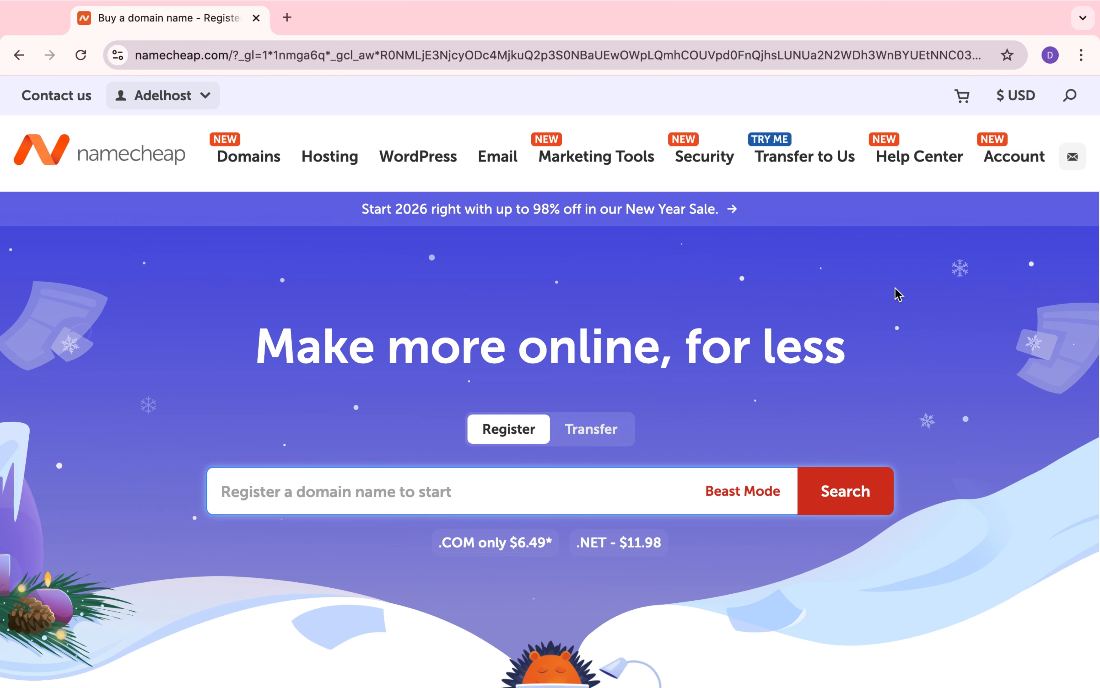
Step: Open the account's SSL certificates list and start activating the new PositiveSSL certificate
mouse_move(1001, 164)
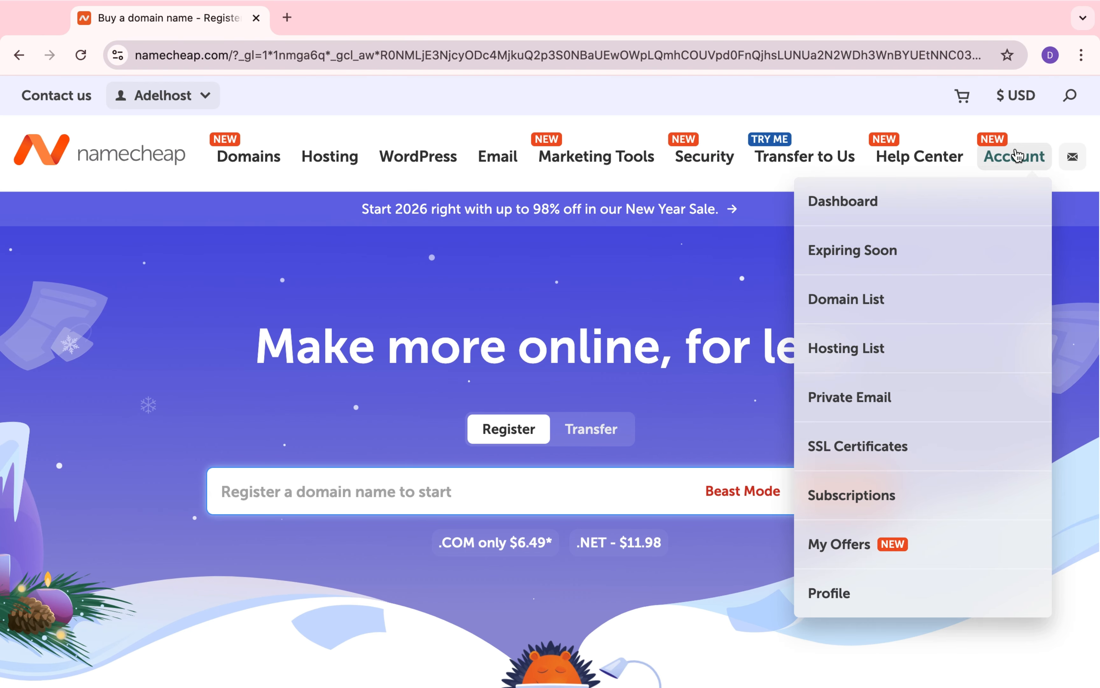
left_click(980, 203)
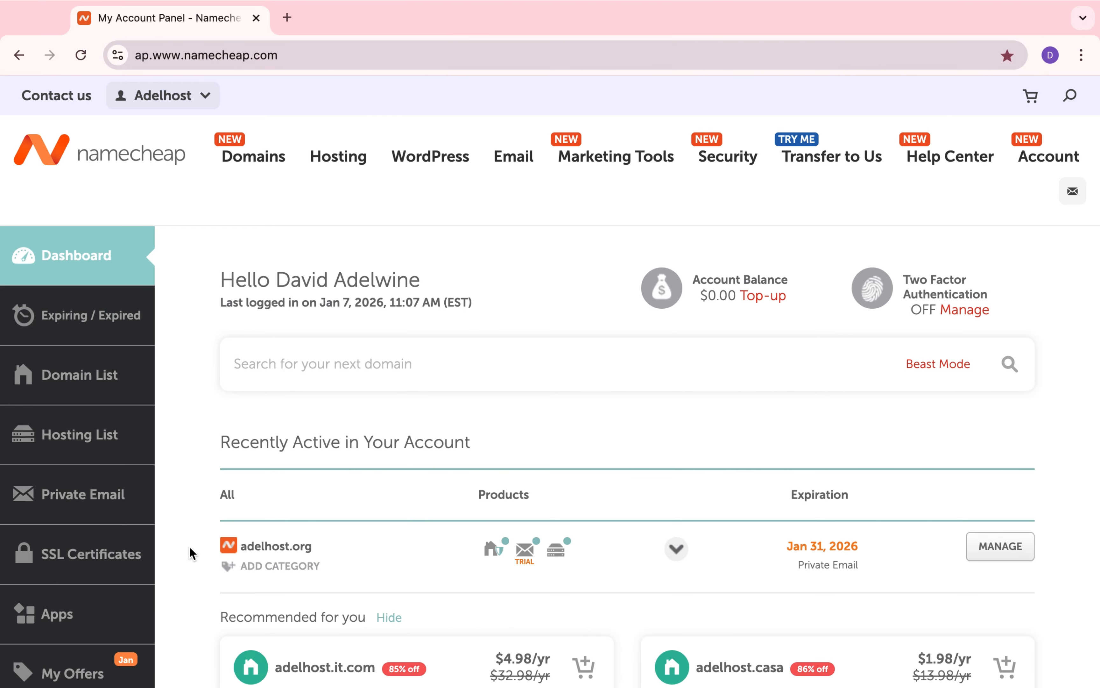
left_click(90, 561)
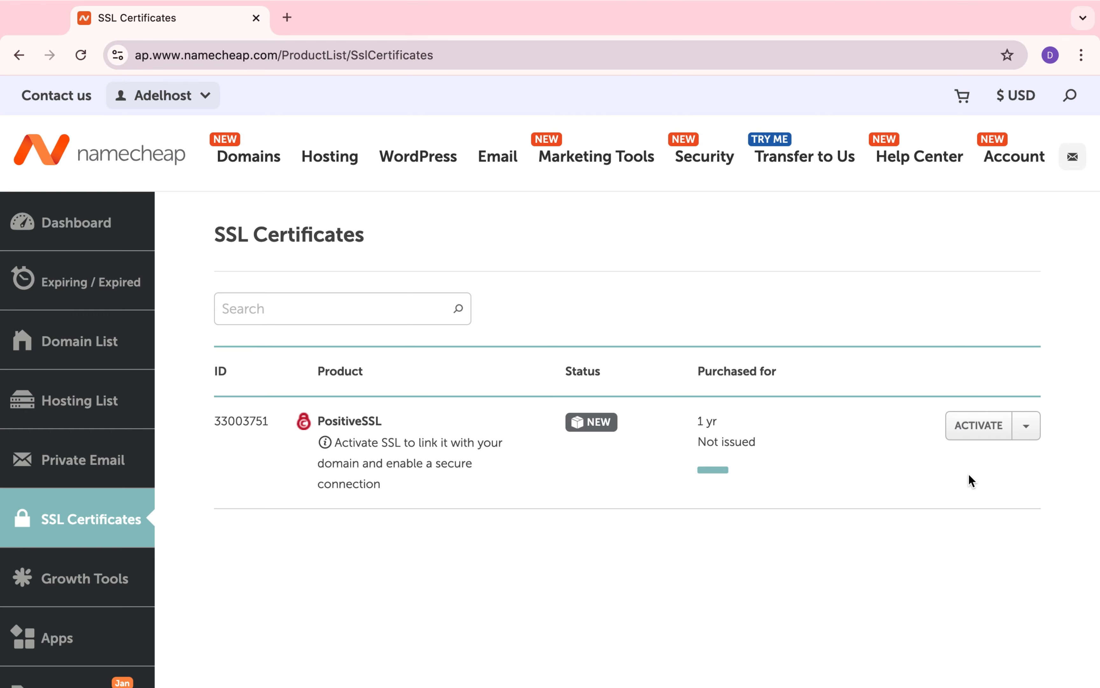
left_click(978, 425)
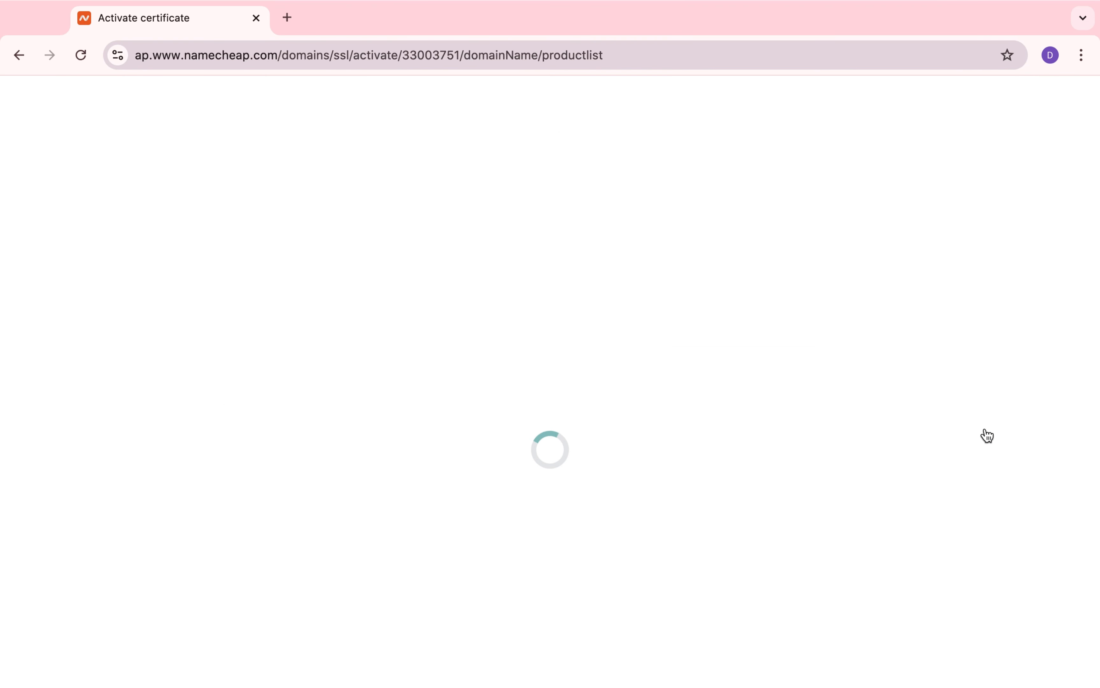
Step: Specify adelhost.org as the domain to secure with PositiveSSL and proceed to the installation method choice
left_click(849, 375)
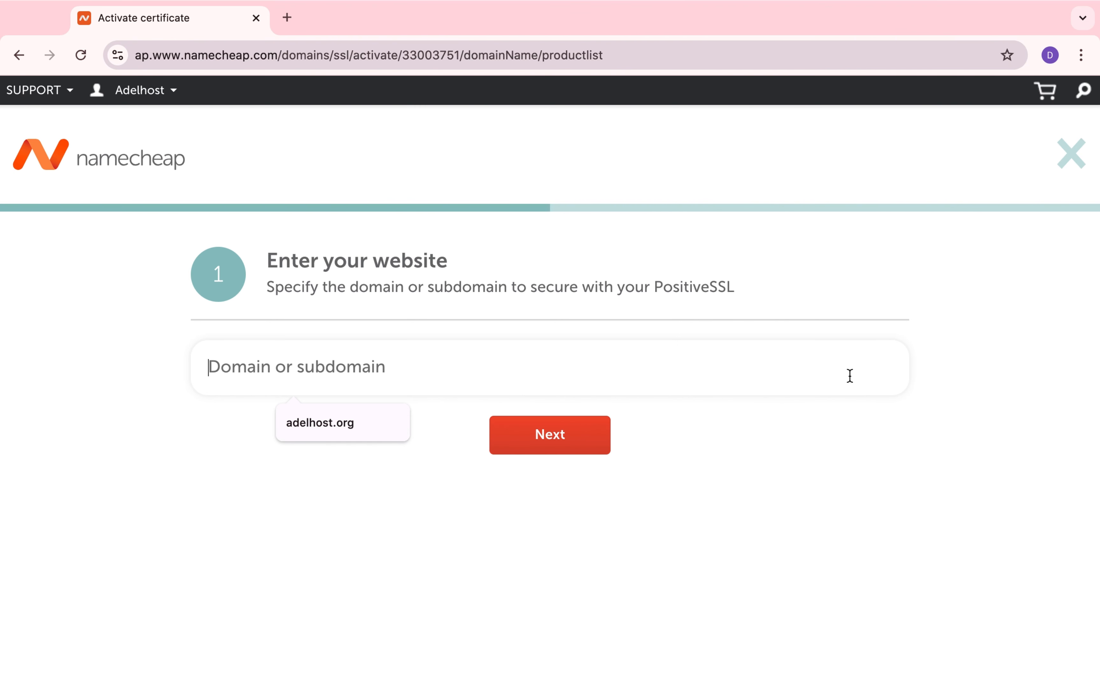
left_click(357, 422)
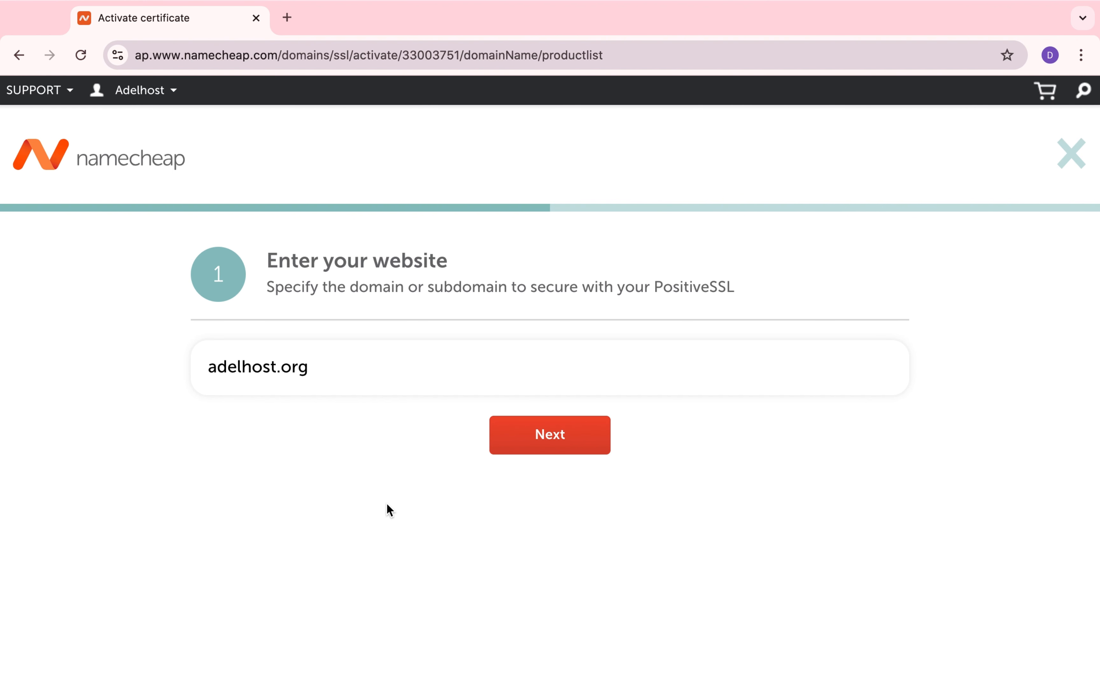
left_click(547, 446)
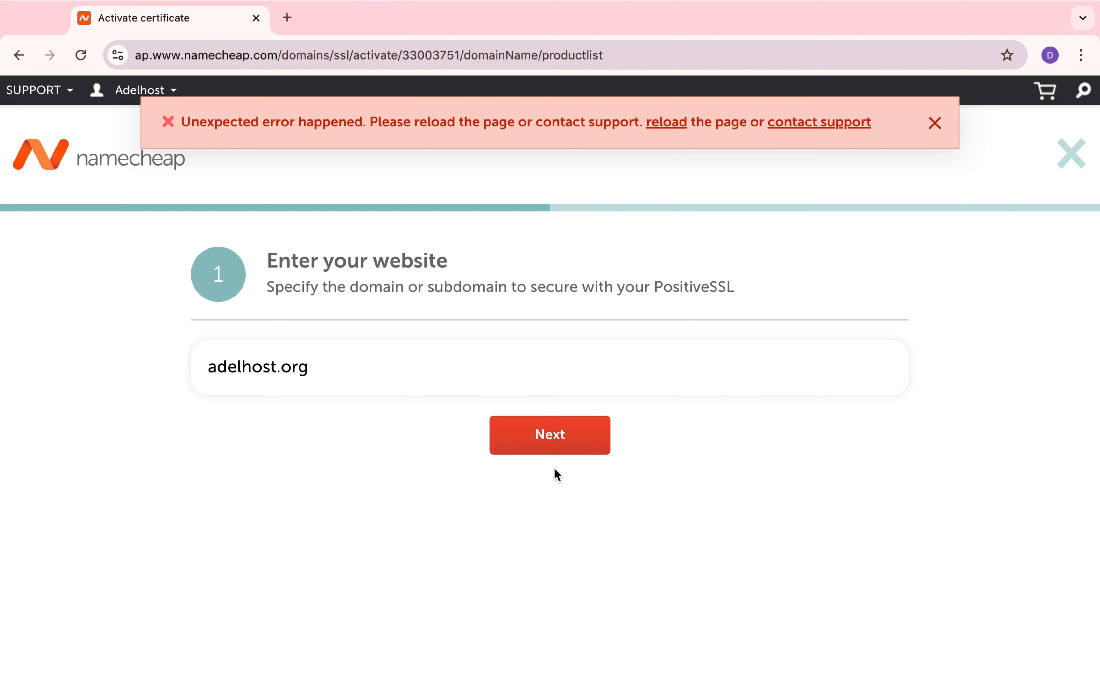
left_click(535, 371)
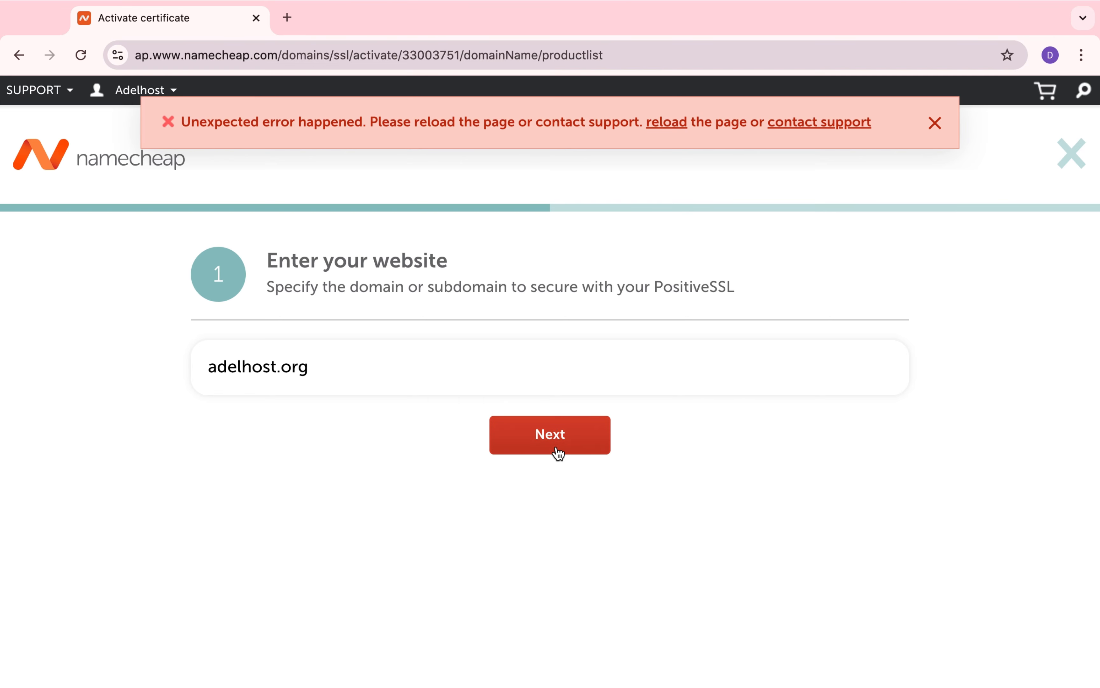
left_click(560, 437)
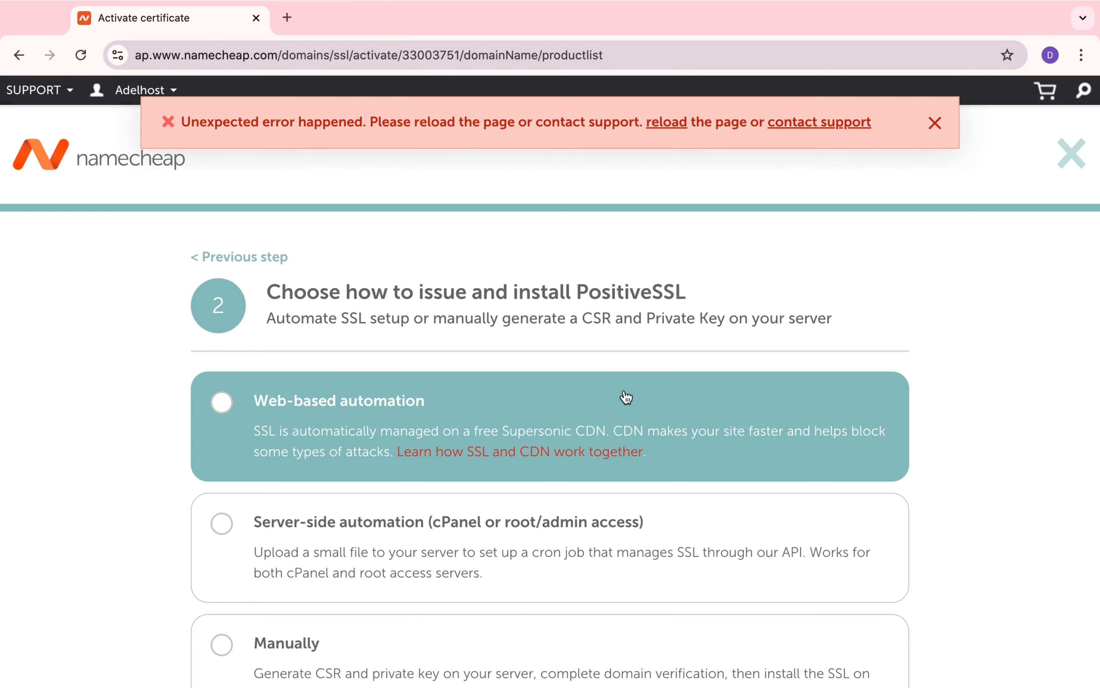
Step: Choose to issue and install the certificate manually, dismiss the error notice, and continue to the CSR entry
scroll(663, 381, "down", 4)
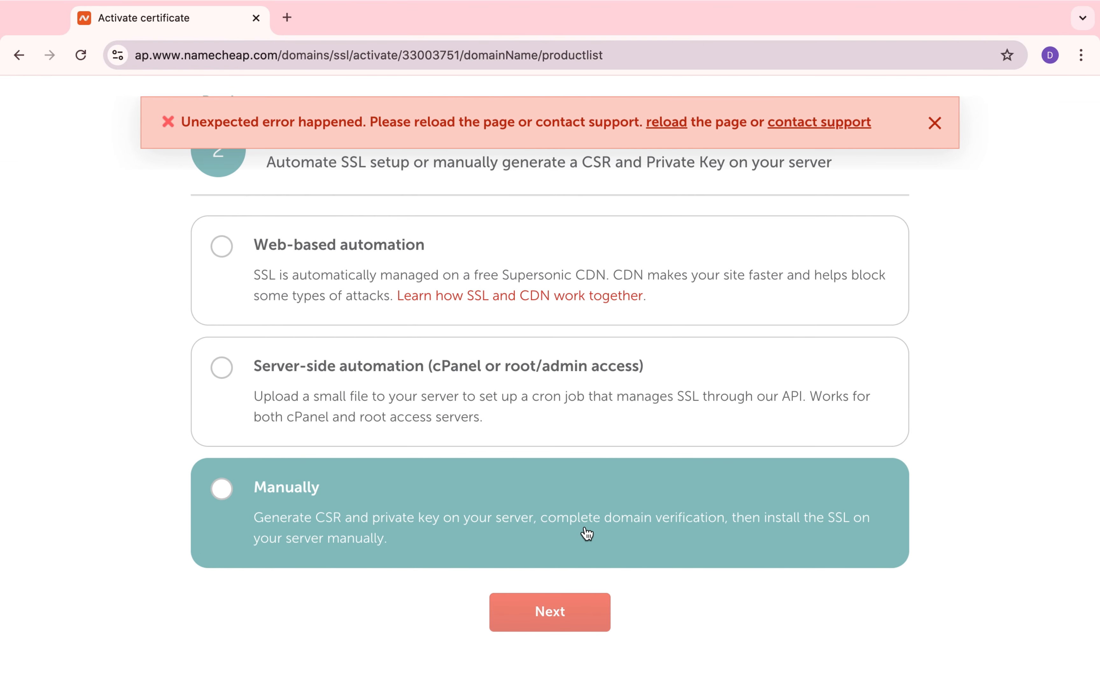
left_click(586, 530)
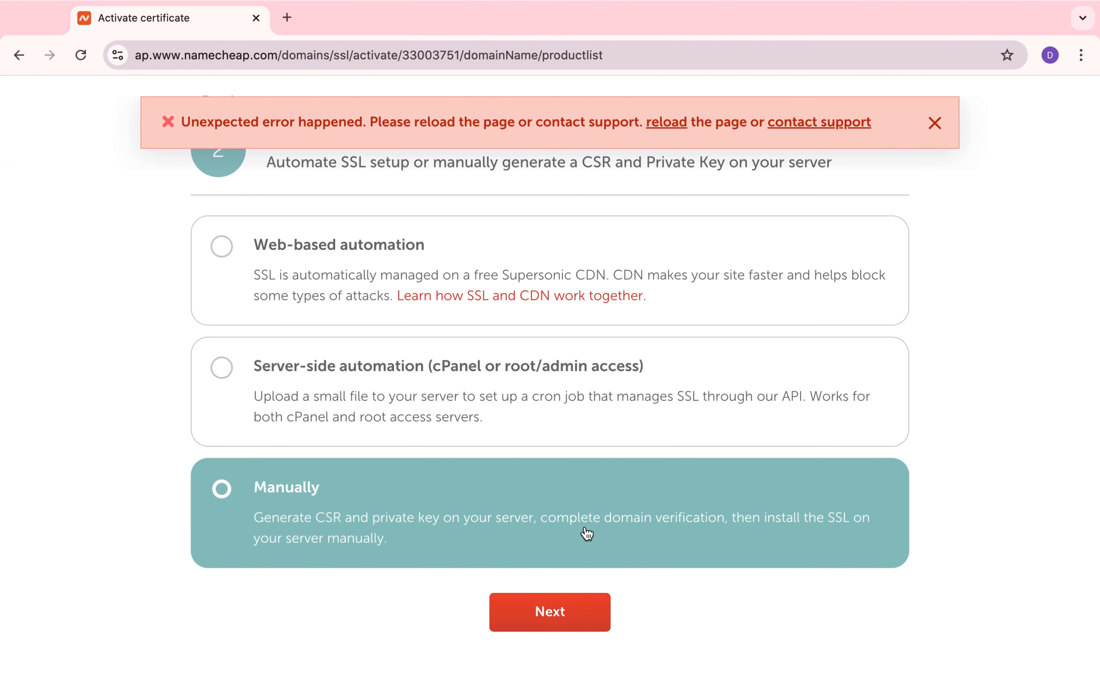
left_click(936, 124)
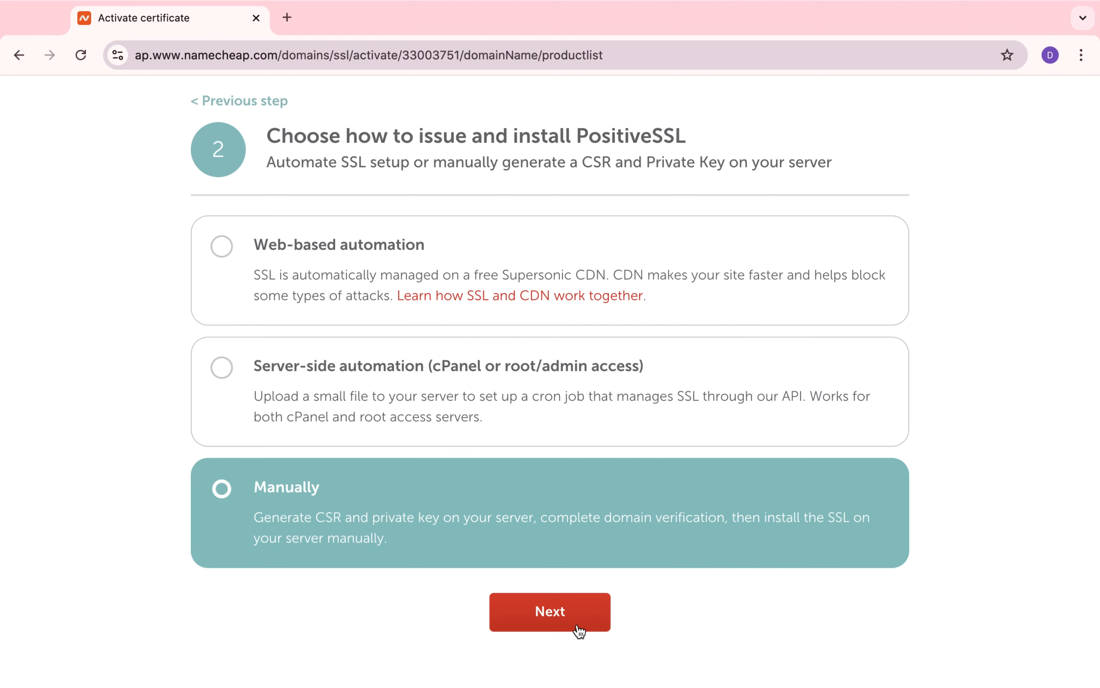
left_click(579, 630)
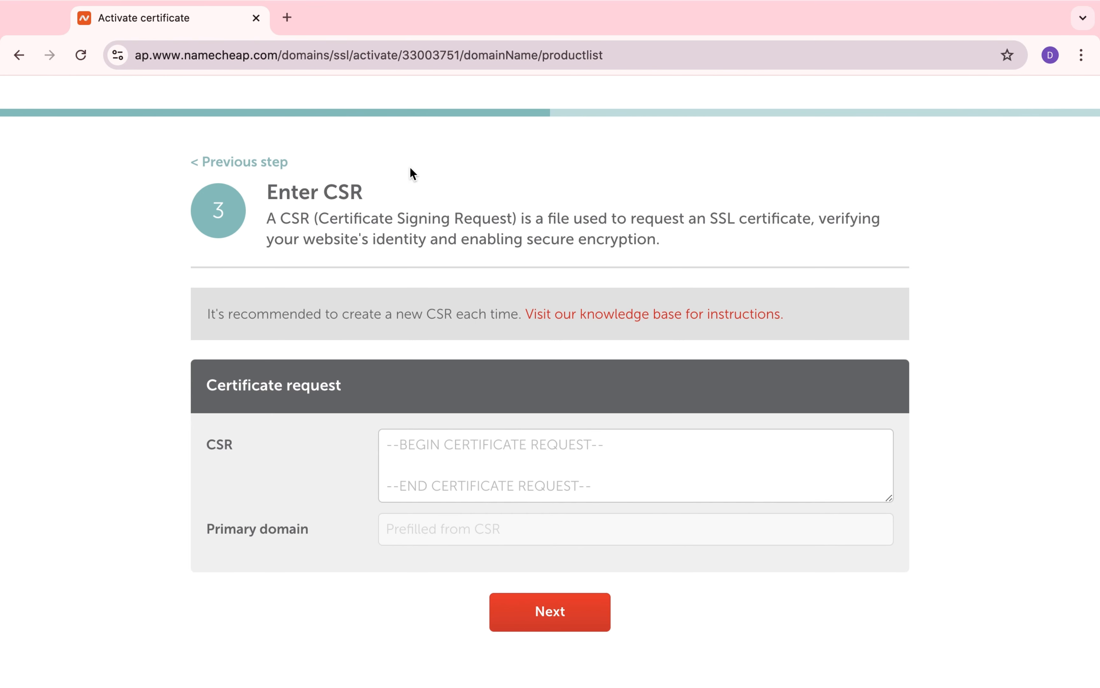
Step: Search Google for "csr generator" in a new browser tab and open the decoder.link CSR Generator
left_click(287, 18)
type("c")
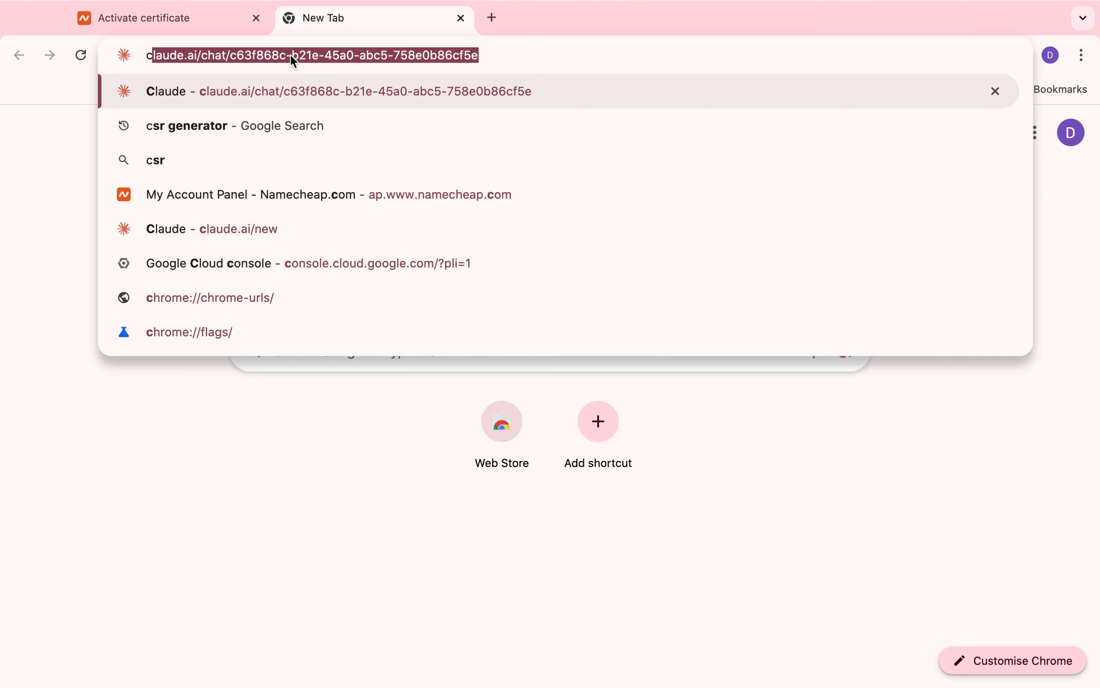
type("sr")
left_click(294, 91)
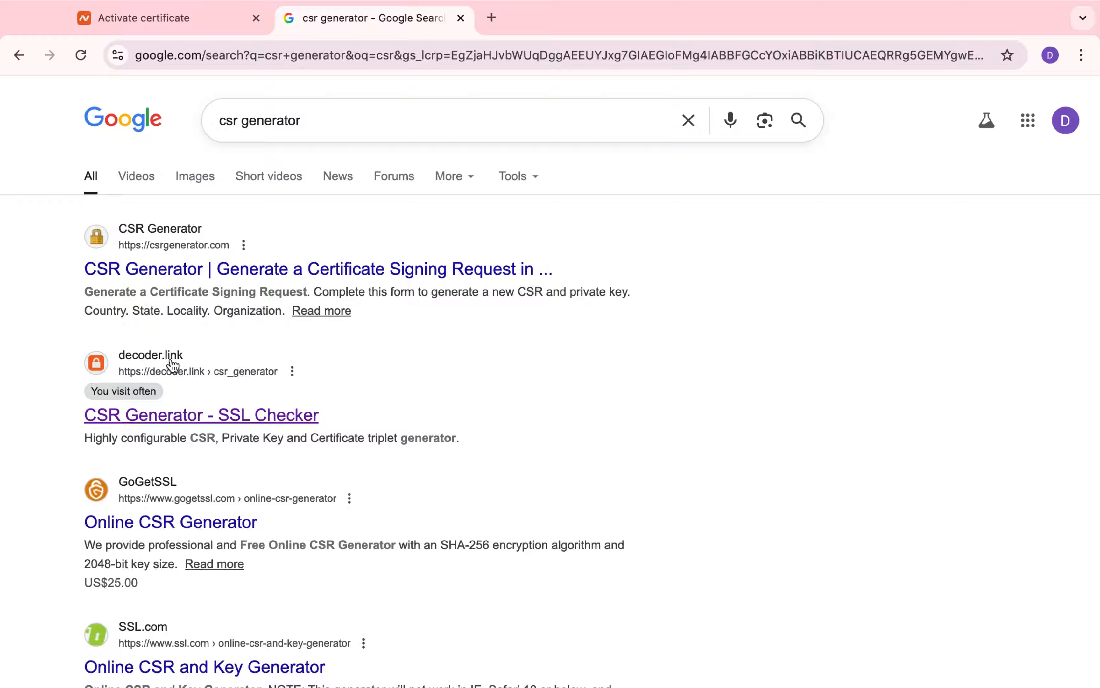
left_click(149, 359)
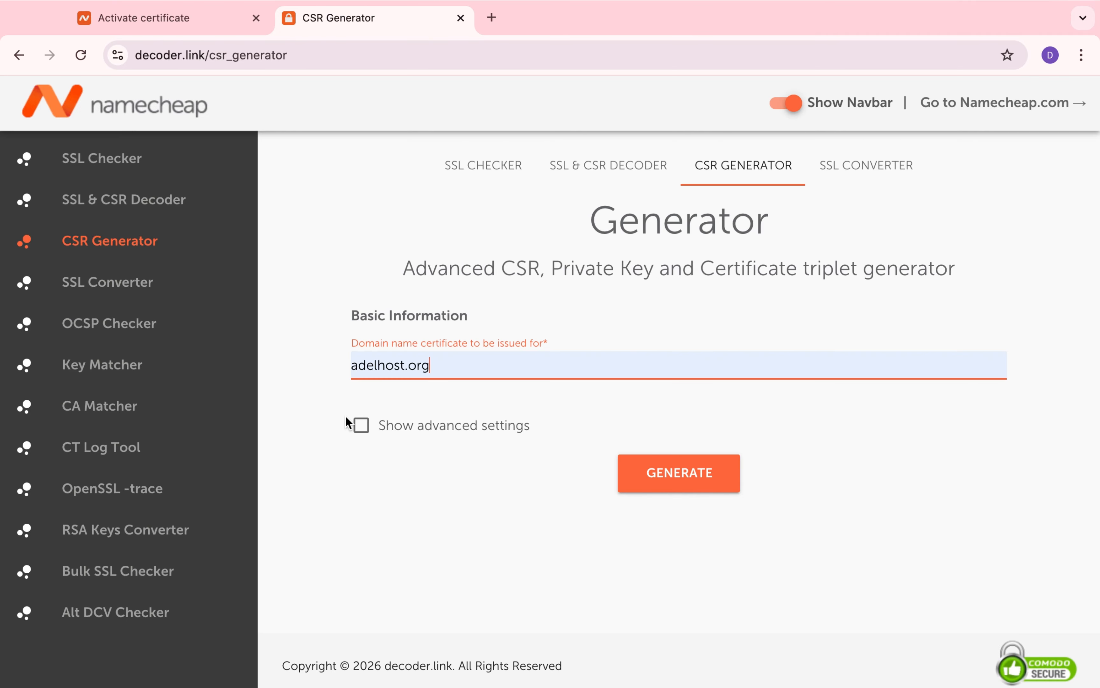
Step: Generate a CSR for adelhost.org with advanced settings off and copy the CSR code
left_click(362, 426)
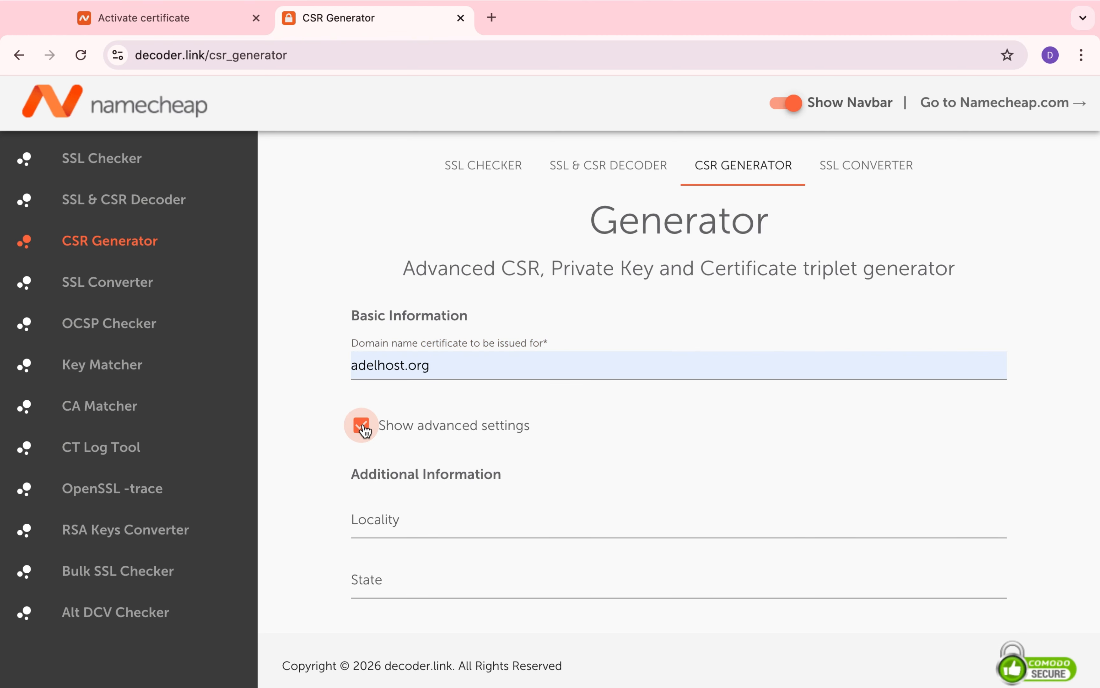
left_click(362, 426)
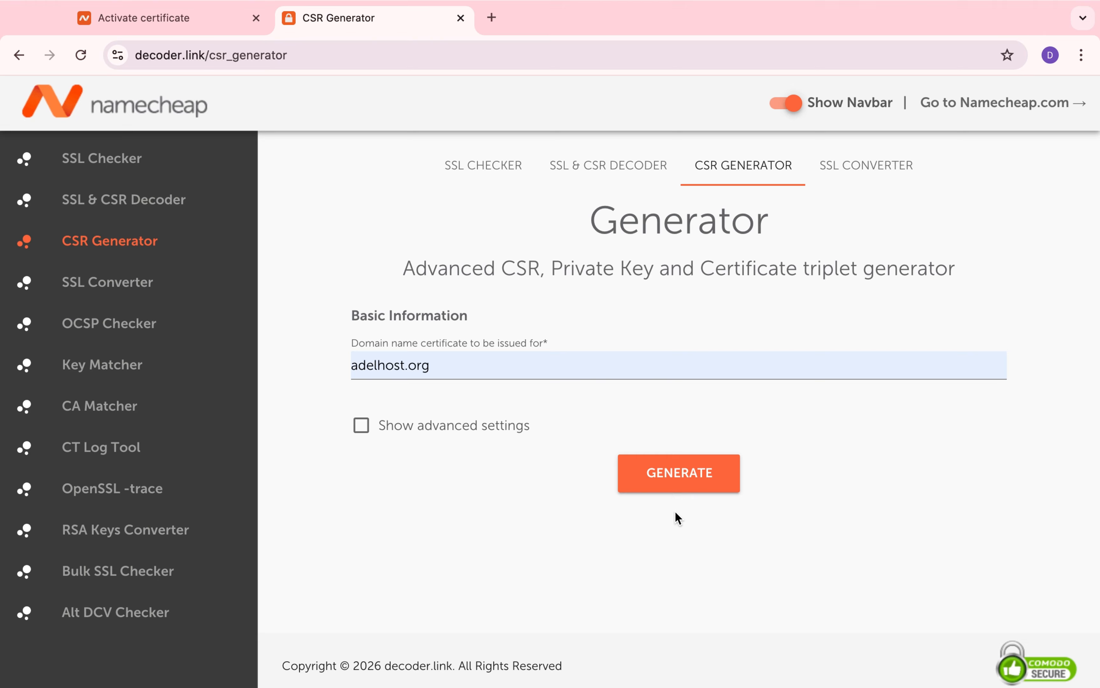
left_click(678, 477)
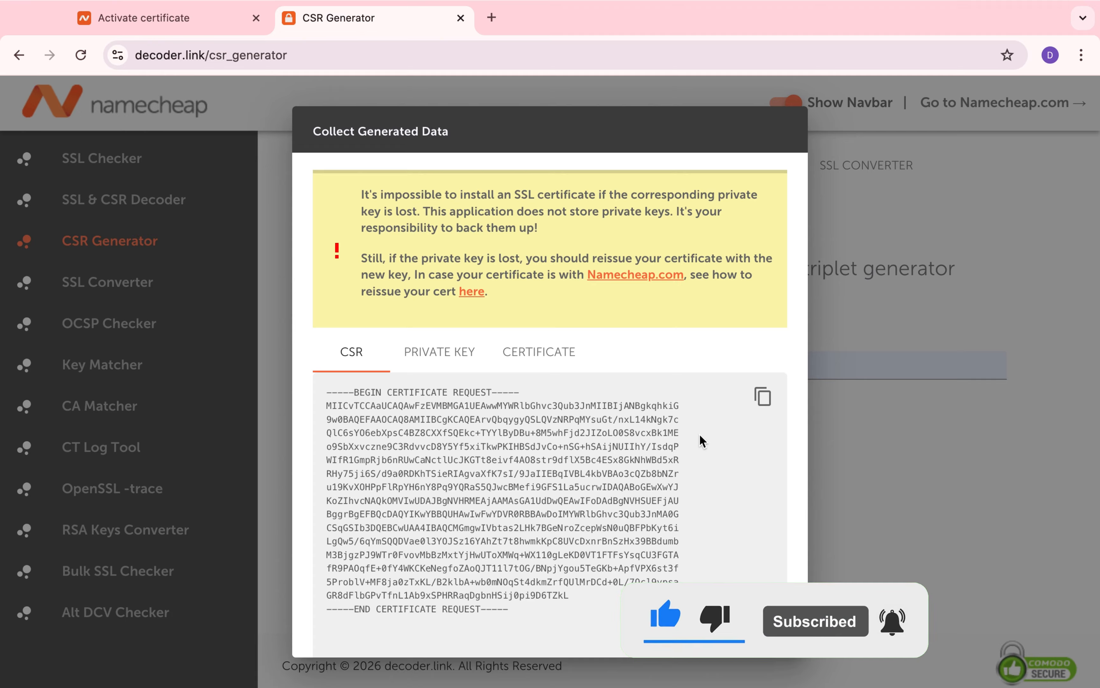
left_click(768, 398)
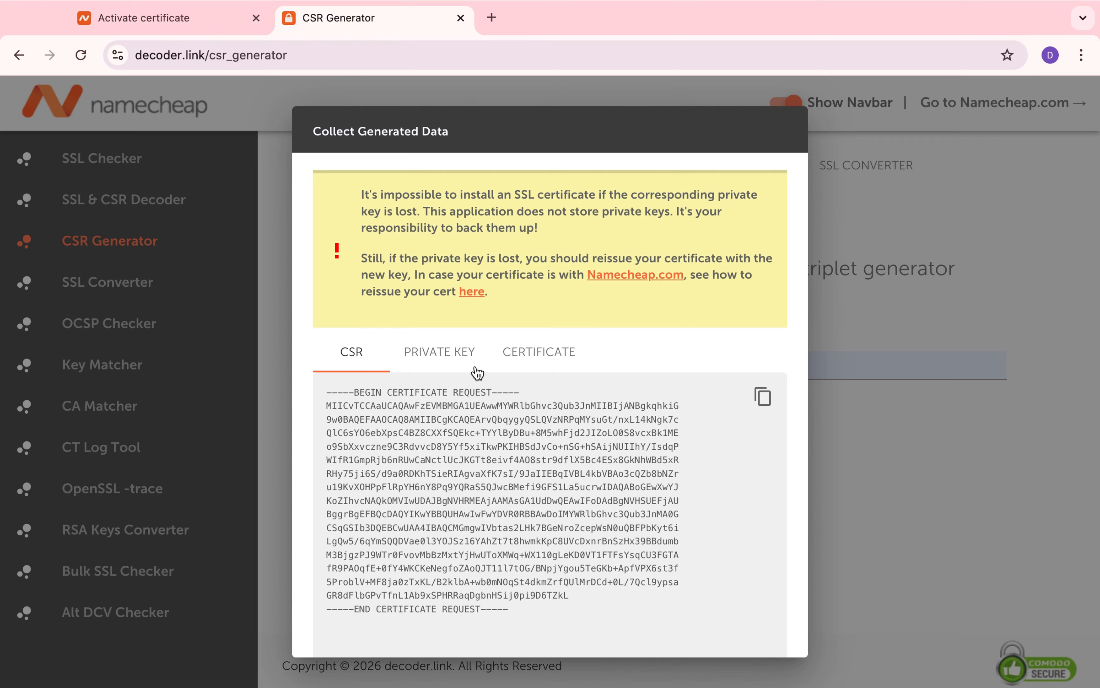
Step: Return to the certificate activation page, paste the copied CSR into the certificate request, and continue
key("ctrl+shift+Tab")
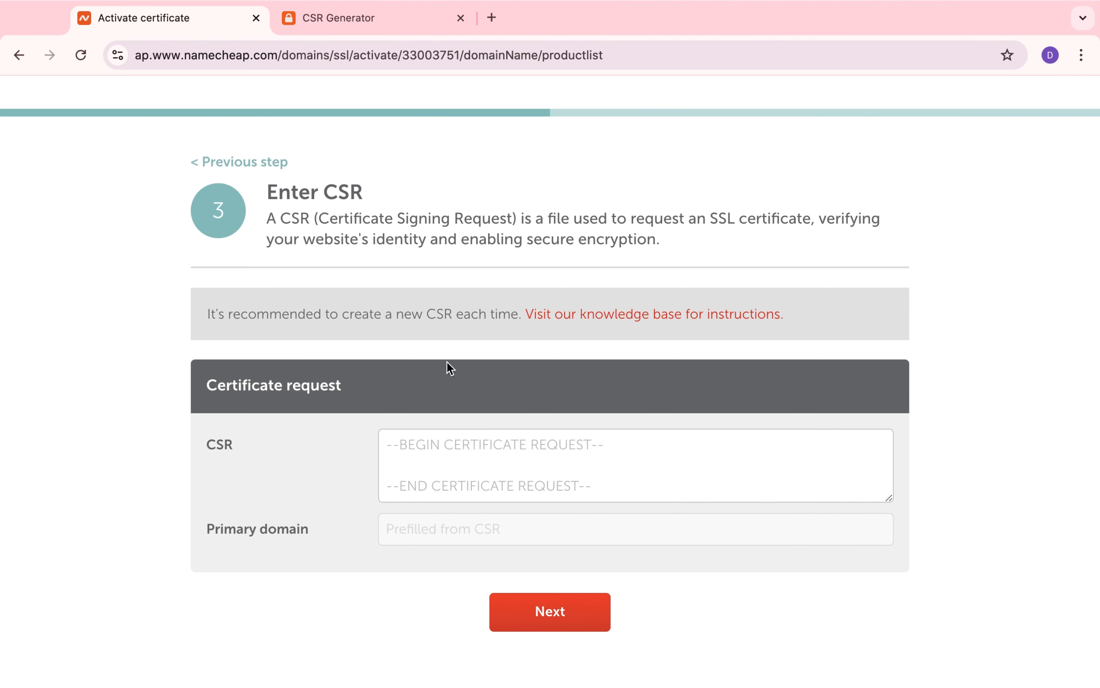
left_click(452, 462)
key("super+v")
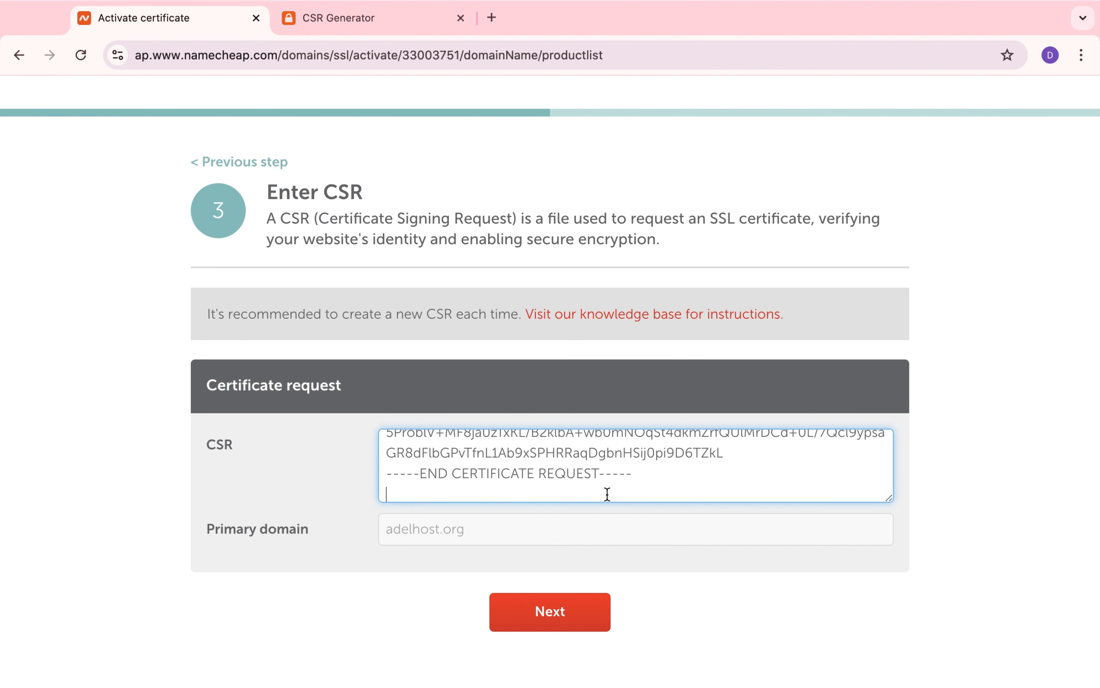
scroll(684, 497, "up", 1)
left_click(578, 621)
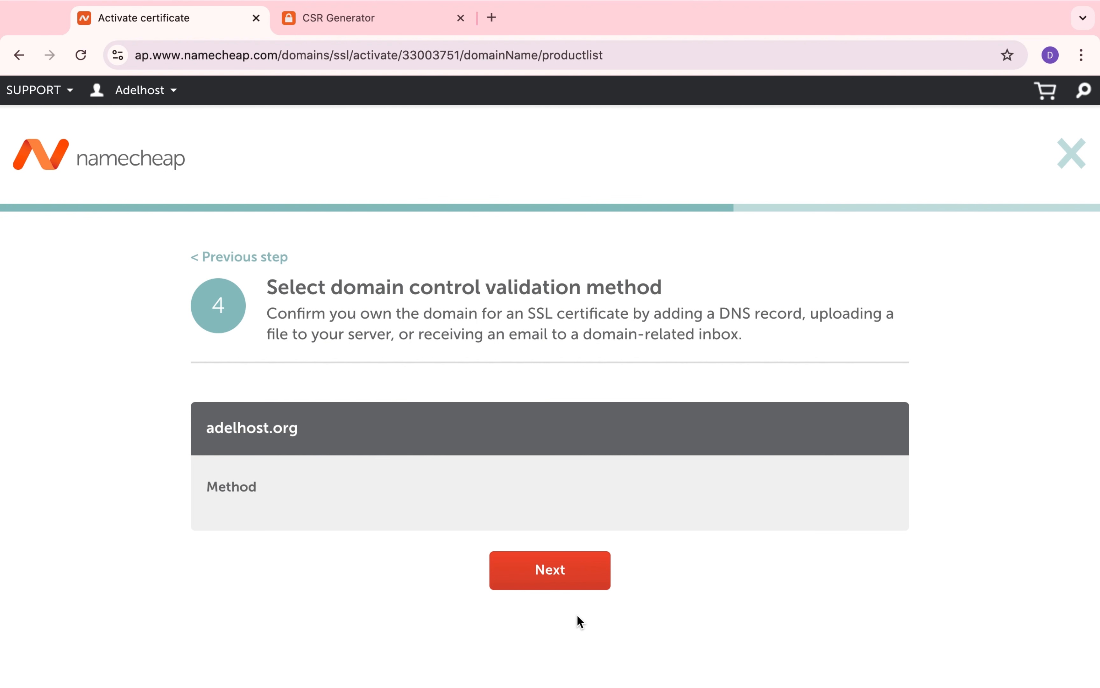
Step: Select "Add CNAME record" as the domain control validation method for adelhost.org and continue
left_click(654, 492)
left_click(644, 529)
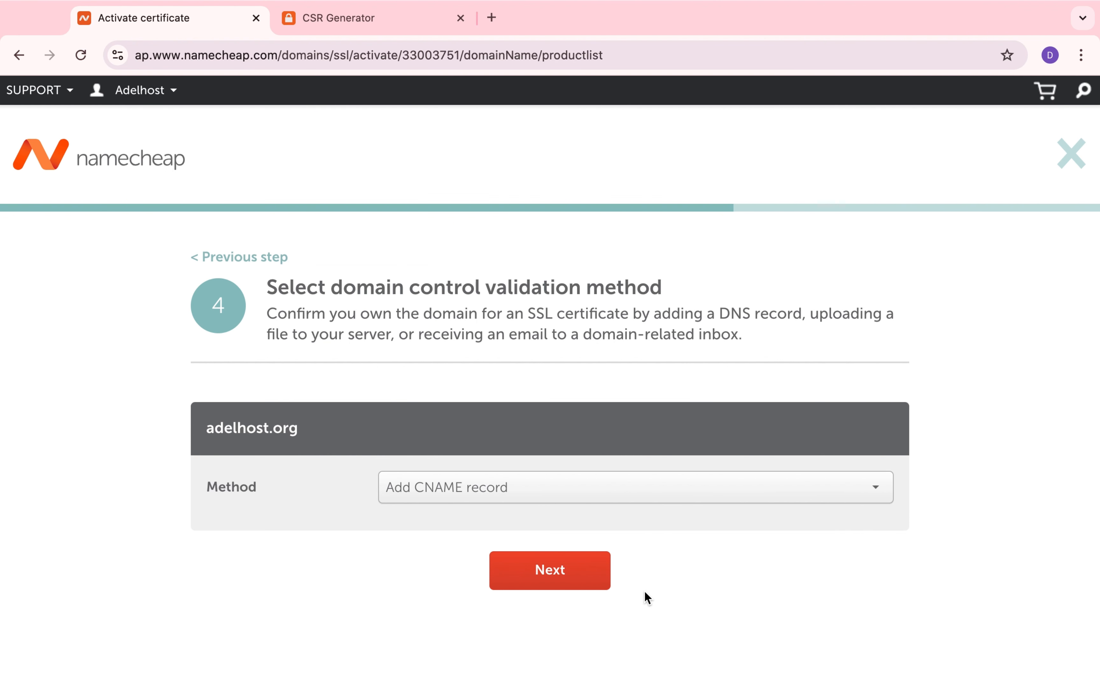
left_click(572, 575)
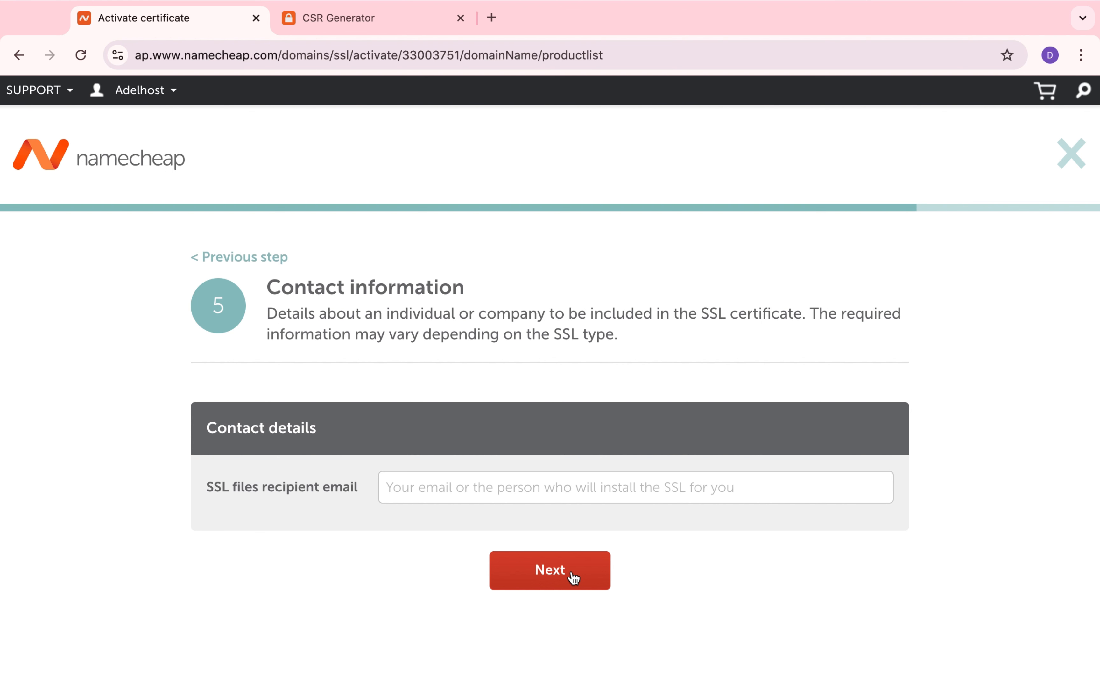
Step: Enter the SSL files recipient's email address and submit the certificate activation
left_click(574, 494)
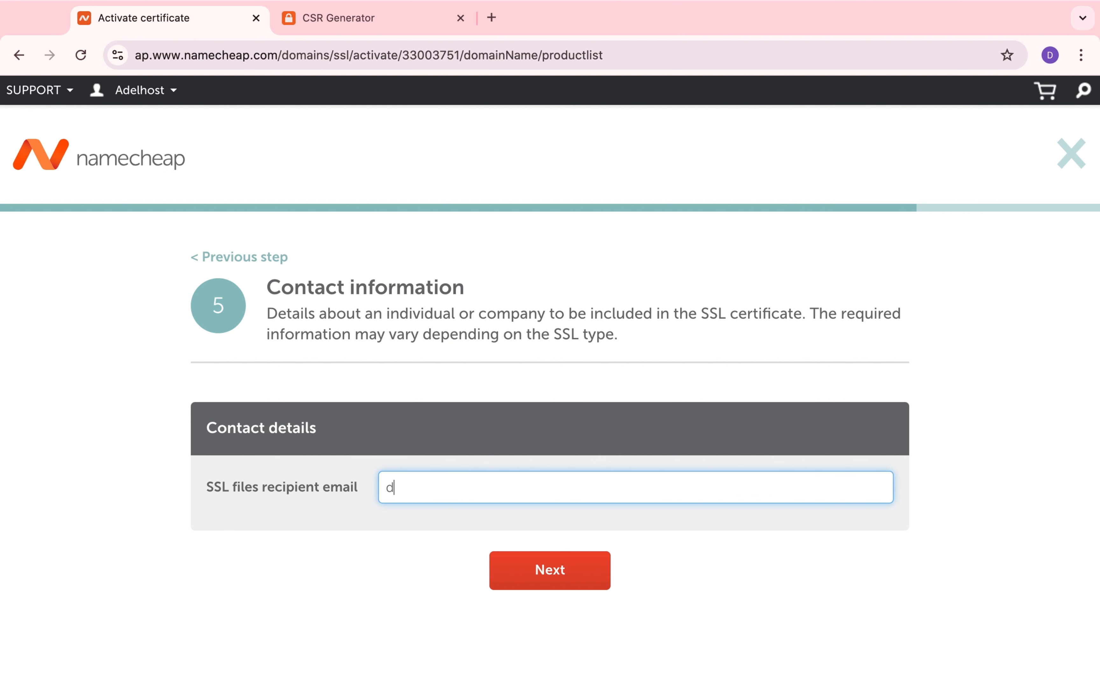
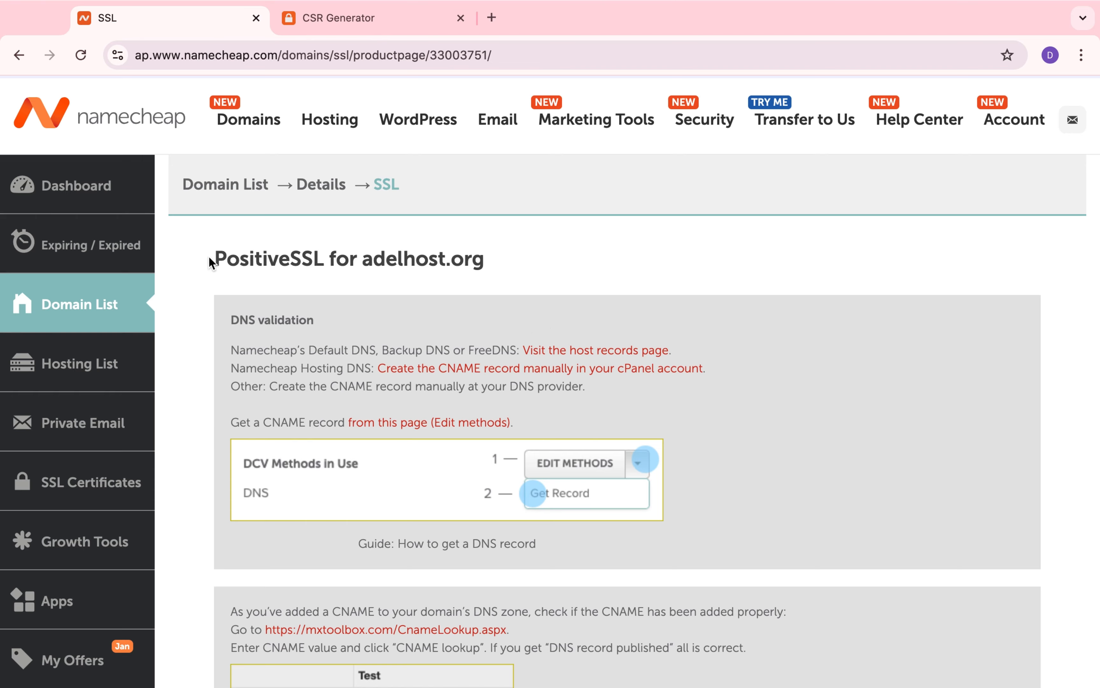
Step: Open the Edit methods page linked in the DNS validation instructions to get the CNAME record
left_click_drag(208, 260, 508, 264)
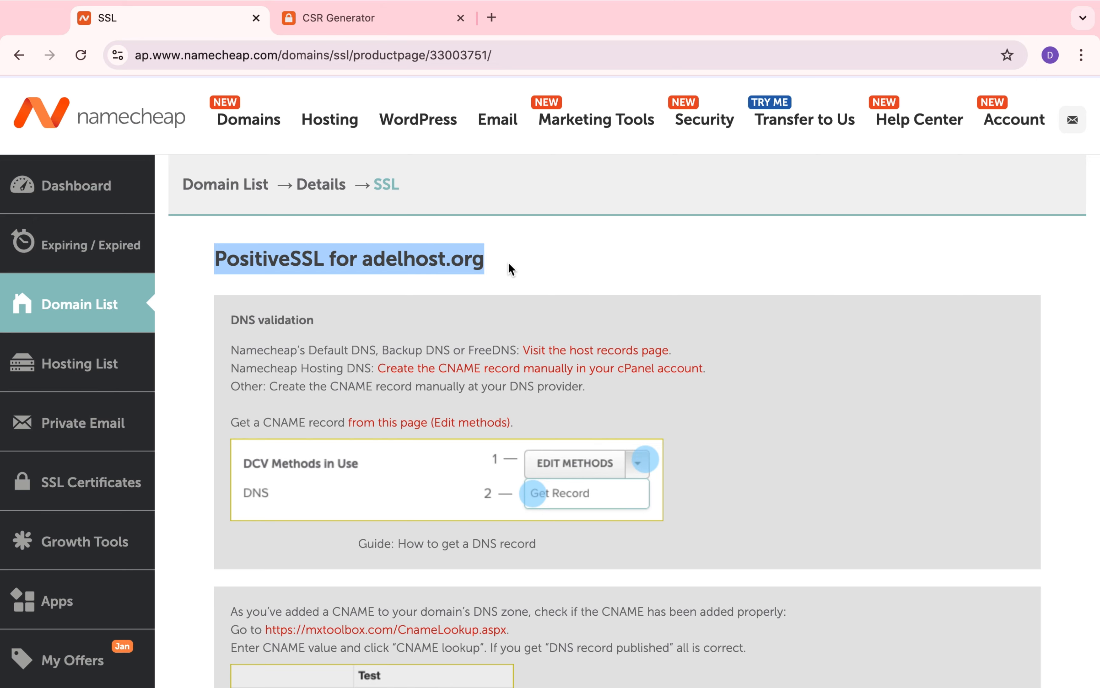
left_click(515, 269)
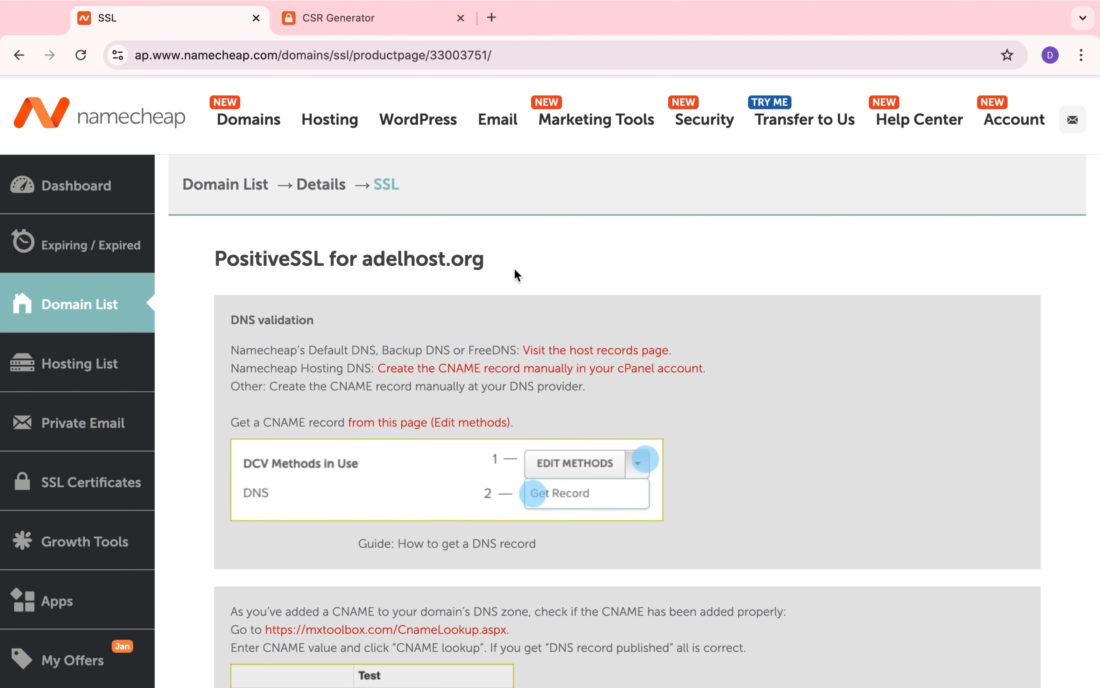
scroll(514, 269, "down", 3)
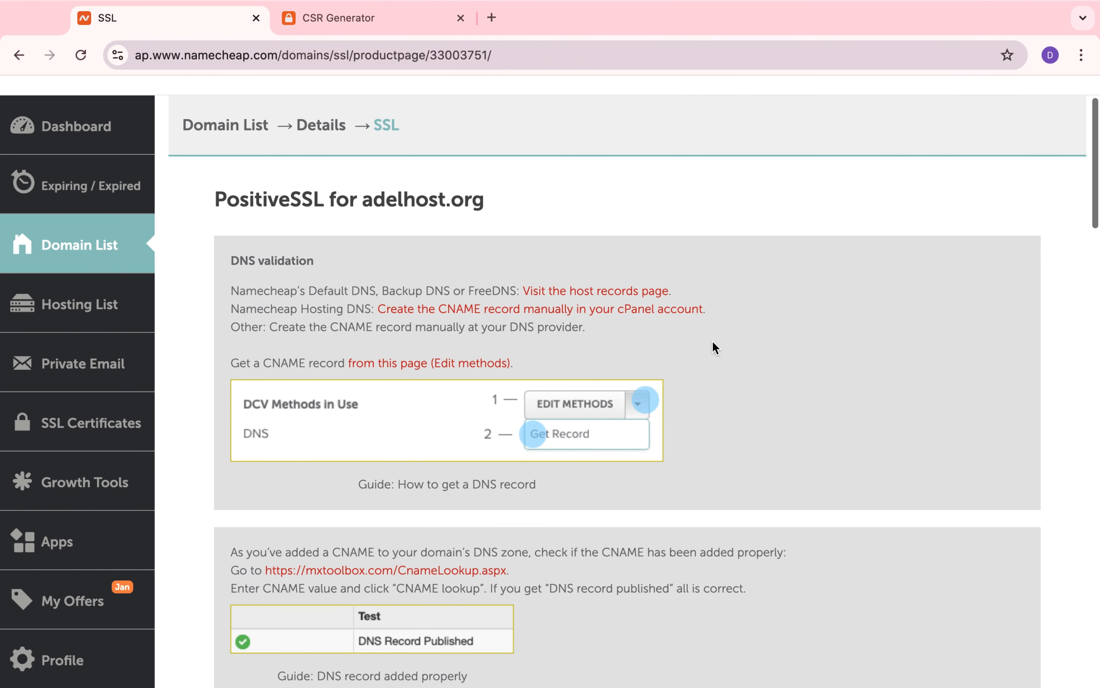
scroll(712, 340, "down", 1)
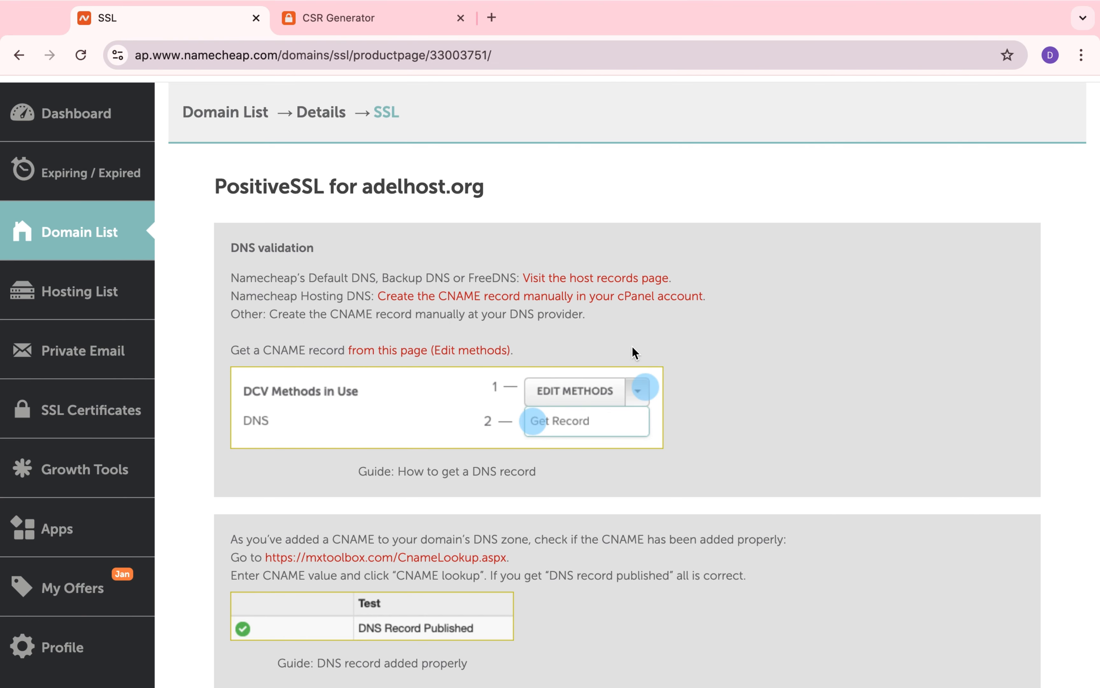
left_click(376, 351)
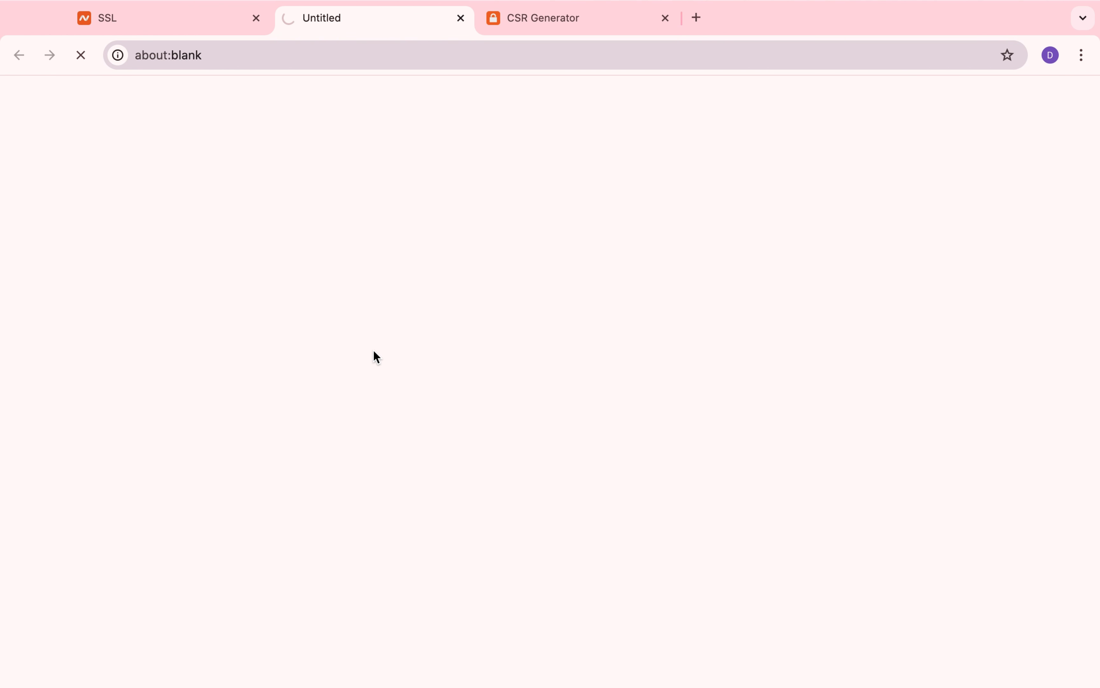
Step: Get the domain control validation record for the adelhost.org PositiveSSL certificate from its DCV methods options
scroll(528, 459, "down", 2)
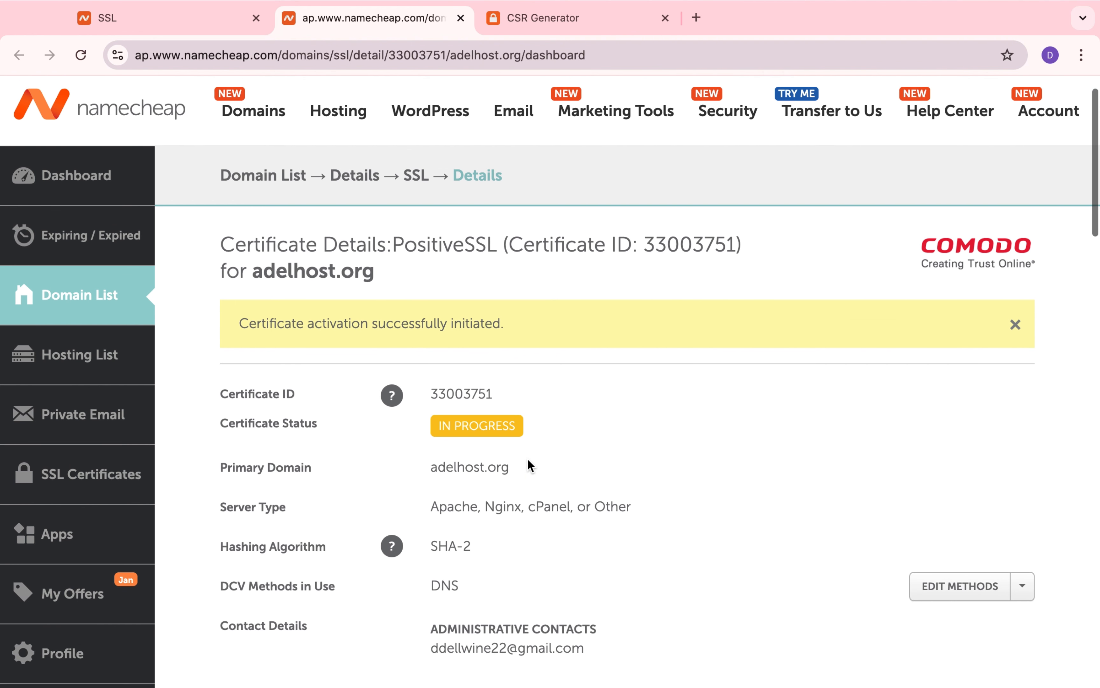
scroll(528, 459, "down", 3)
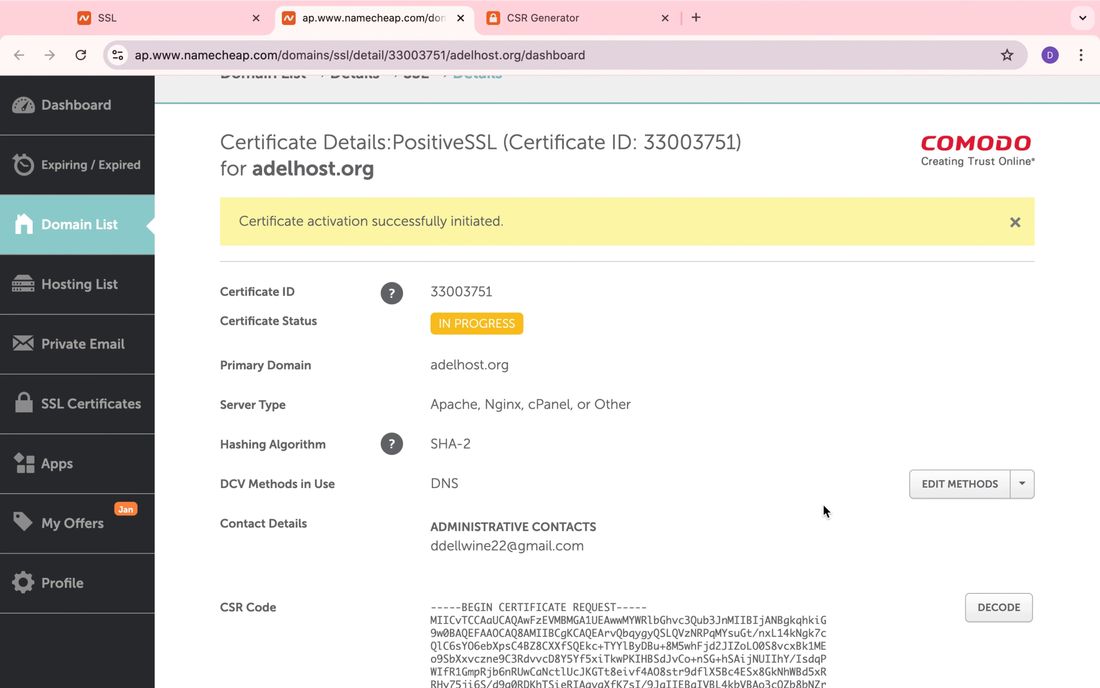
left_click(1023, 488)
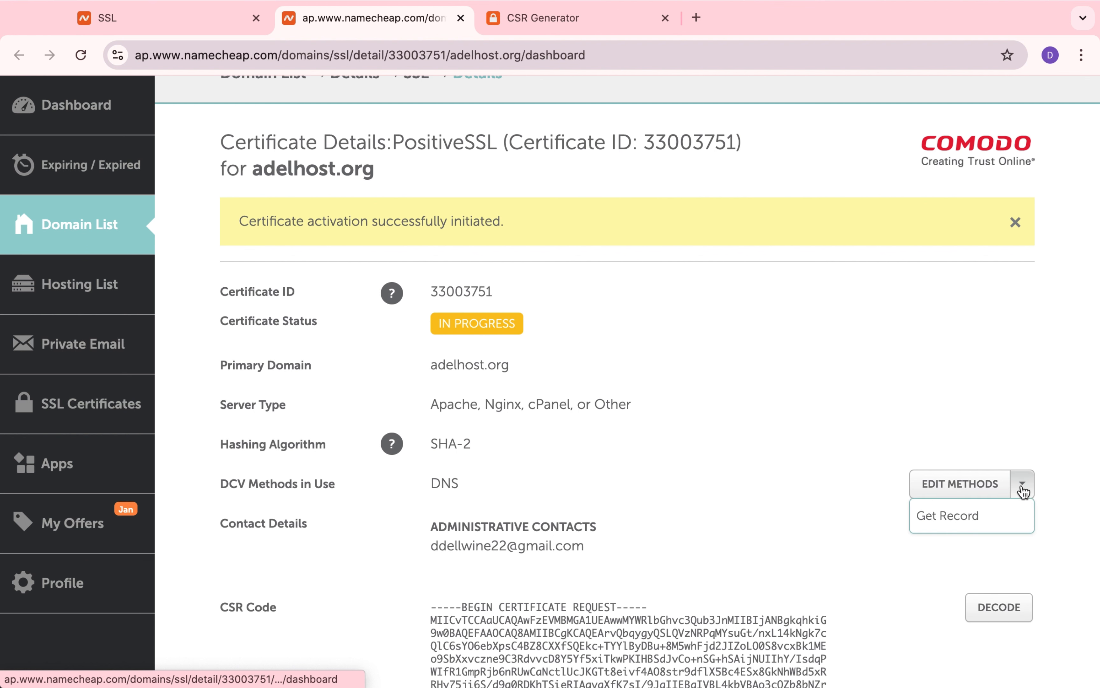
left_click(948, 515)
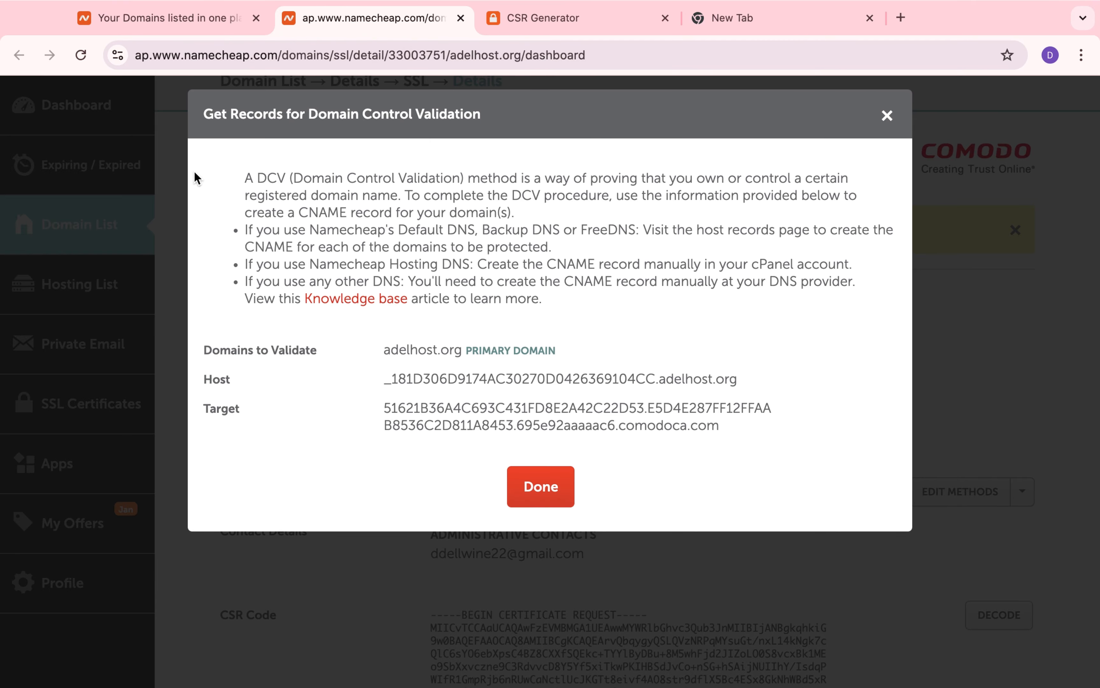
Step: Return to the domain list and open the Advanced DNS settings of adelhost.org
left_click(191, 18)
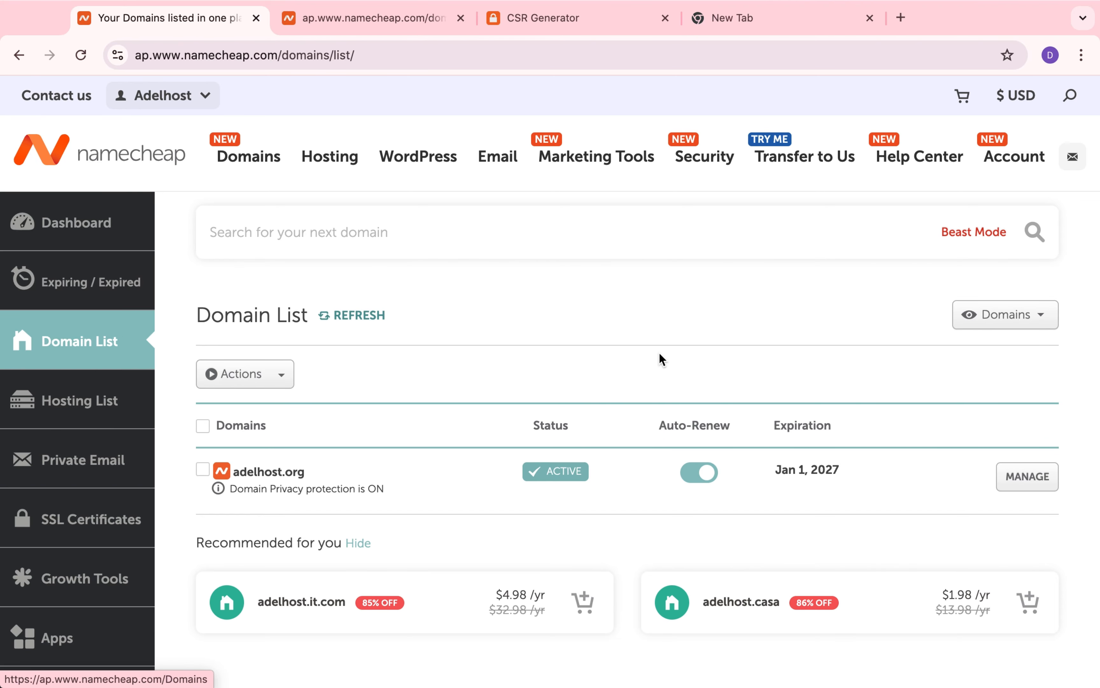
left_click(1029, 483)
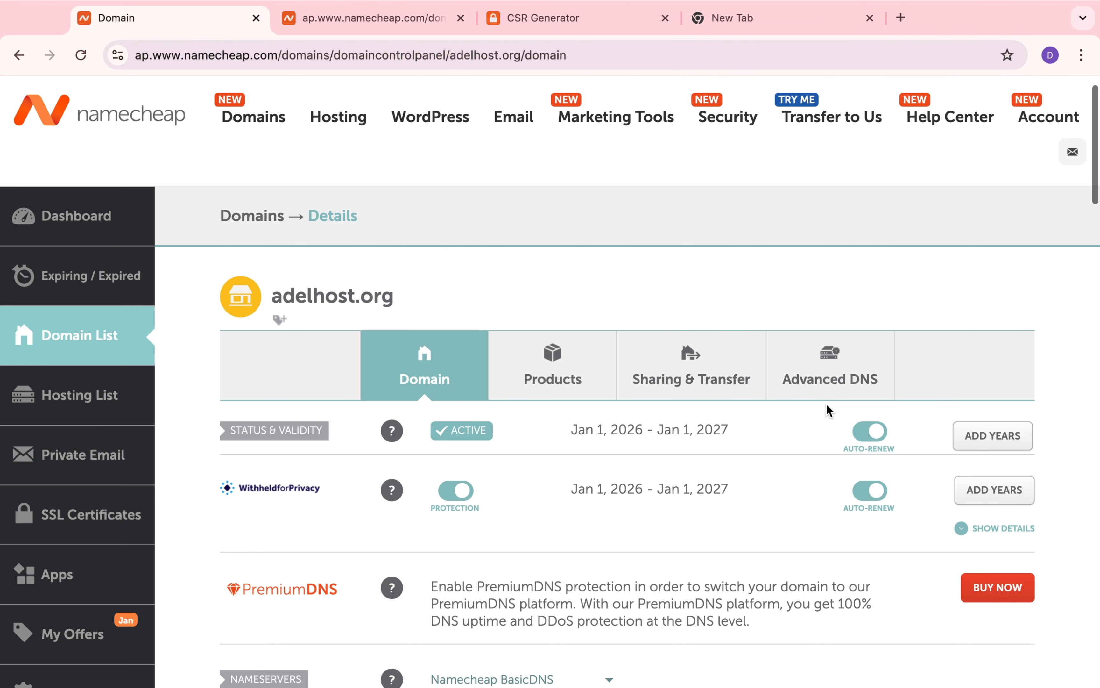
left_click(844, 365)
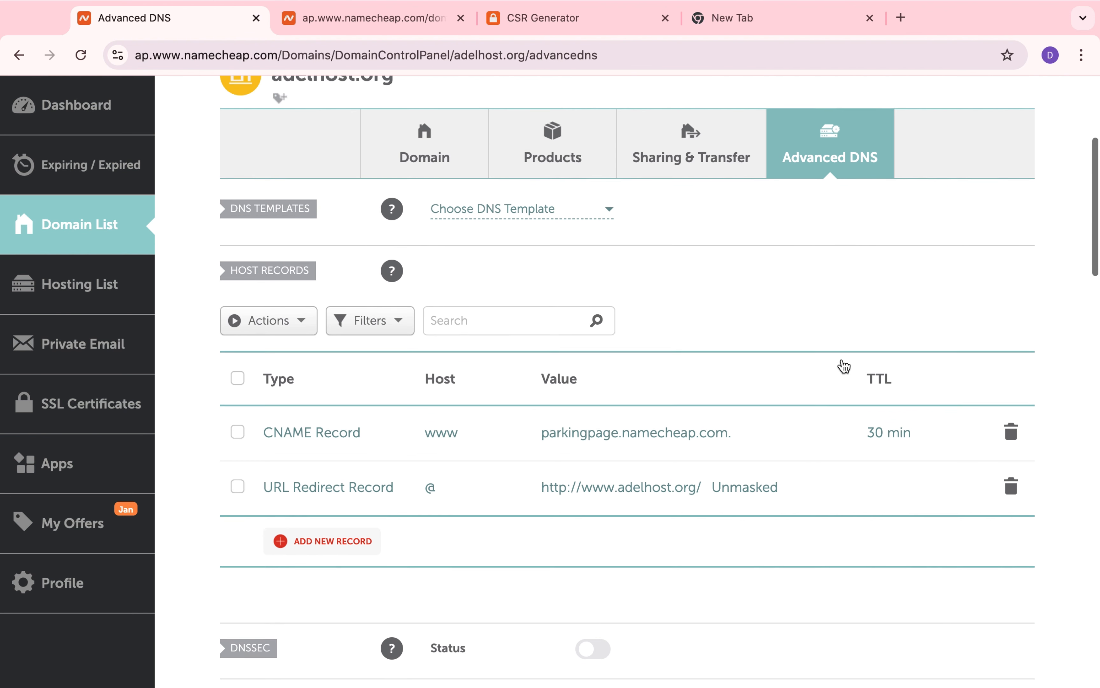
Step: Add a new host record for adelhost.org and set its type to CNAME Record
scroll(383, 525, "down", 1)
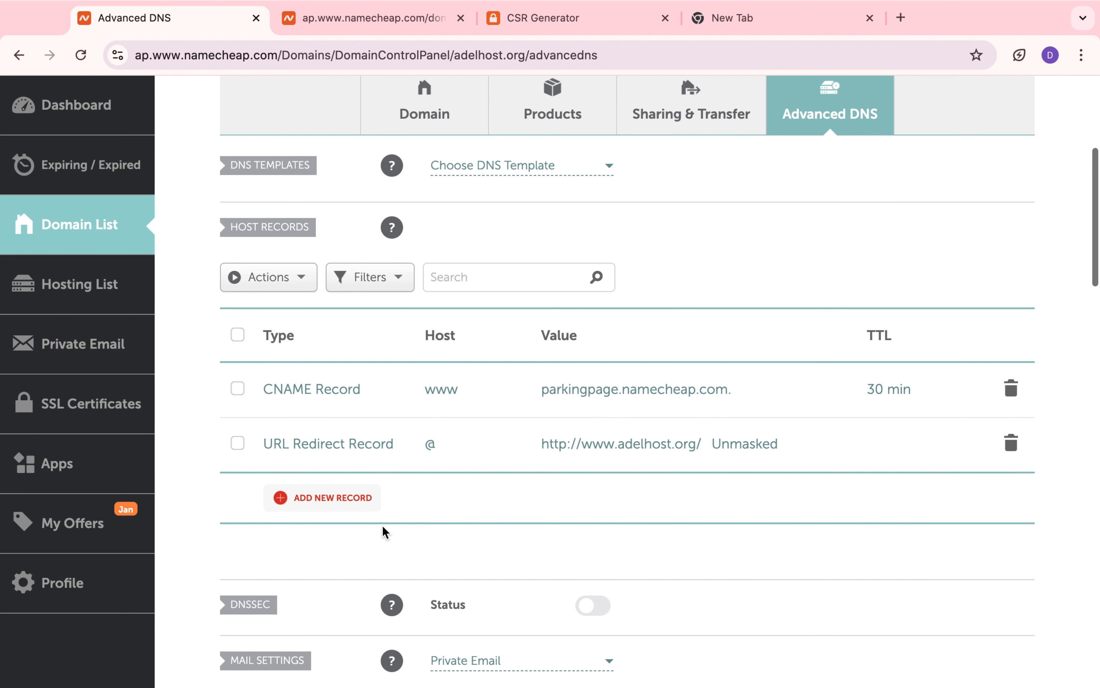
left_click(364, 500)
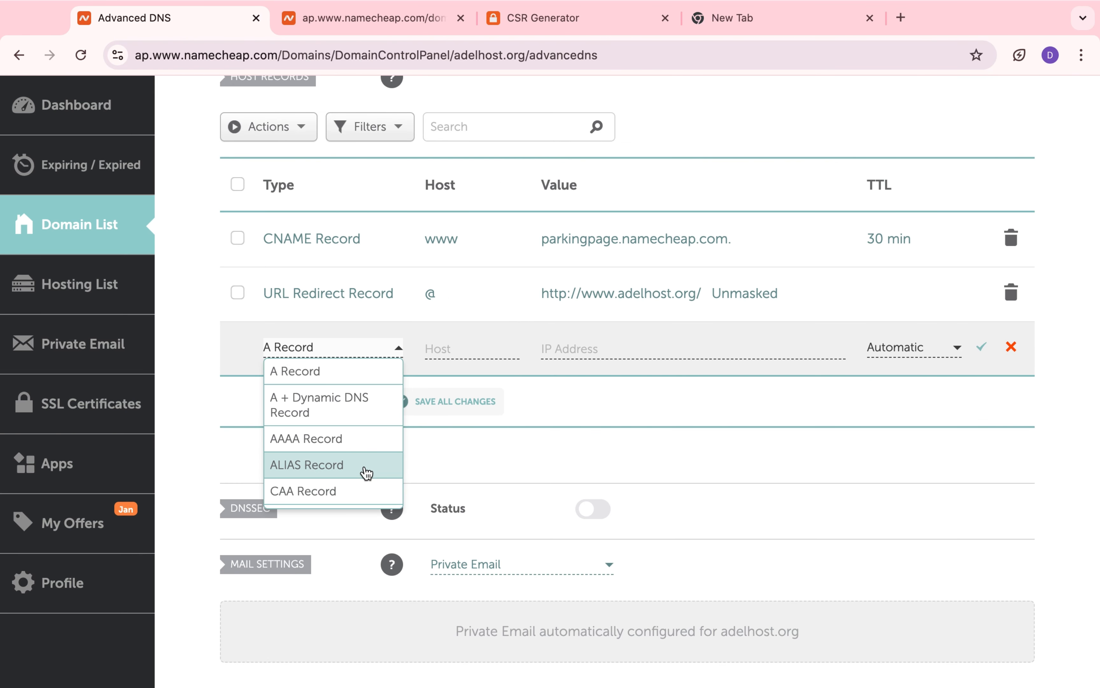
scroll(364, 480, "down", 2)
left_click(345, 458)
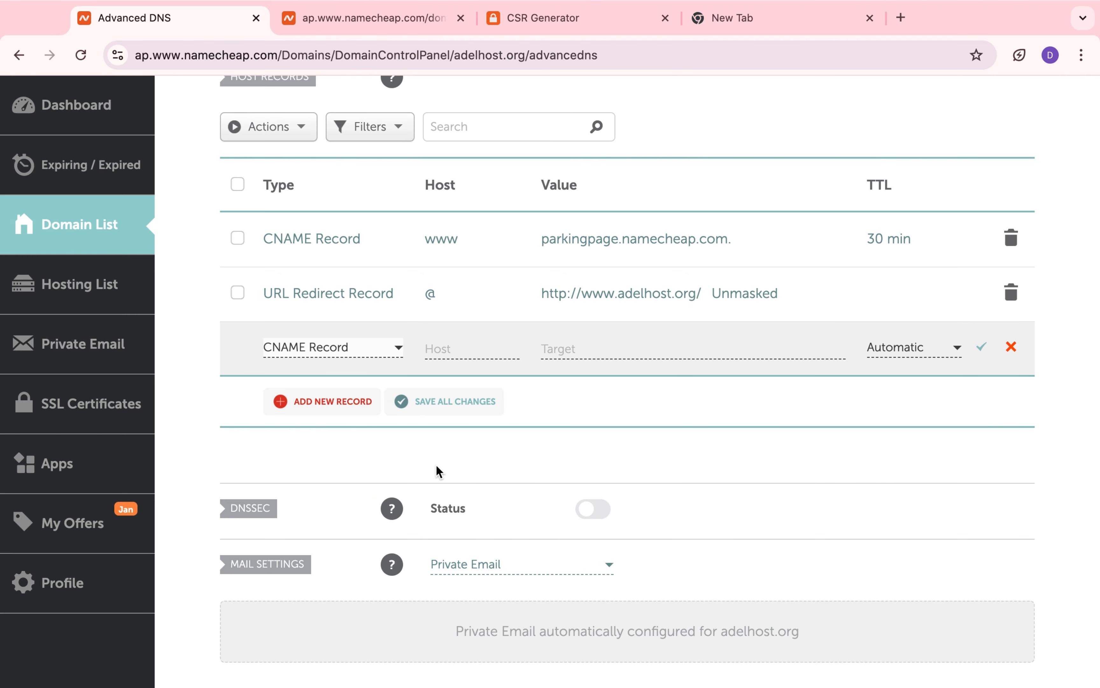
Step: Copy the validation record's Host value and paste it as the new CNAME record's host, without the .adelhost.org ending
left_click(386, 21)
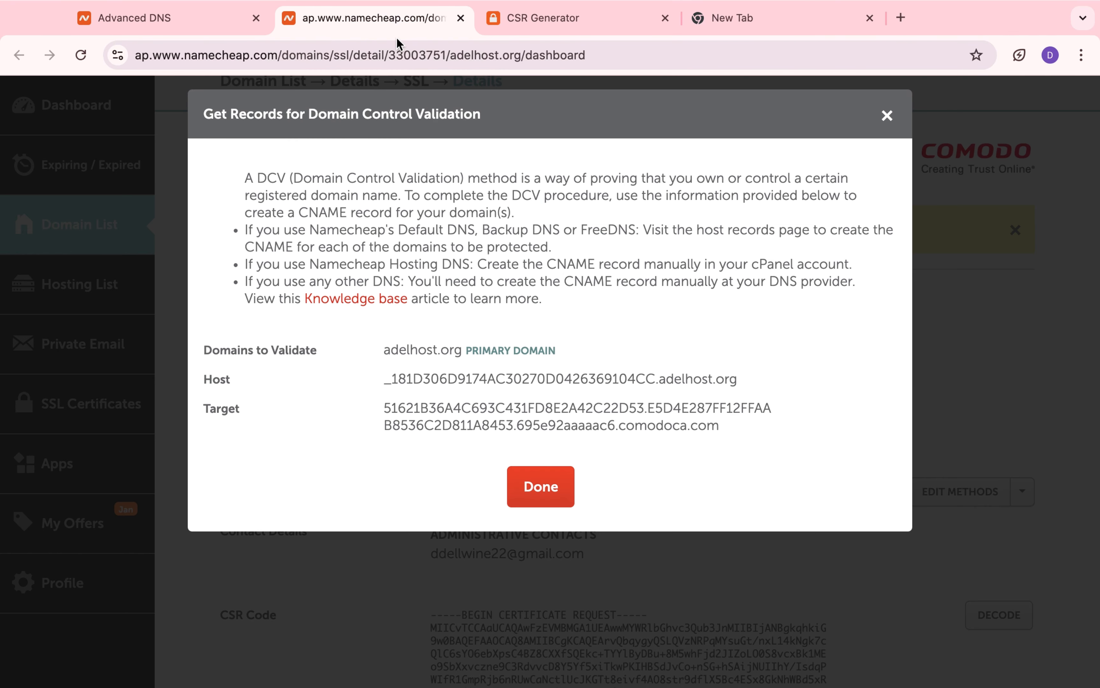
triple_click(515, 379)
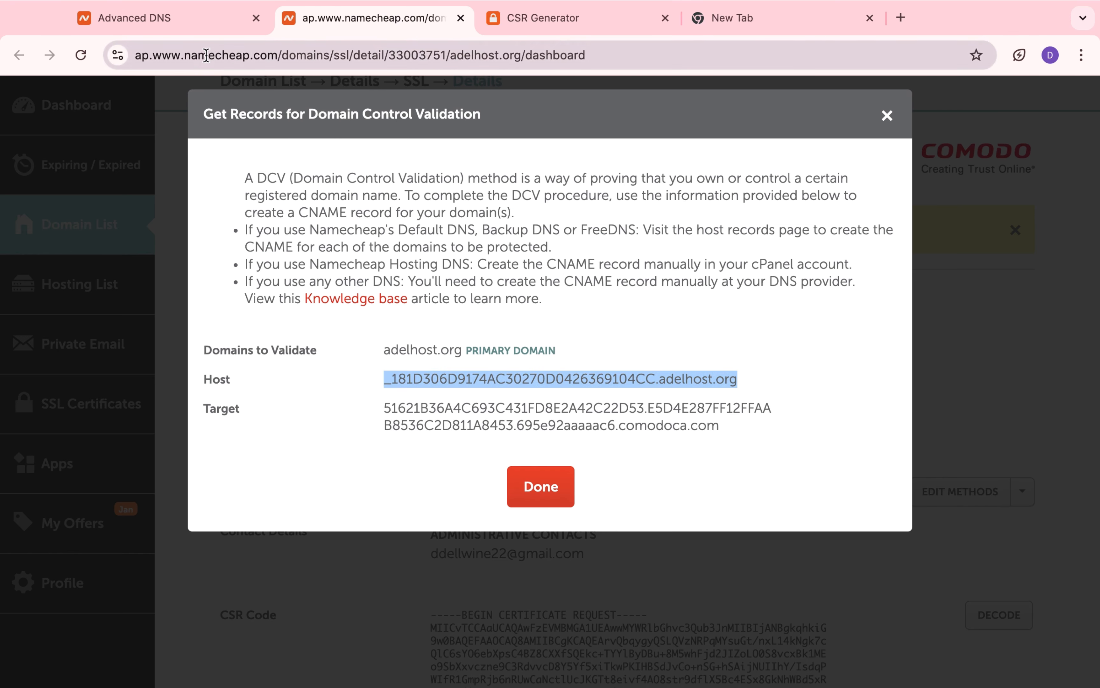
left_click(203, 21)
left_click(448, 349)
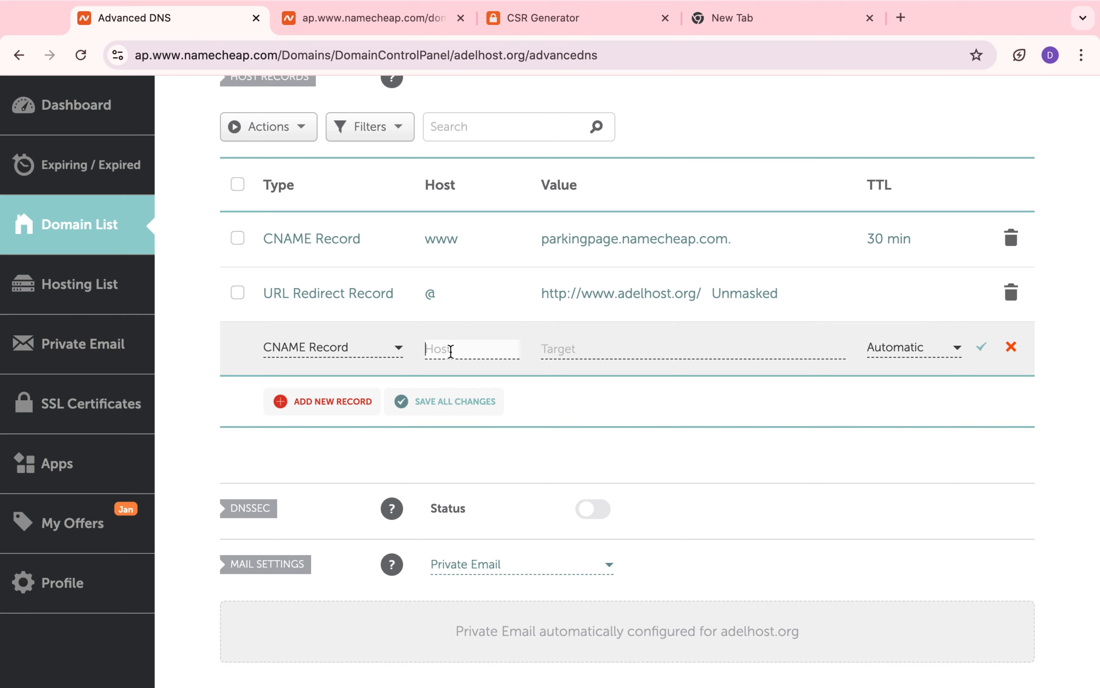
key("super+v")
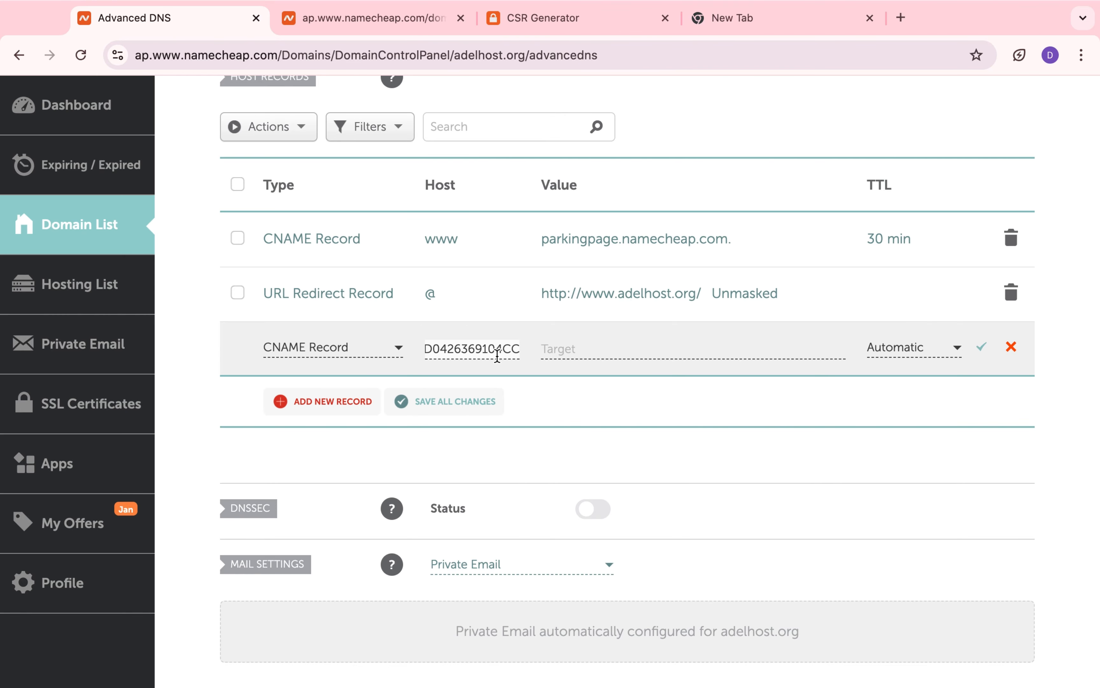
left_click(589, 380)
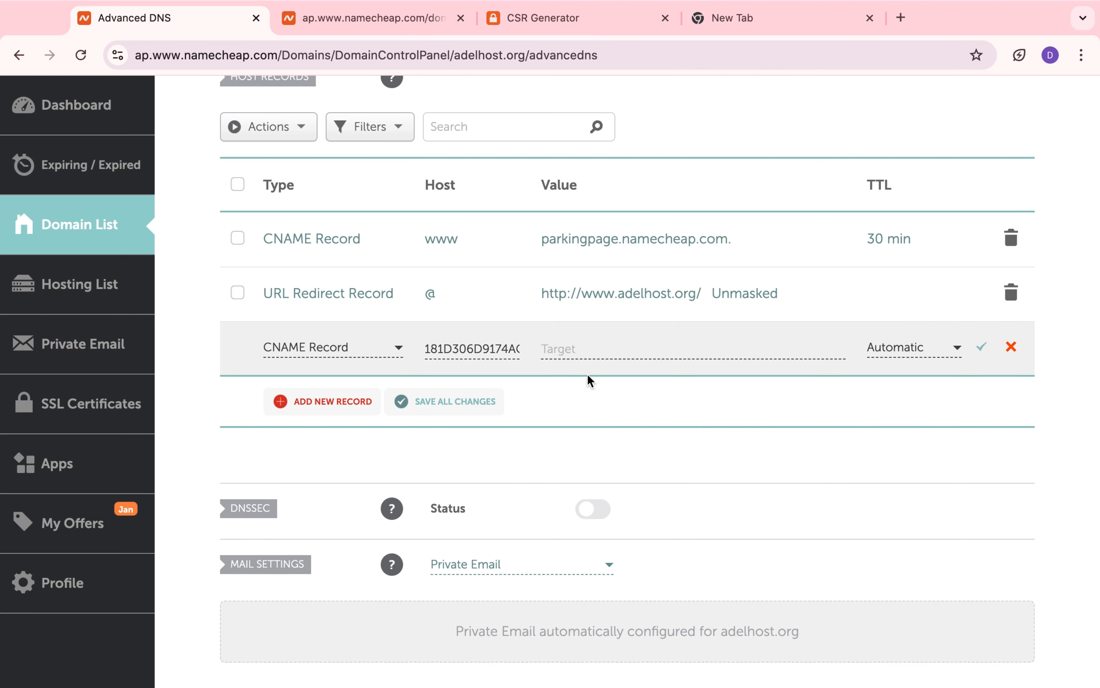
Step: Copy the full comodoca.com Target value from the validation record and paste it as the new CNAME record's target
left_click(395, 20)
left_click(587, 431)
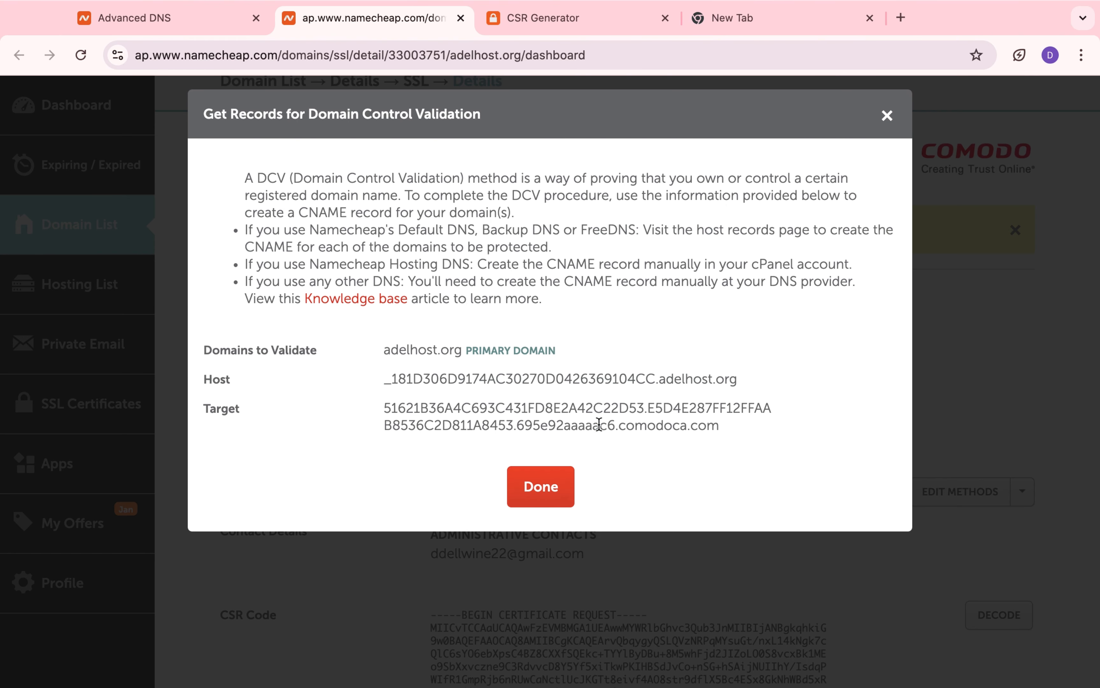
triple_click(599, 424)
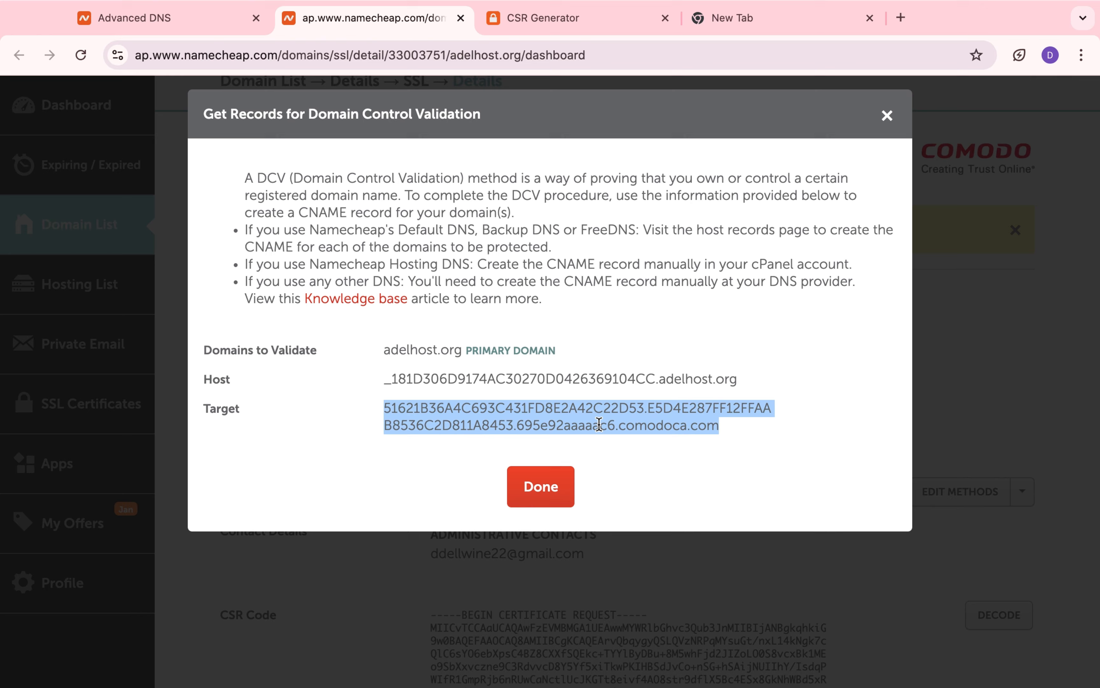
left_click(178, 27)
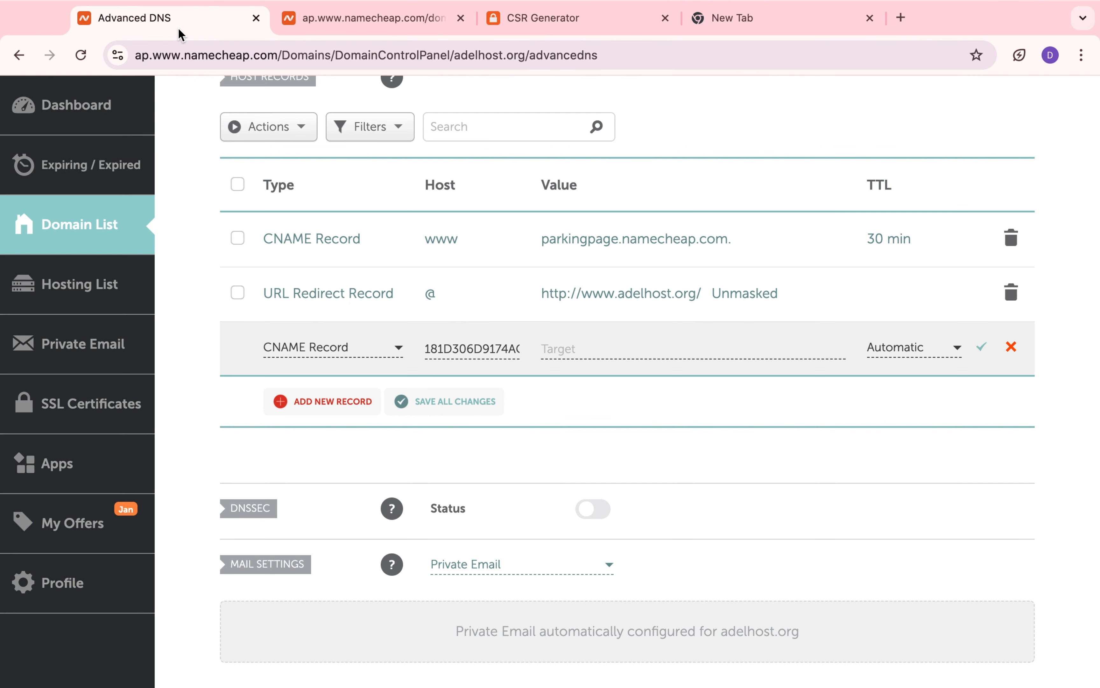
left_click(608, 342)
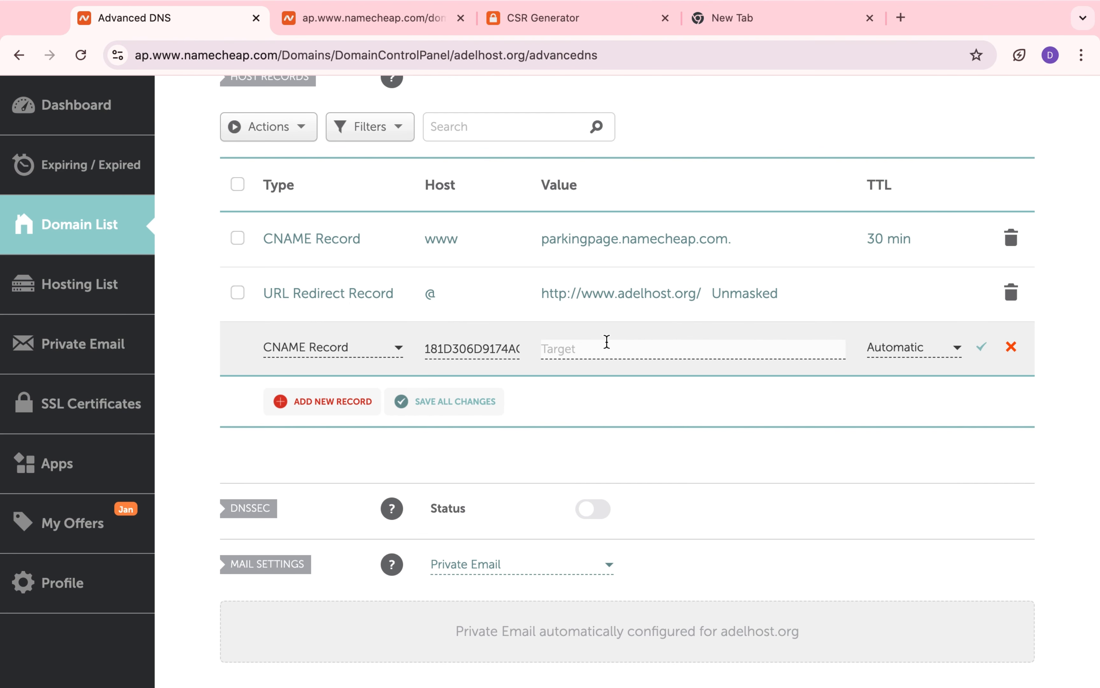
key("super+v")
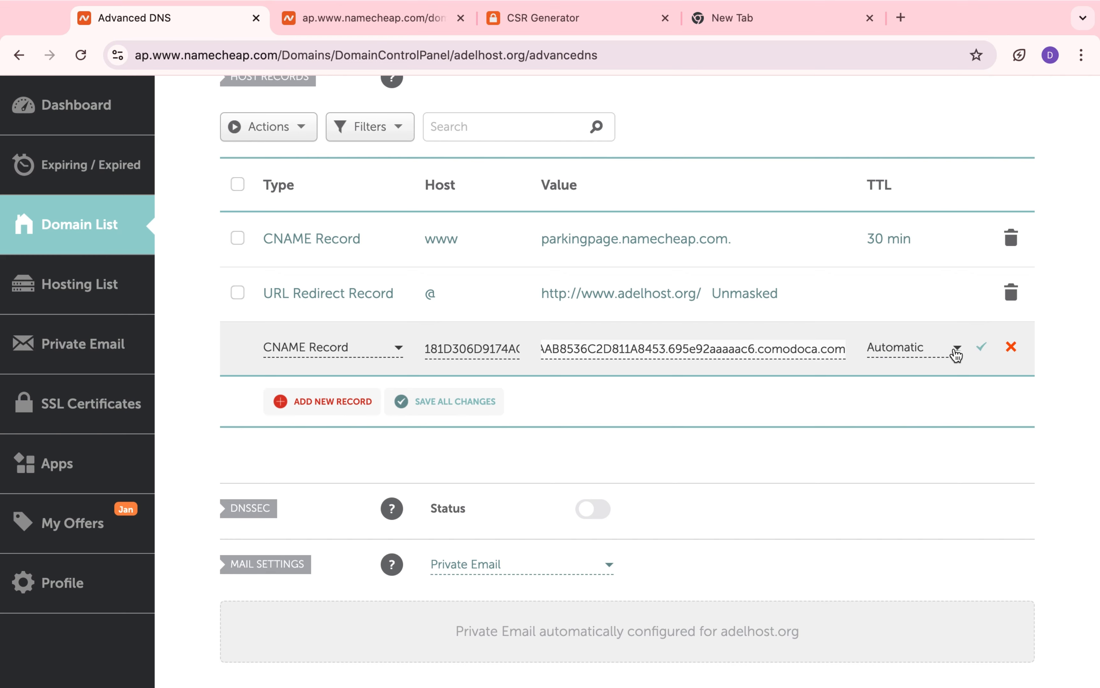
Step: Set the new CNAME record's TTL to 1 min and save the record
left_click(956, 353)
left_click(914, 500)
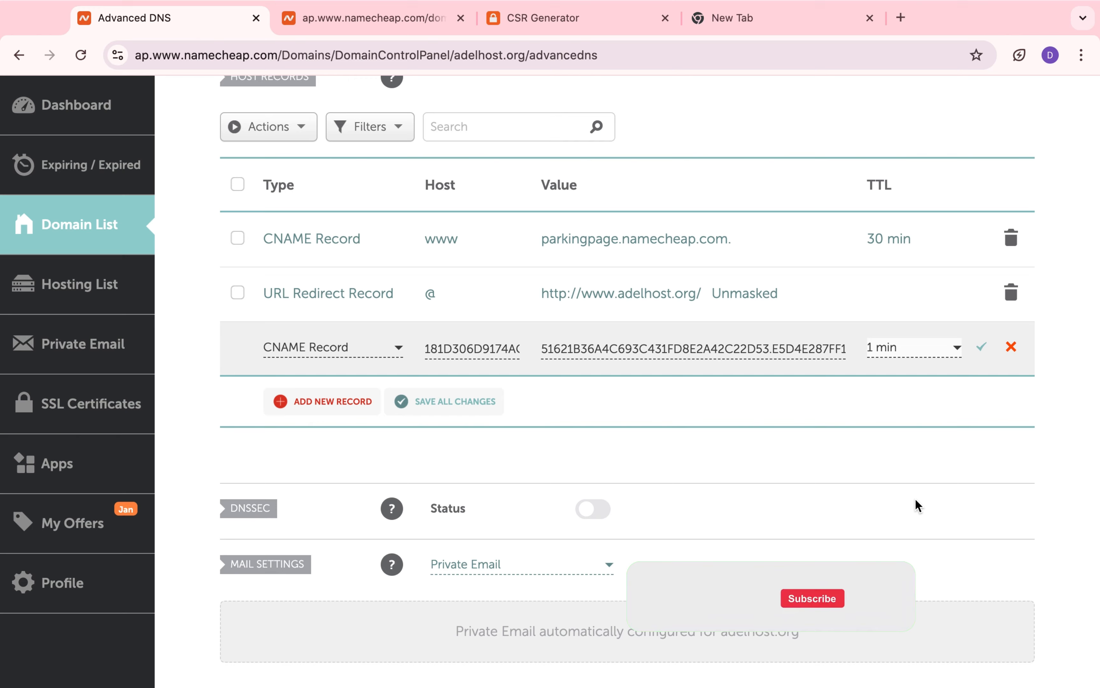
left_click(983, 348)
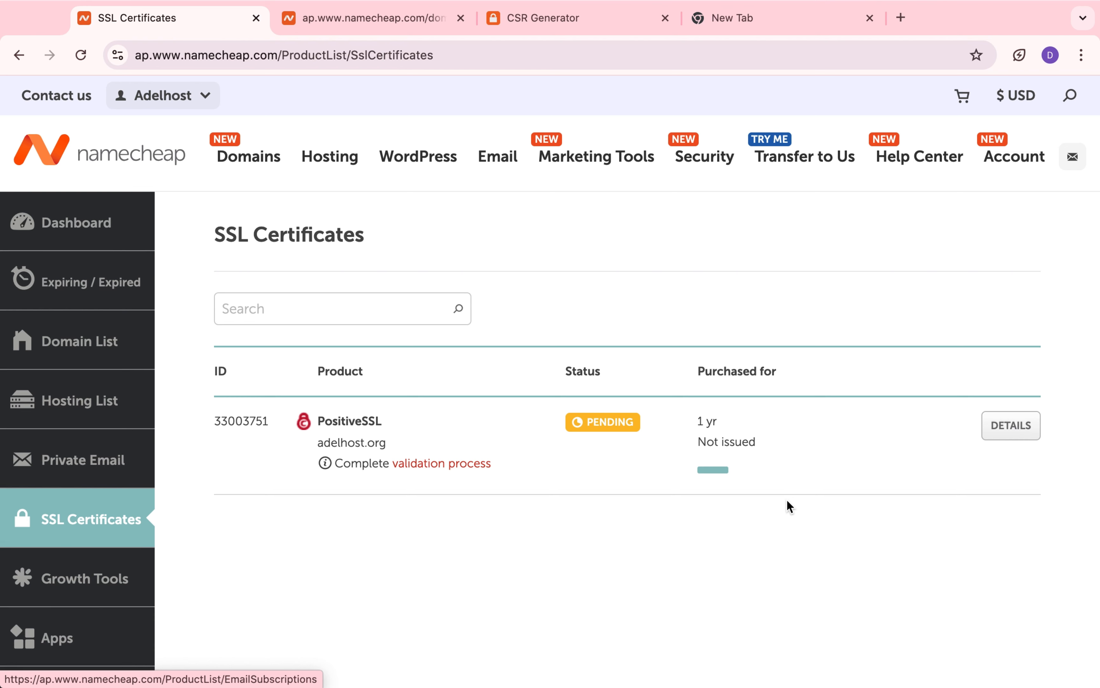
Step: Open the PositiveSSL certificate details, review the DNS-based option in the Edit DCV Method dialog, and close it without saving
scroll(787, 505, "down", 1)
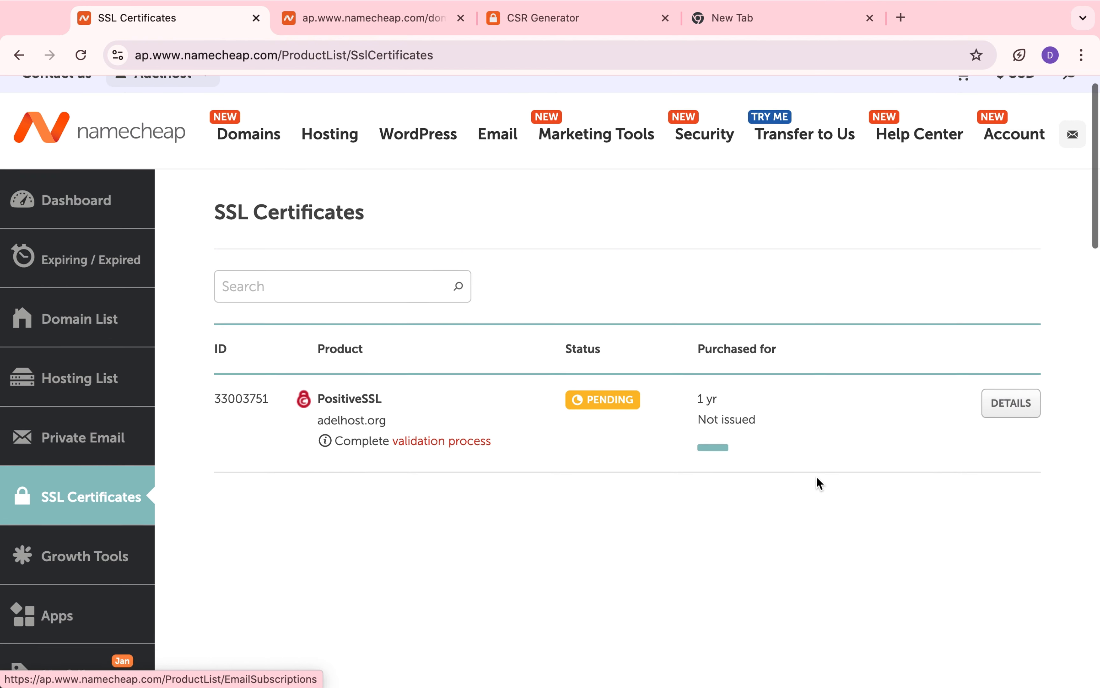
left_click(995, 409)
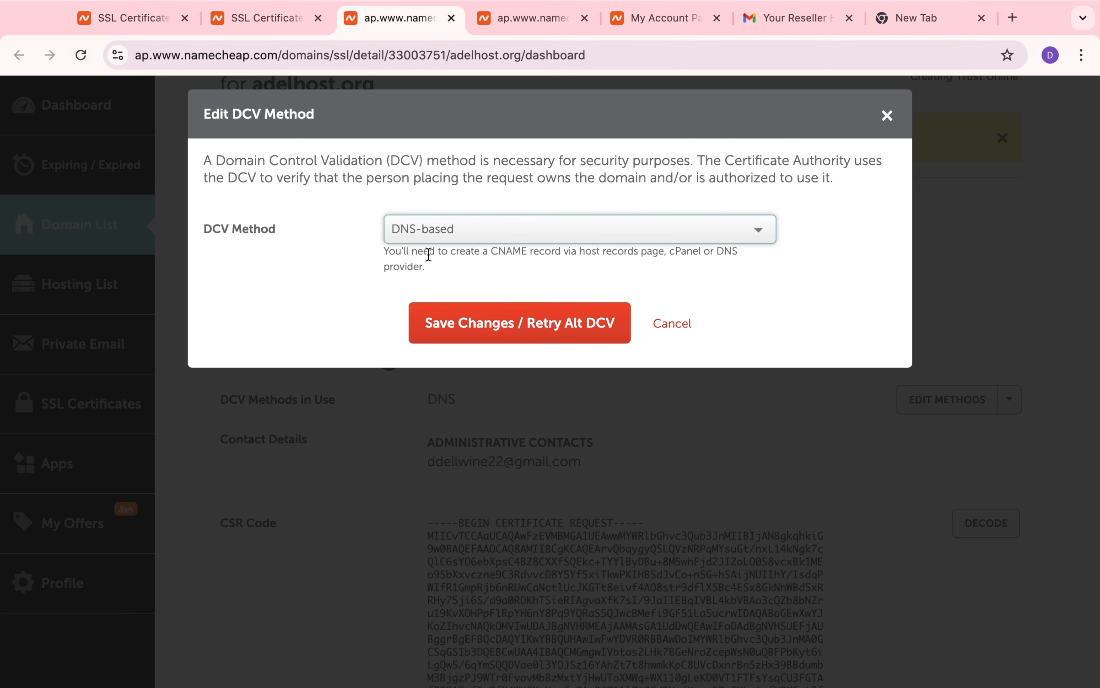
triple_click(434, 262)
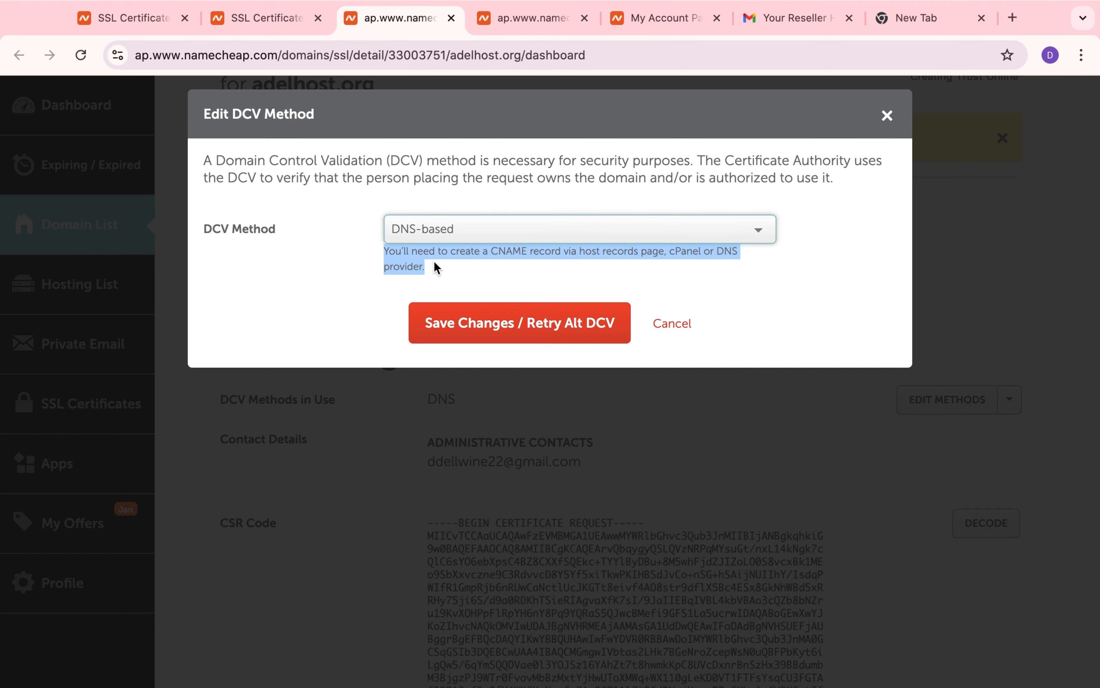
left_click(673, 324)
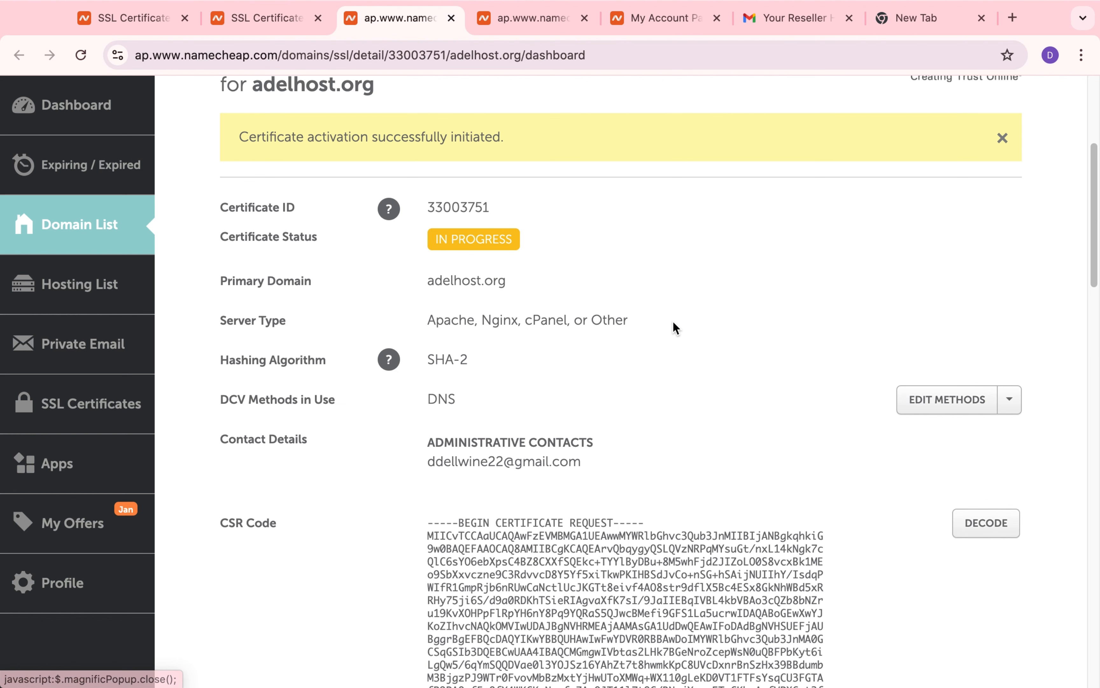
scroll(673, 429, "up", 5)
scroll(673, 428, "up", 2)
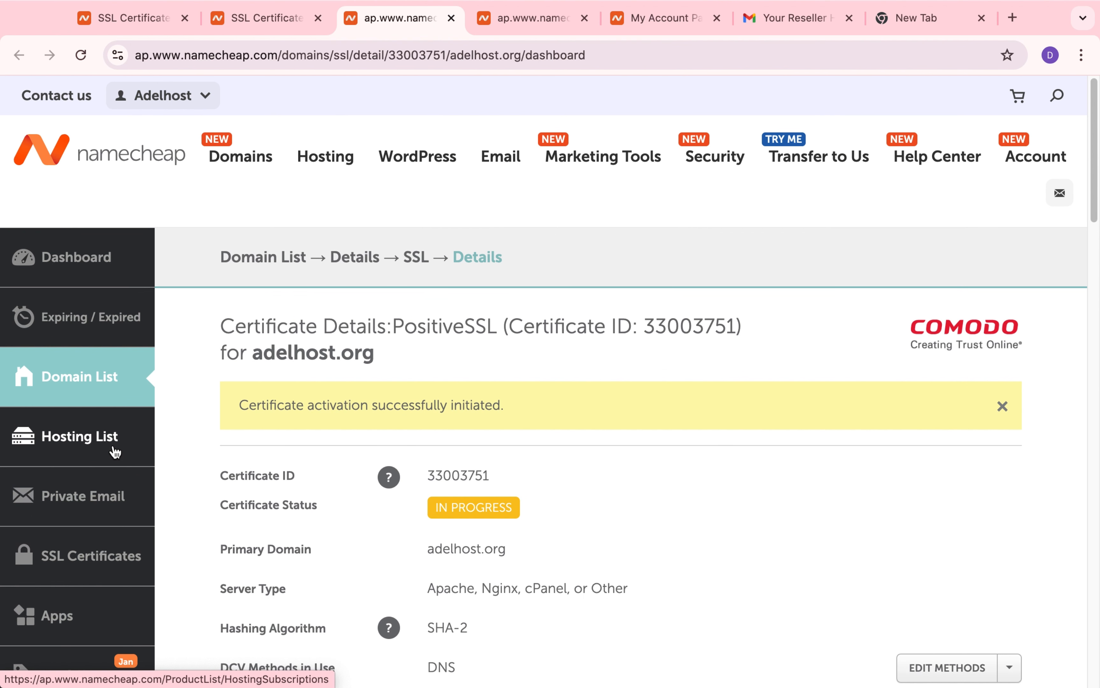
scroll(173, 468, "down", 1)
scroll(173, 468, "up", 1)
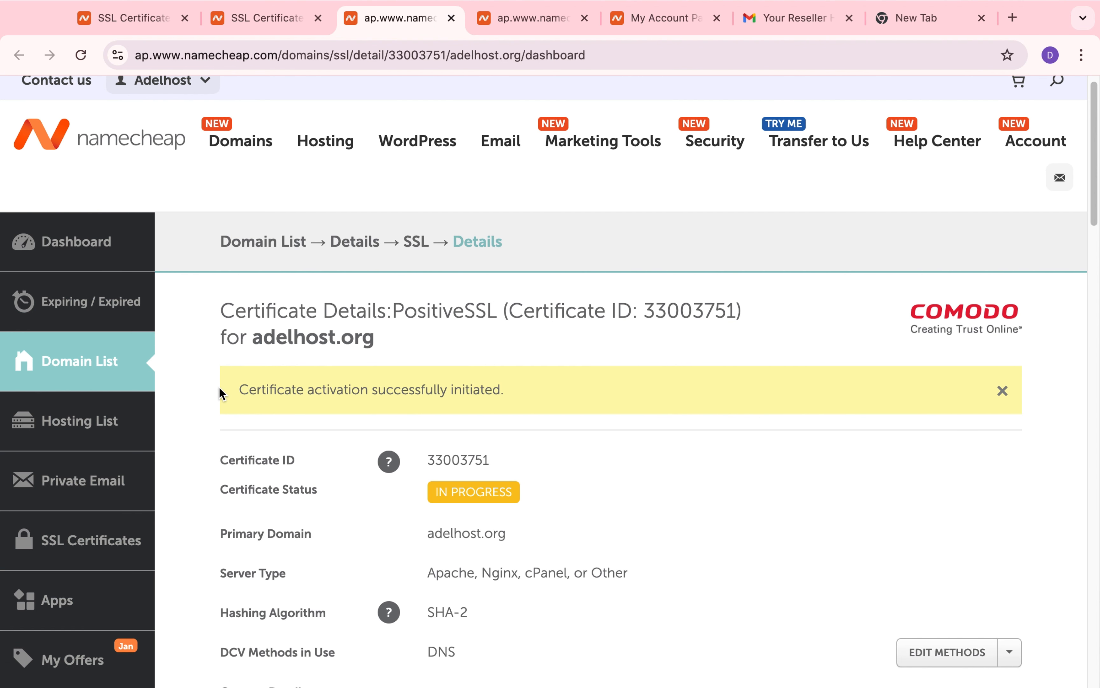
scroll(213, 388, "down", 1)
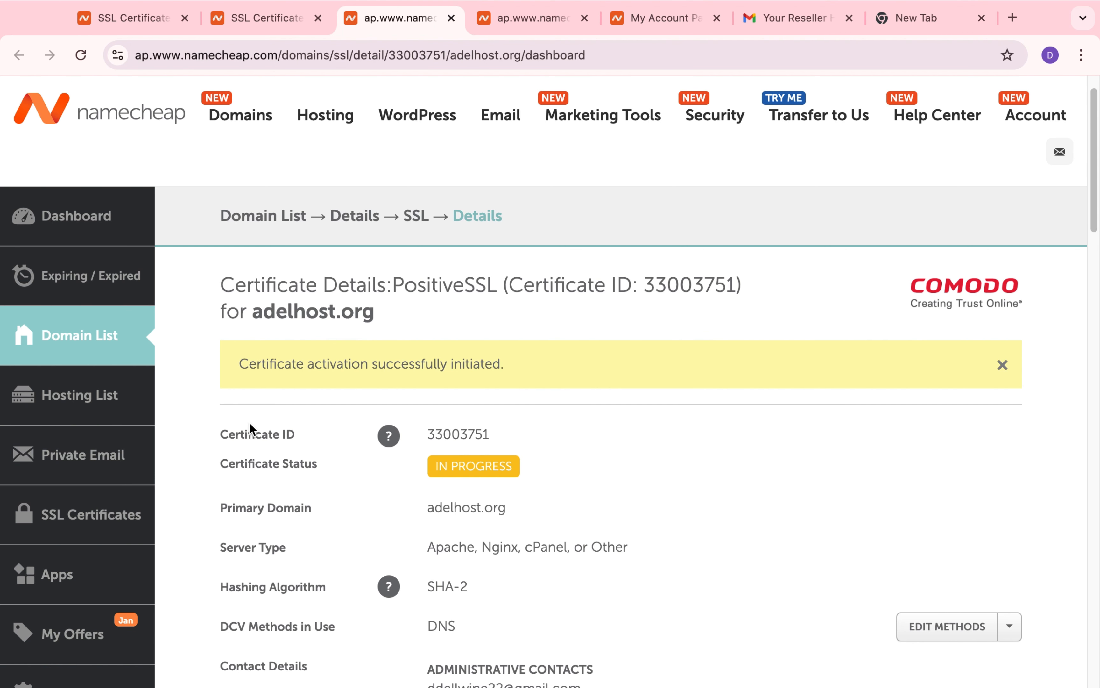
scroll(249, 429, "down", 1)
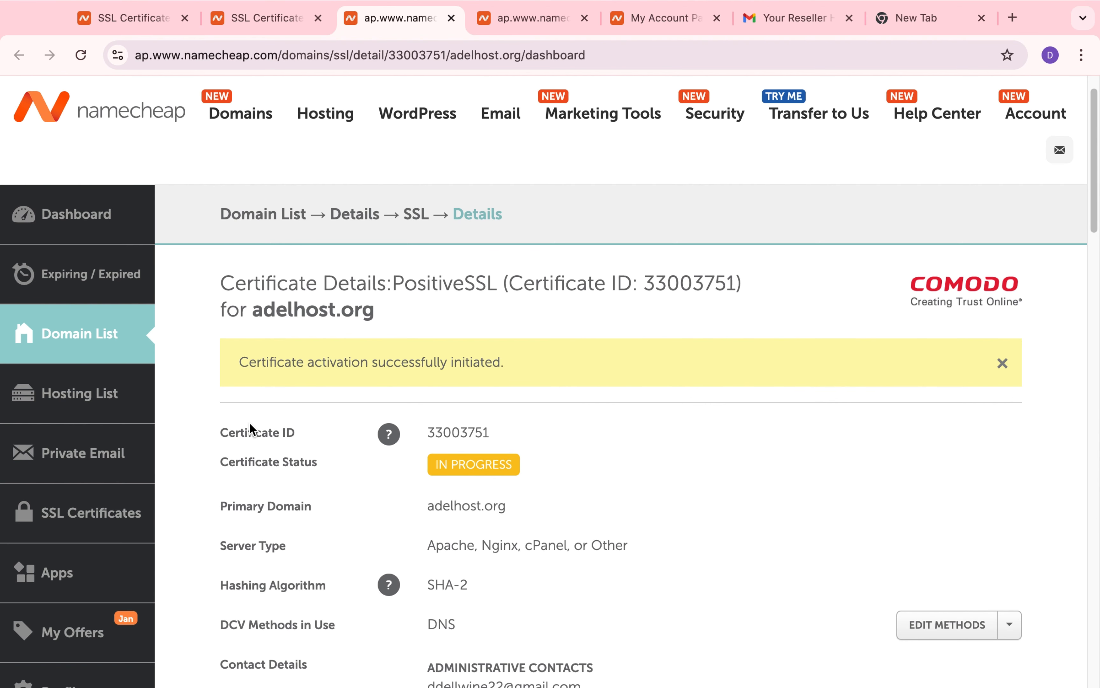
Step: Open the adelhost.org reseller hosting package from the hosting list and go to its cPanel login page
left_click(82, 386)
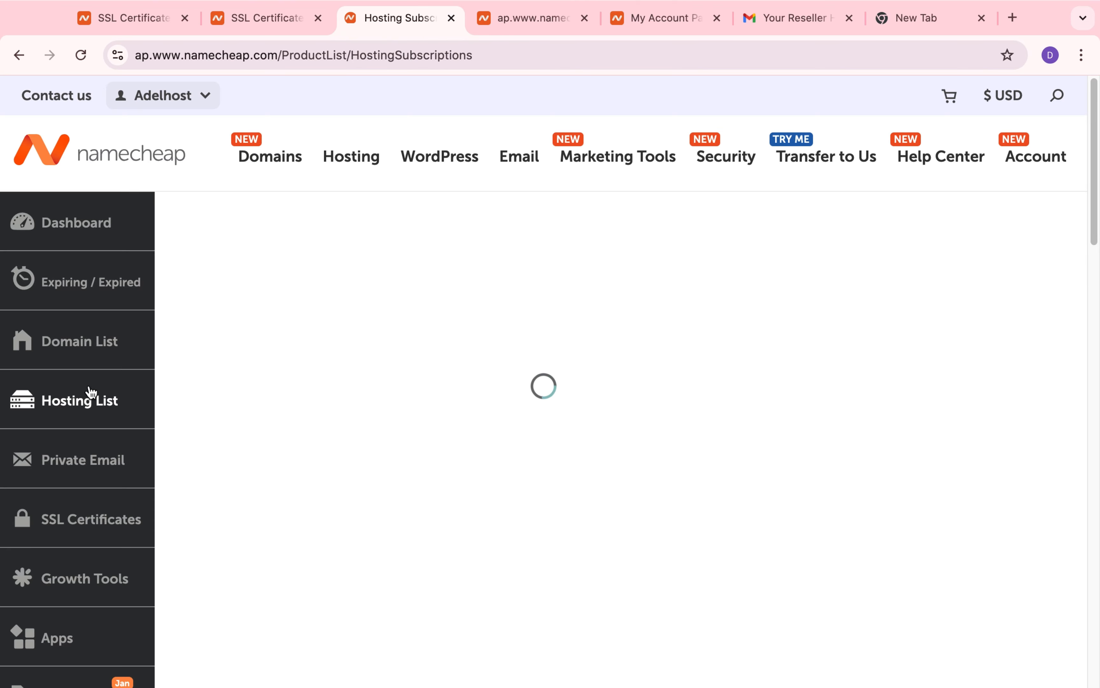
left_click(1039, 455)
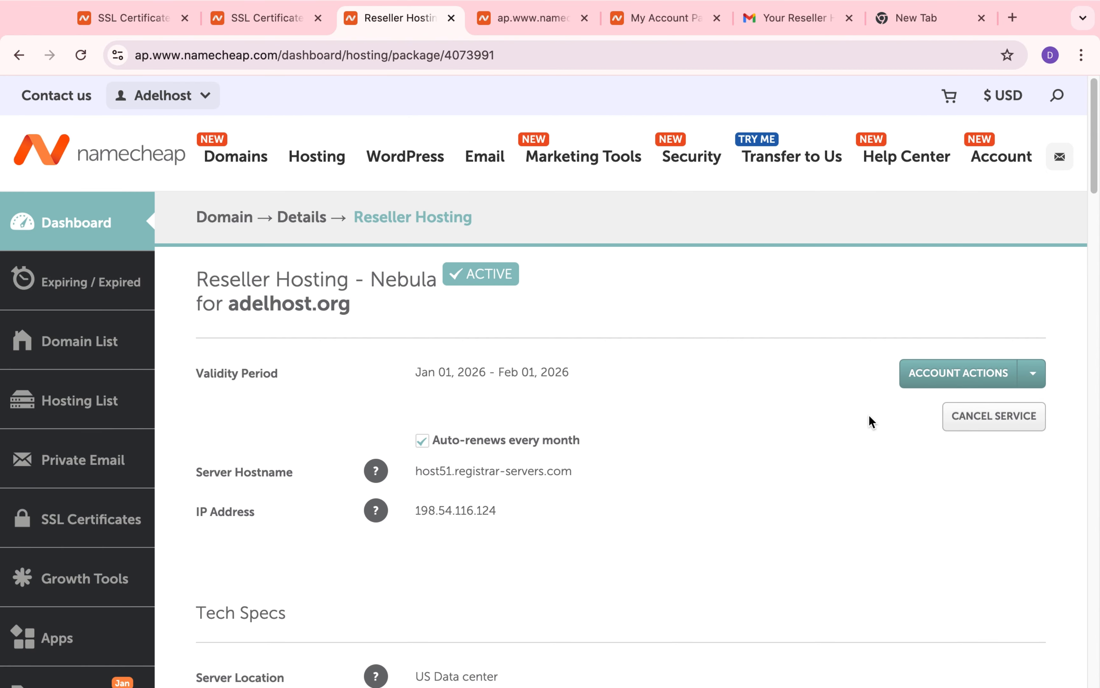
scroll(879, 461, "down", 15)
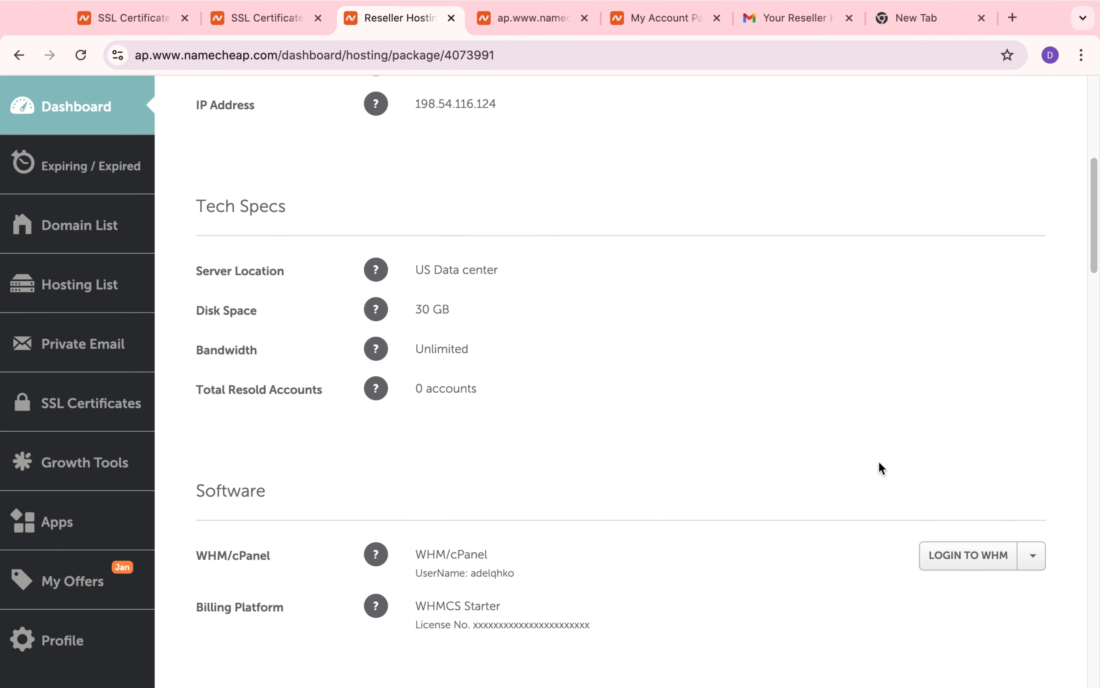
scroll(878, 460, "down", 1)
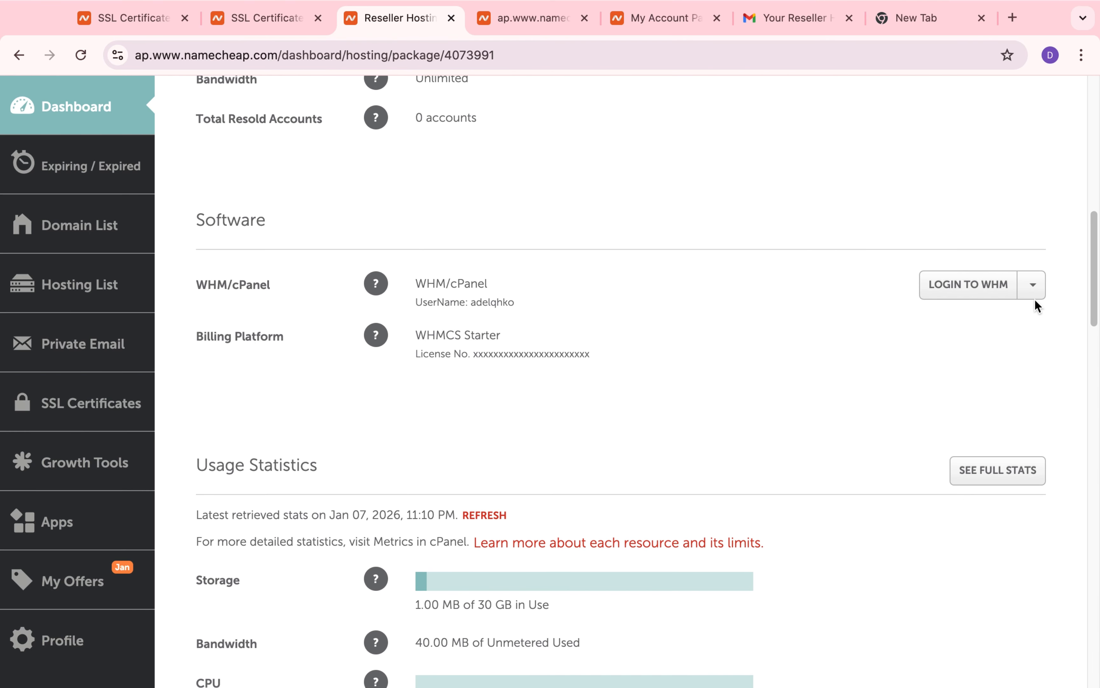
left_click(1032, 285)
left_click(1018, 319)
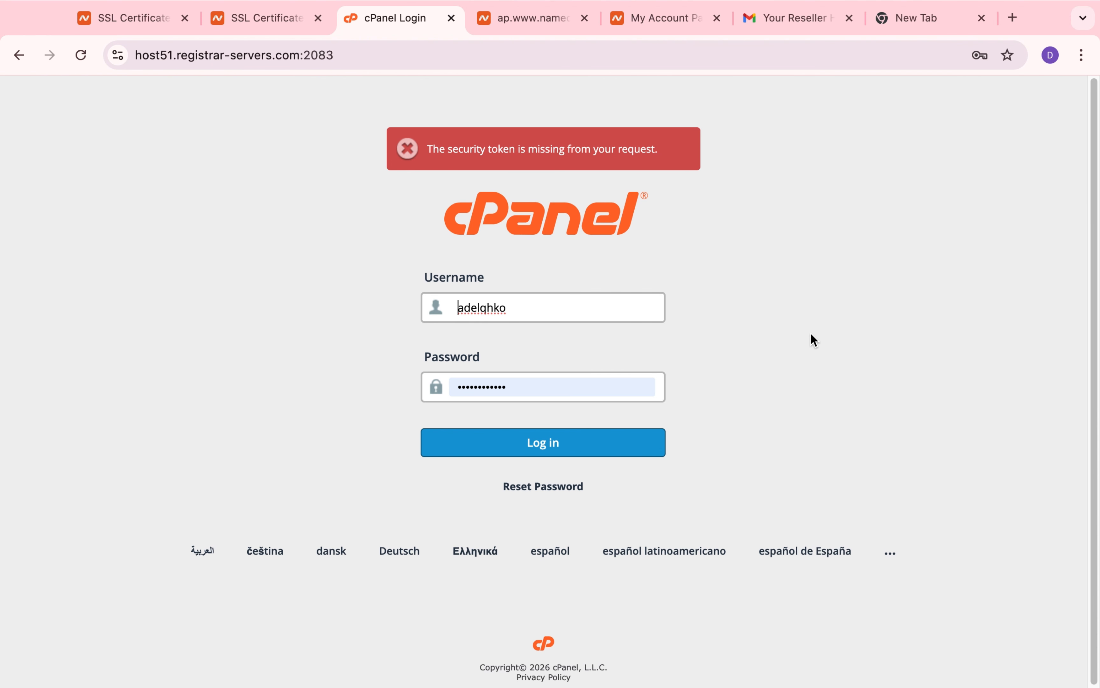
Step: Log in to cPanel with the prefilled credentials and open the Zone Editor's record management for adelhost.org
left_click(642, 448)
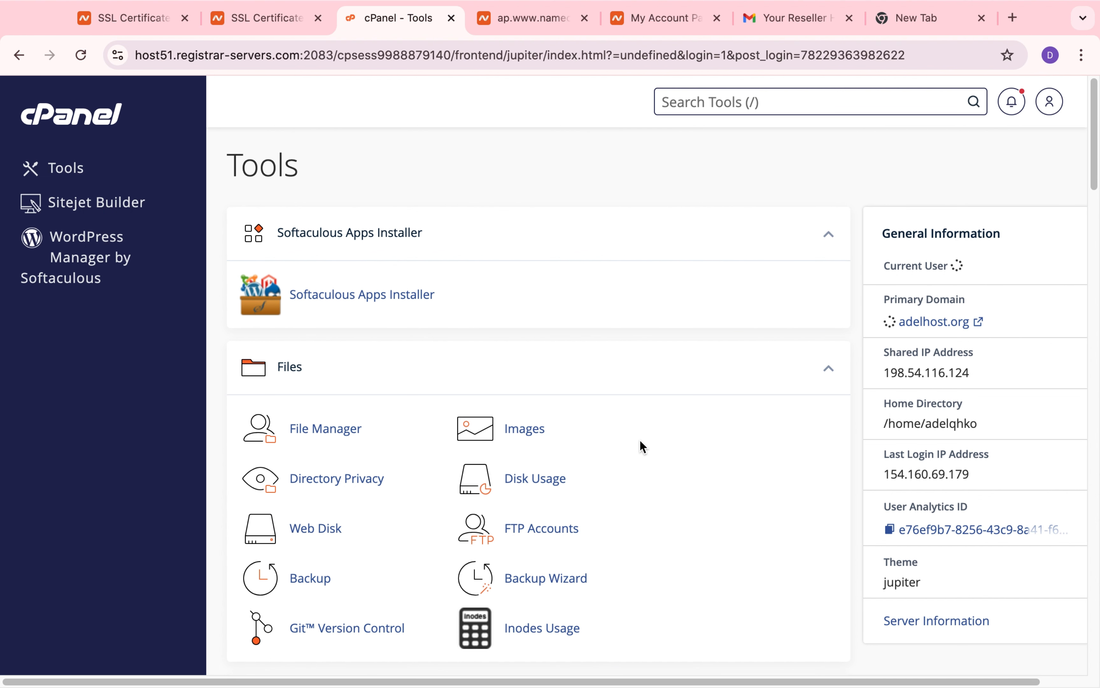
scroll(640, 439, "down", 5)
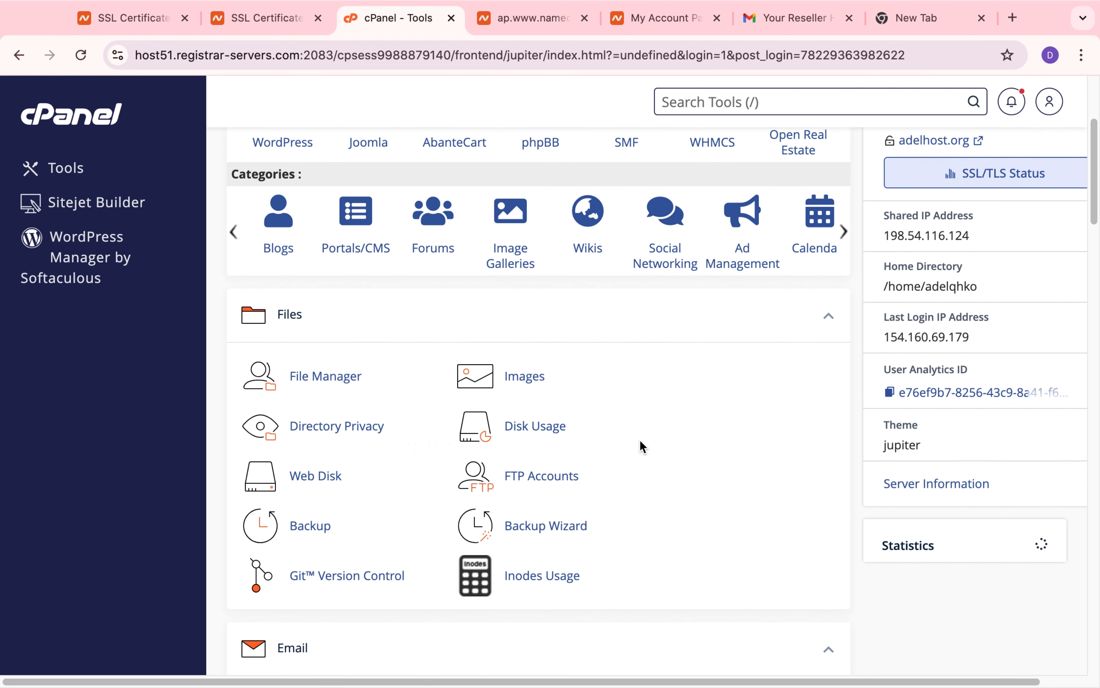
scroll(639, 439, "down", 10)
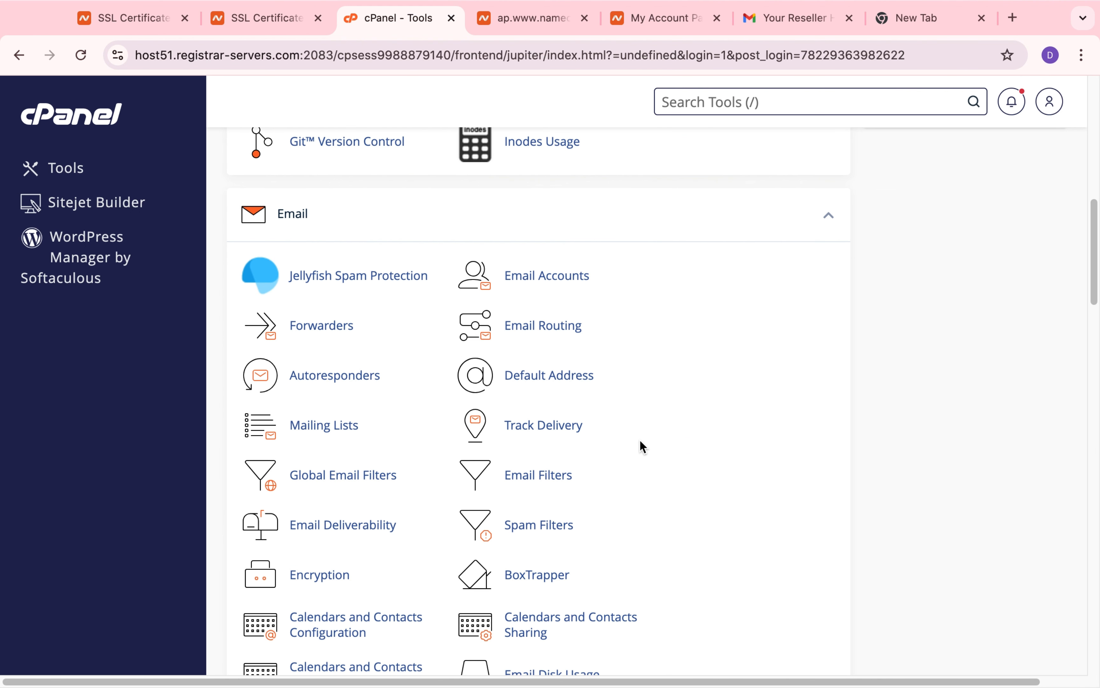
scroll(640, 439, "down", 7)
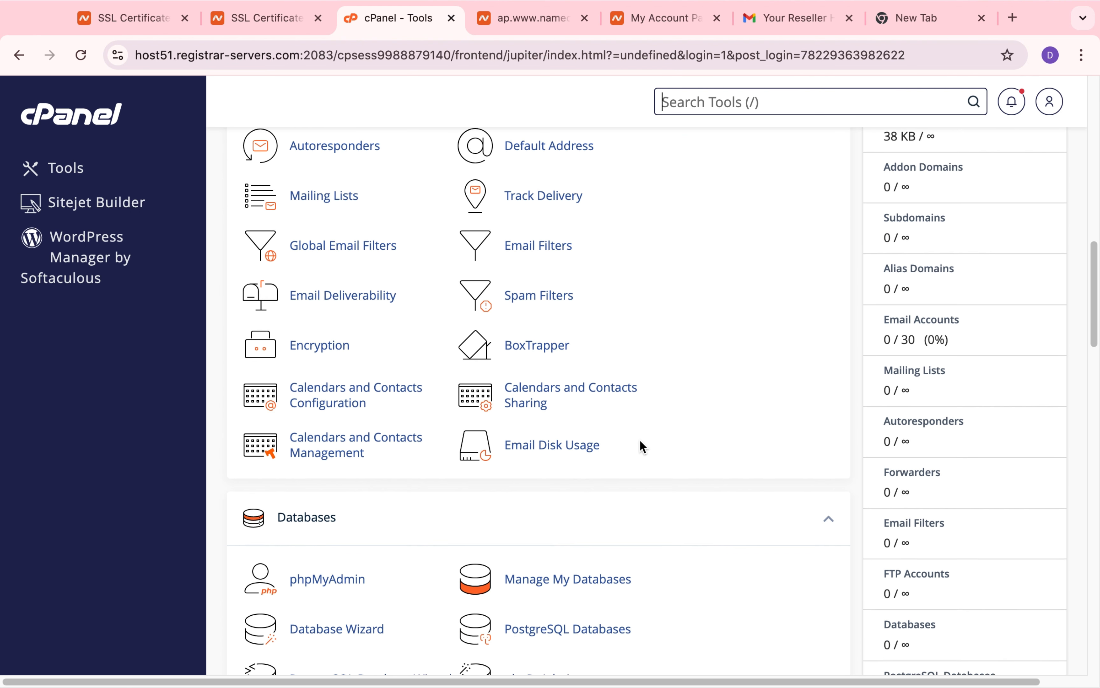
scroll(640, 439, "down", 10)
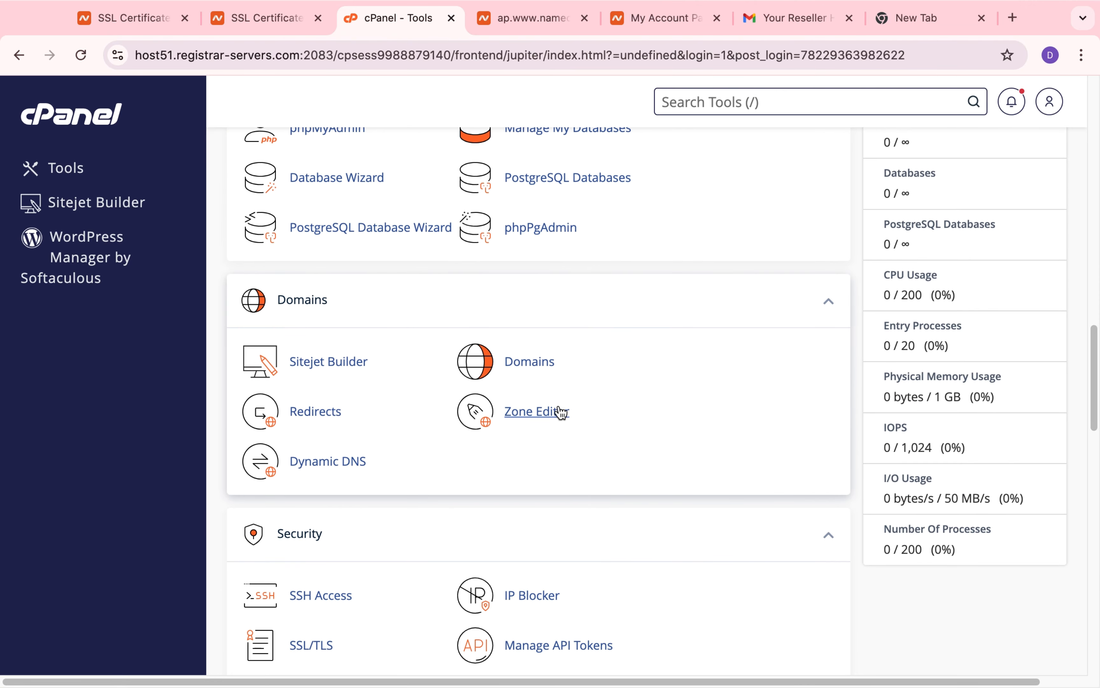
left_click(558, 414)
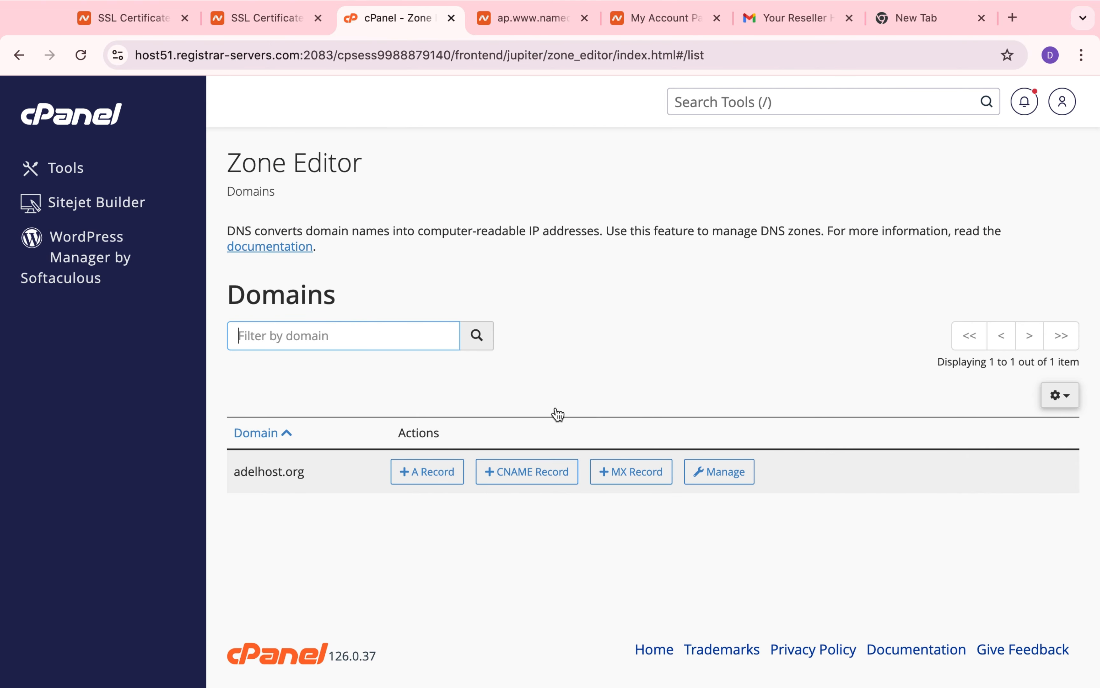
left_click(720, 474)
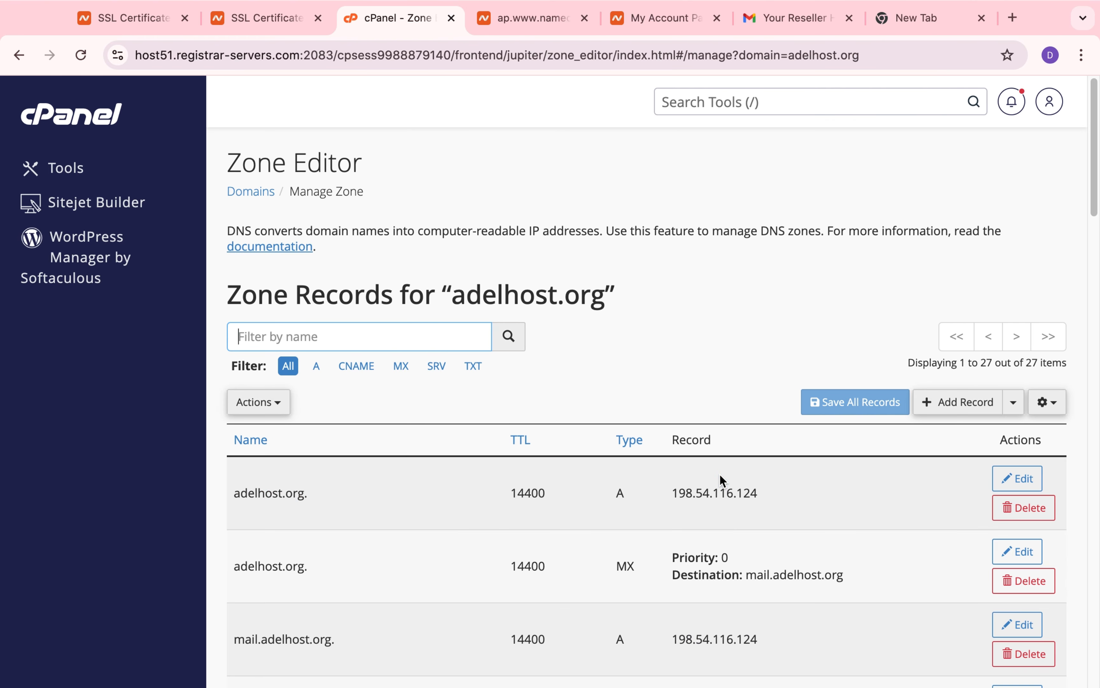
Step: Start a new zone record for adelhost.org and set its type to CNAME
left_click(955, 406)
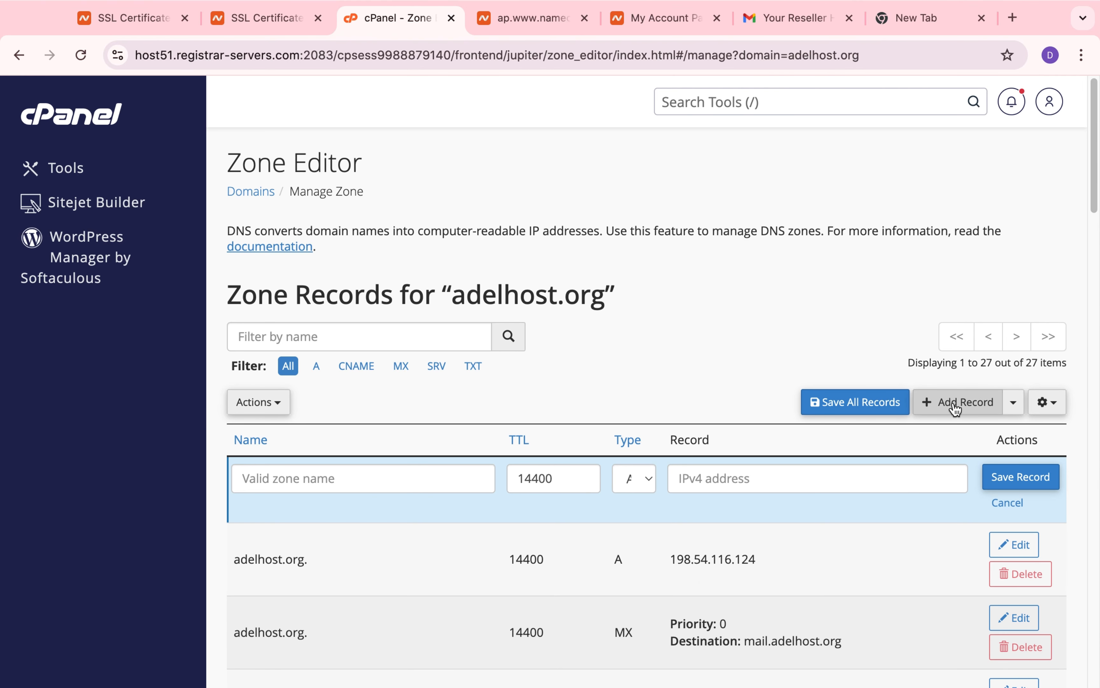
left_click(650, 482)
left_click(652, 524)
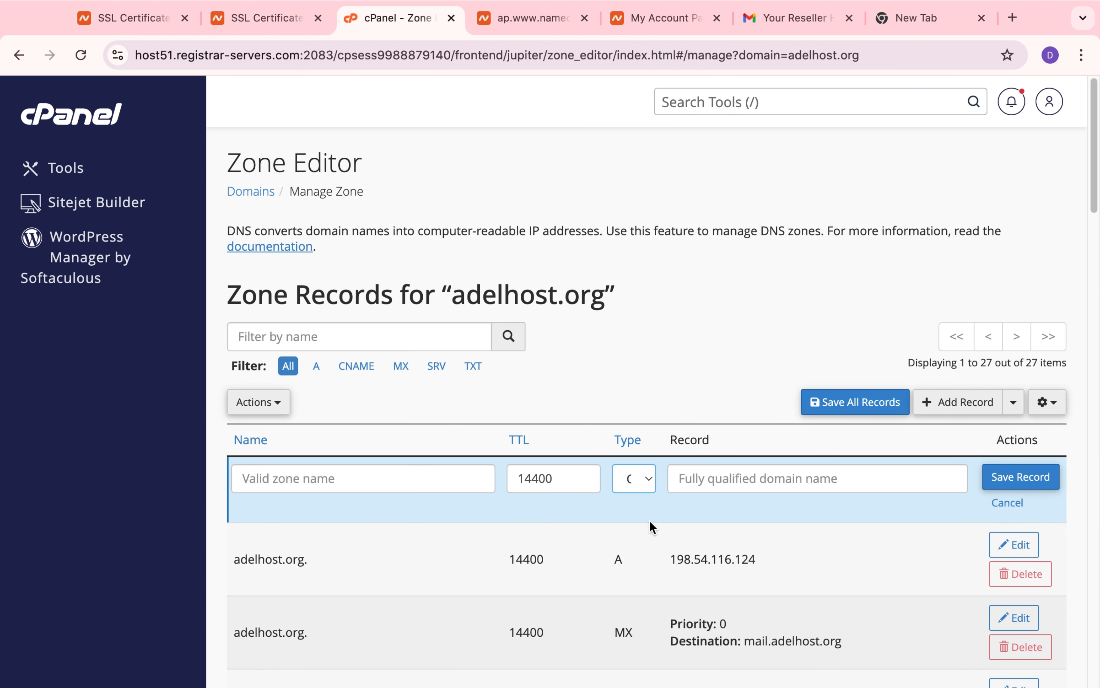
Step: Copy the validation record's Host value without the domain and paste it as the CNAME record's name, ending with .adelhost.org
left_click(529, 20)
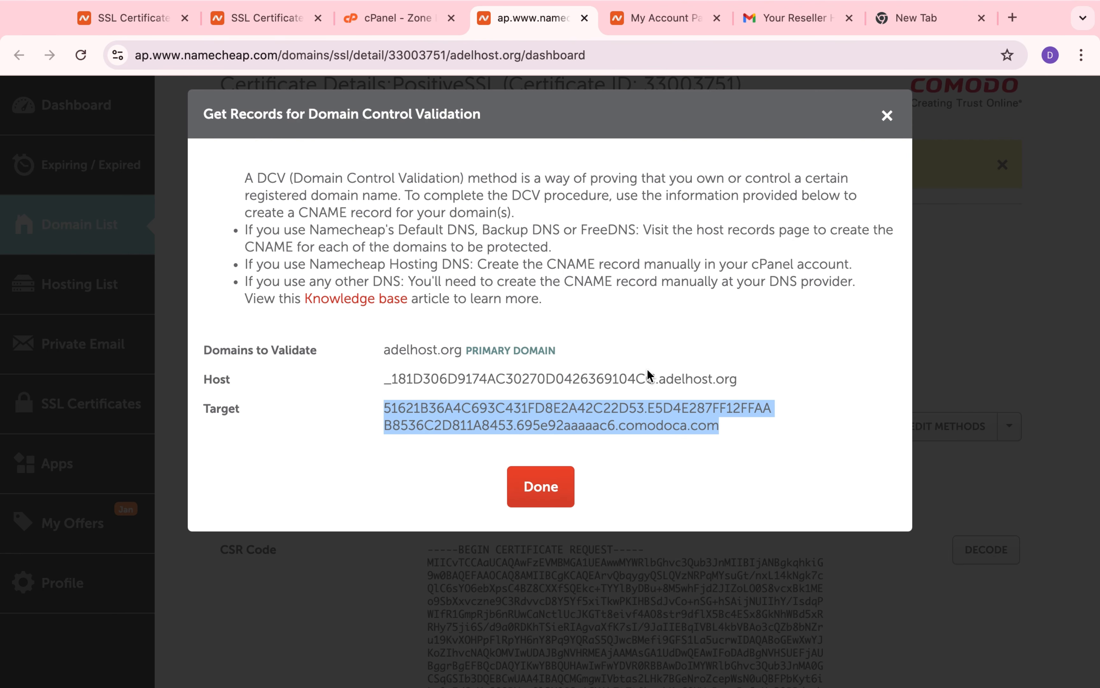
left_click_drag(655, 378, 414, 375)
key("super+c")
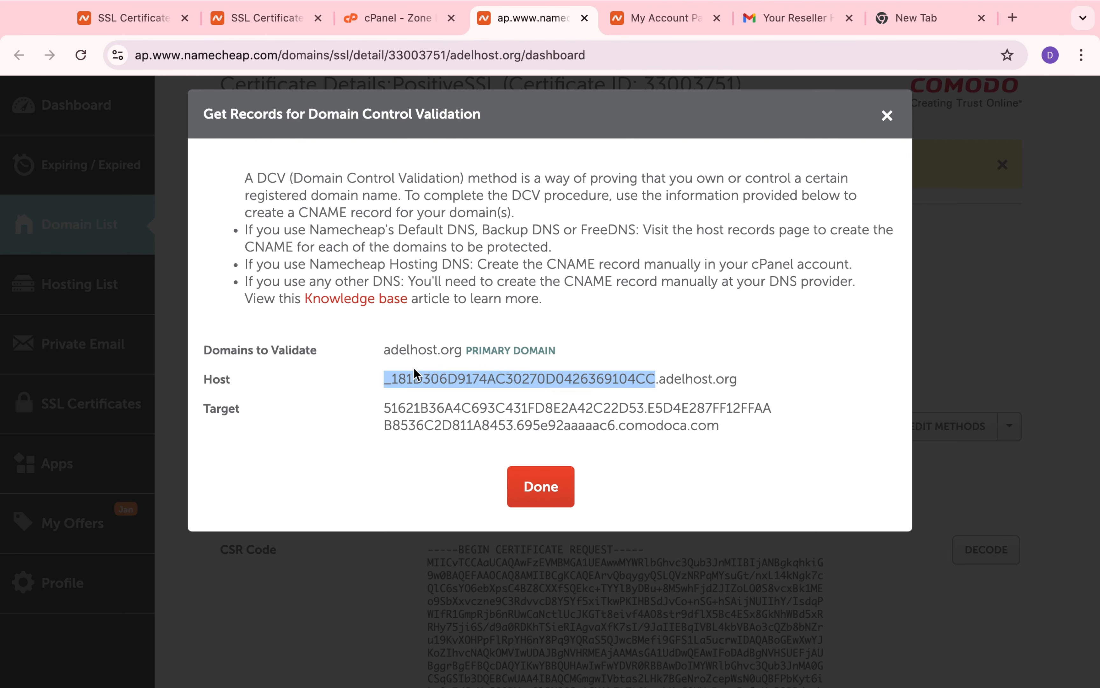
left_click(369, 21)
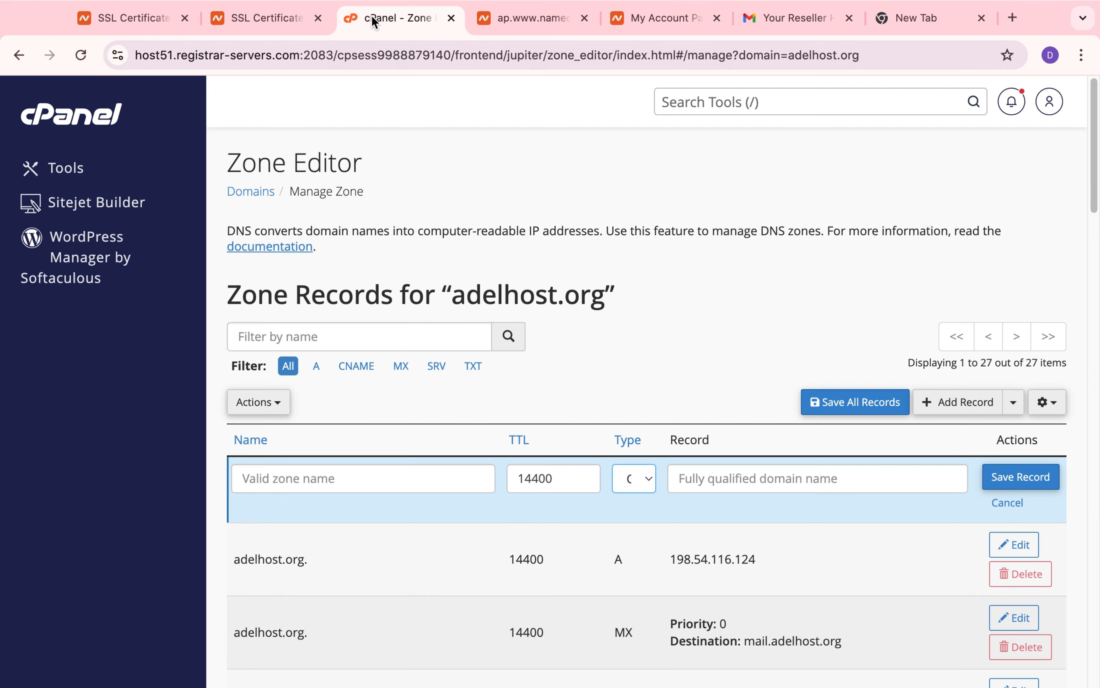
left_click(427, 479)
key("super+v")
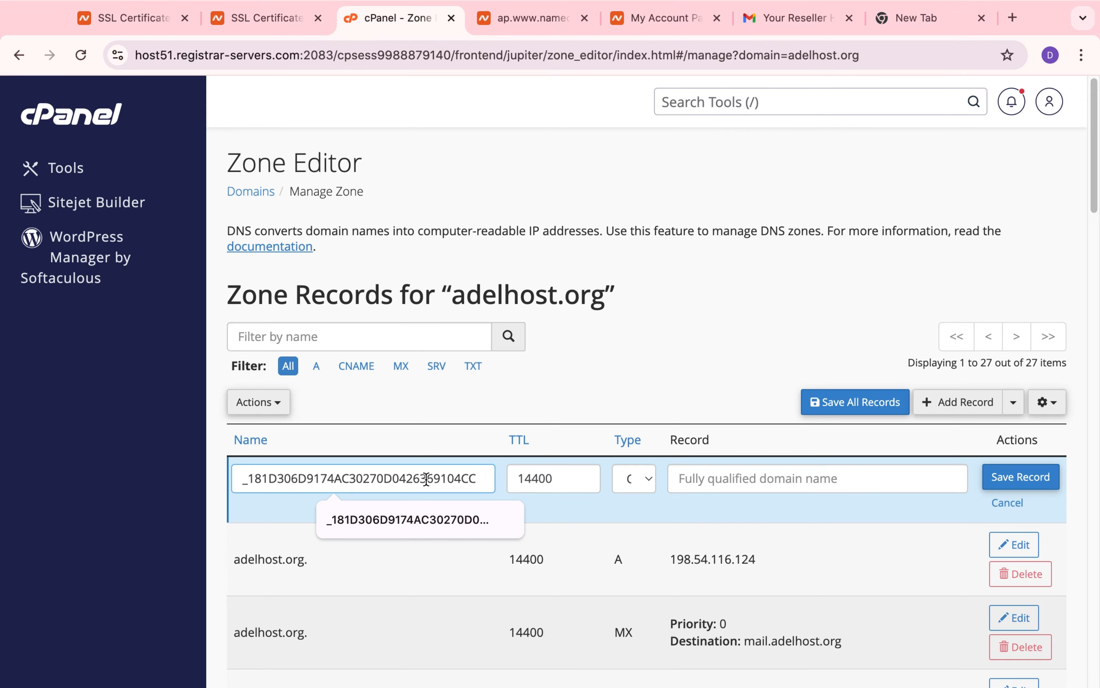
type(".a")
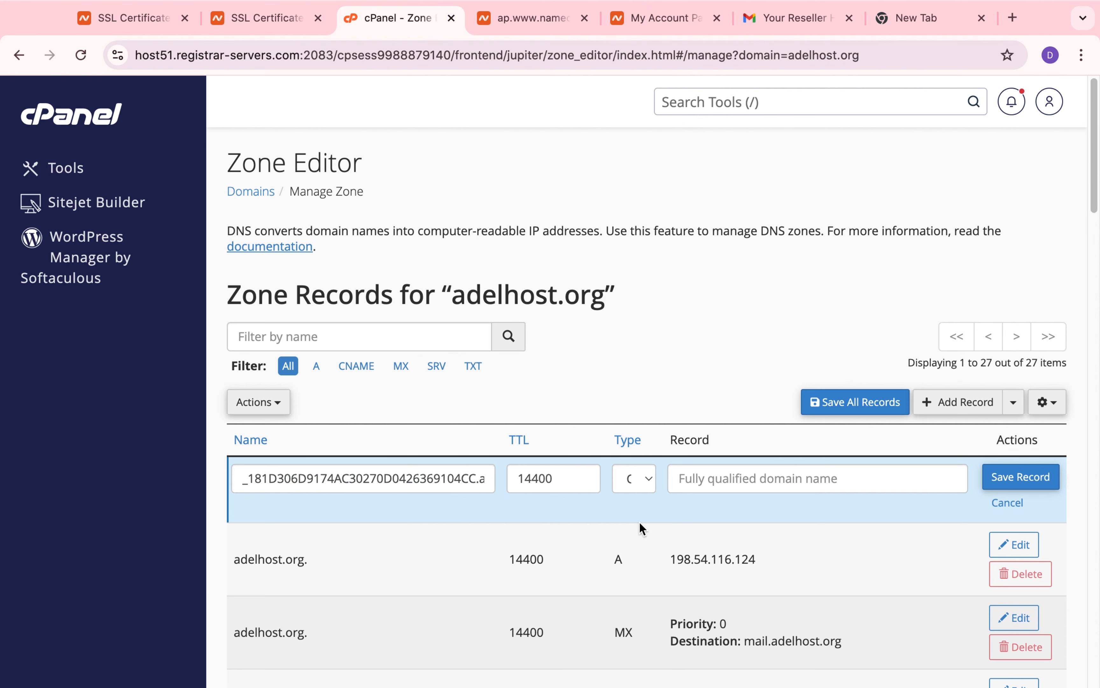
Step: Copy the comodoca.com Target value from the Namecheap validation record and paste it as the cPanel CNAME record's domain name
left_click(546, 26)
left_click(712, 474)
key("super+v")
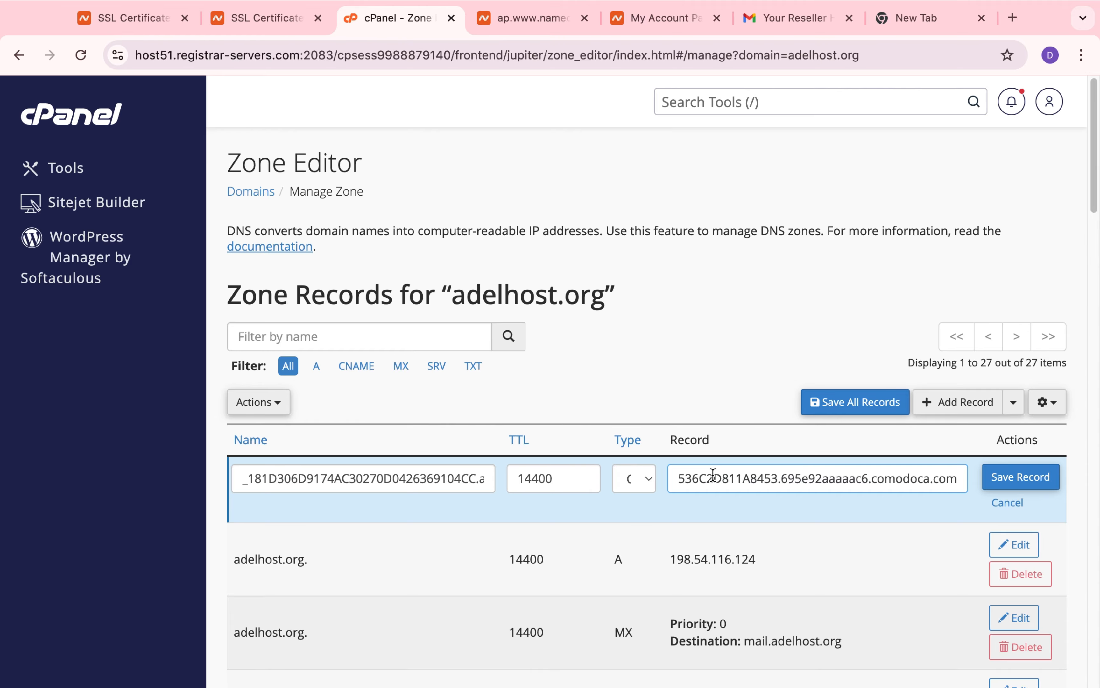
Step: Set the new CNAME record's TTL to 60, save the record, and check the zone record list
left_click(556, 482)
double_click(551, 476)
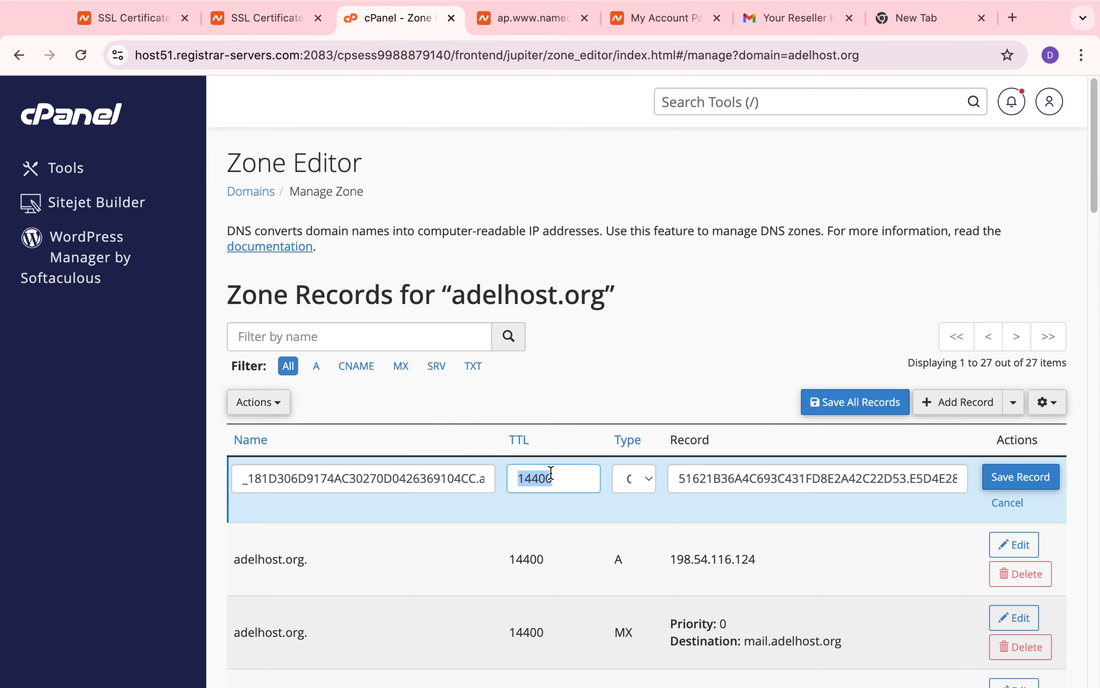
type("60")
left_click(1009, 482)
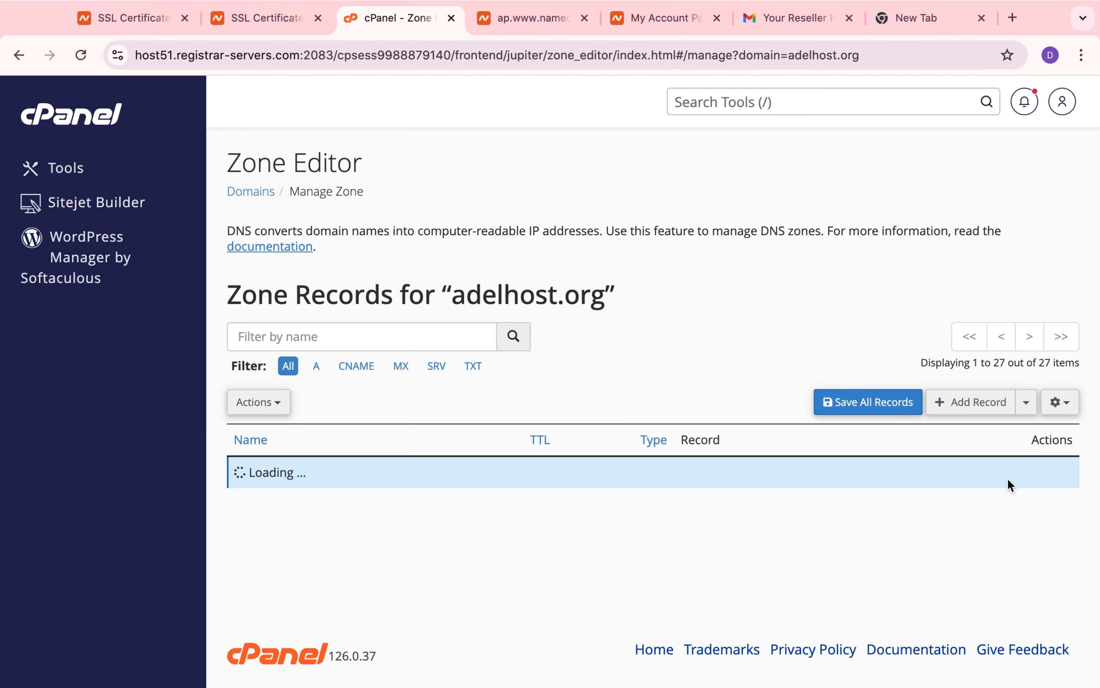
scroll(792, 542, "down", 2)
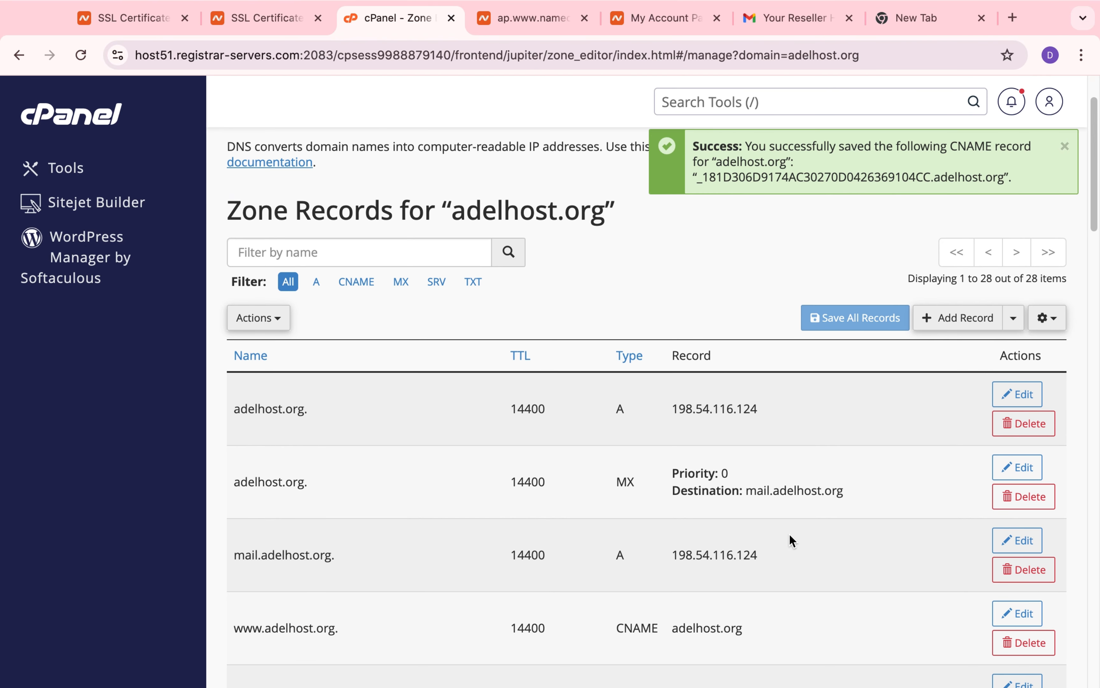
scroll(793, 541, "up", 2)
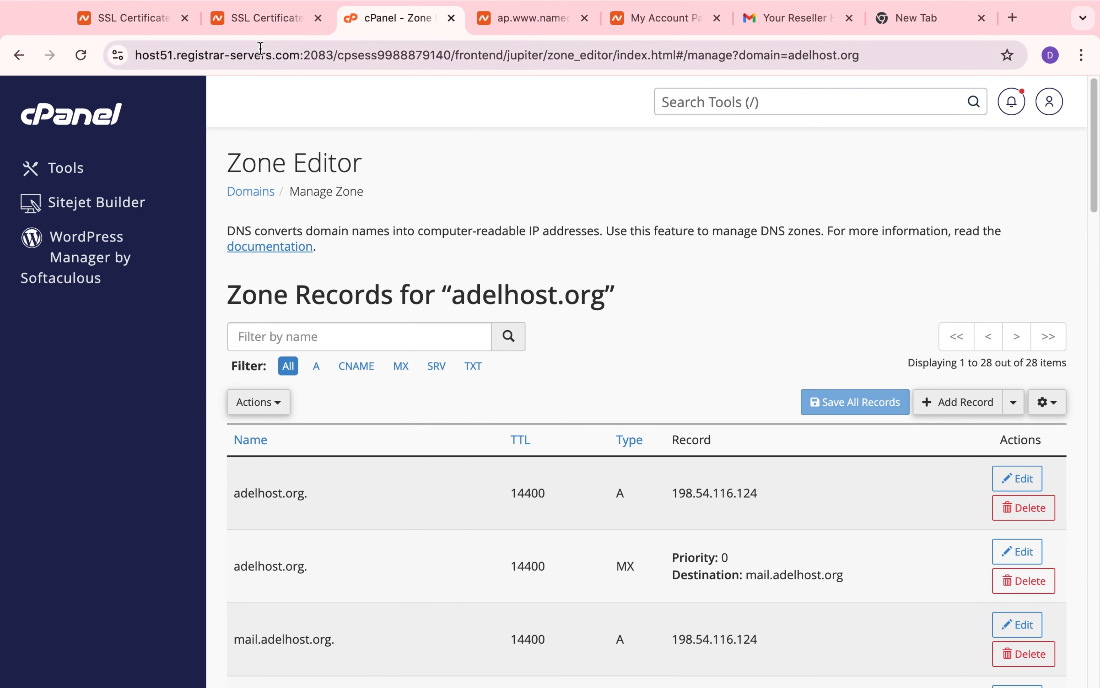
Step: Switch back to the Namecheap PositiveSSL page for adelhost.org and look over the account dashboard's recently active products
left_click(255, 20)
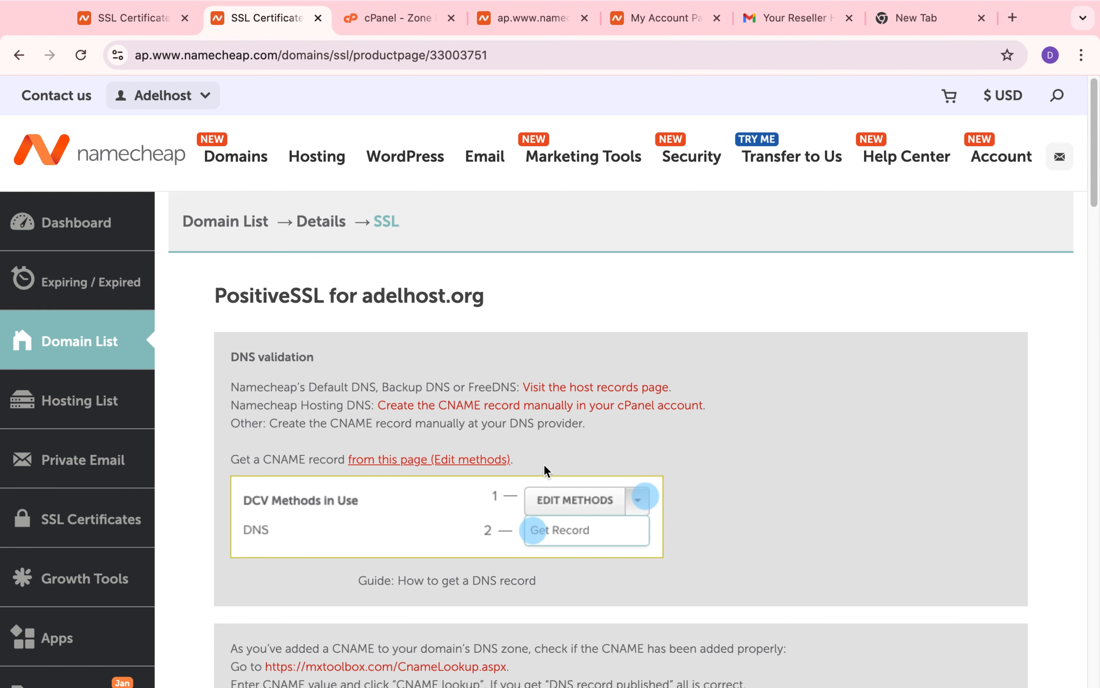
left_click(104, 234)
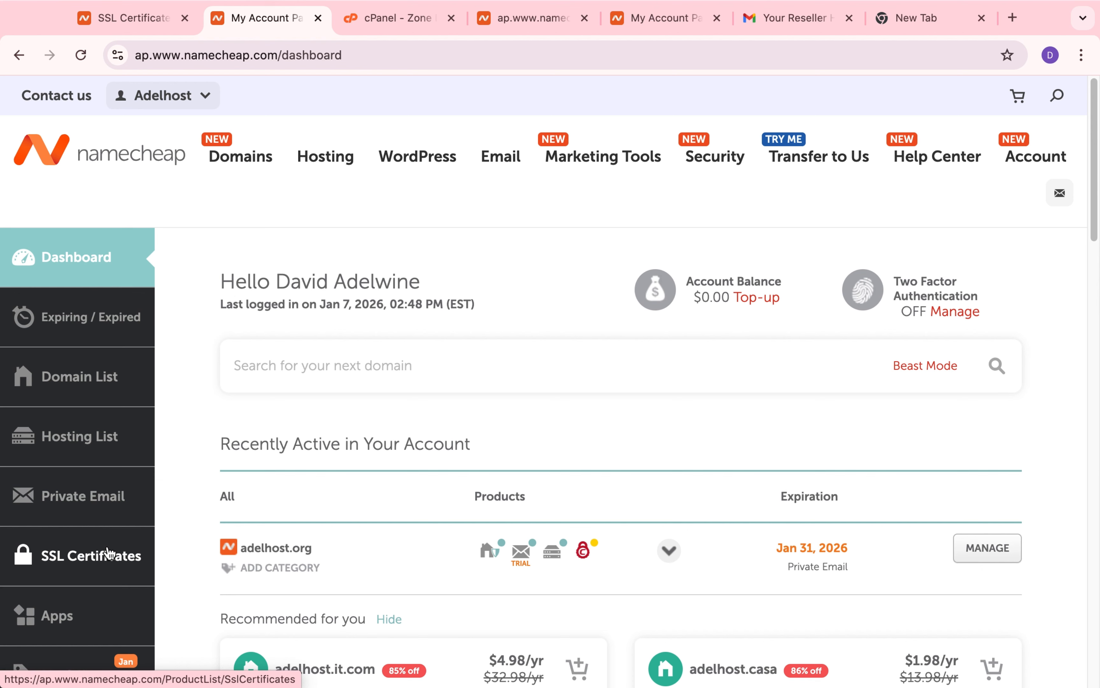
scroll(429, 553, "down", 1)
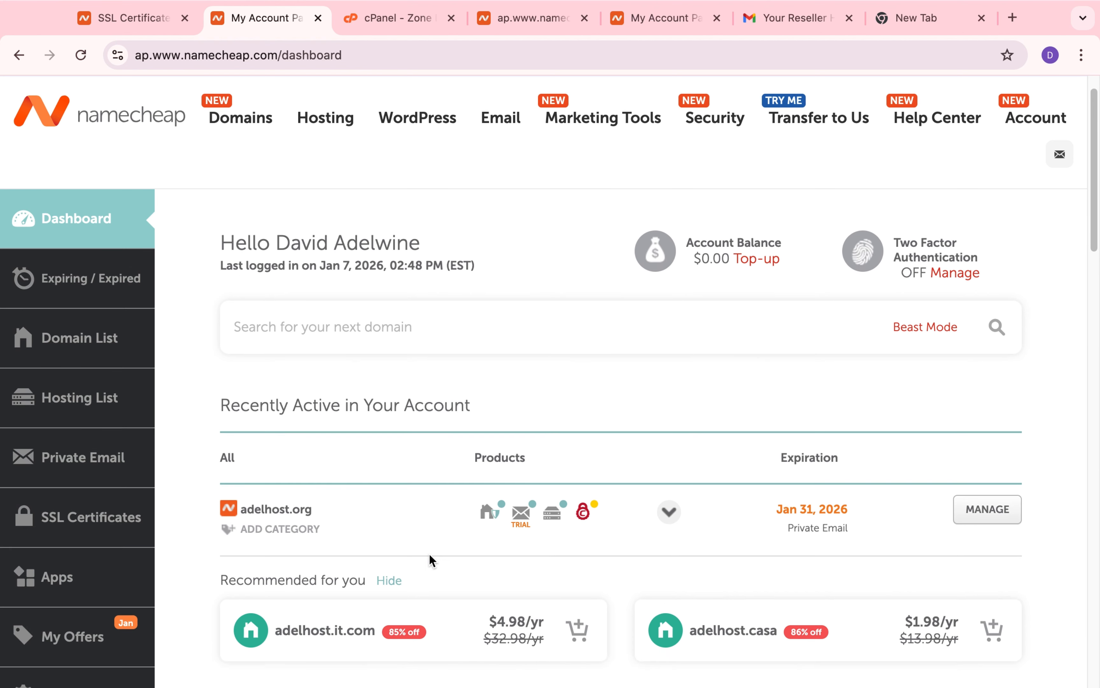
scroll(429, 554, "down", 1)
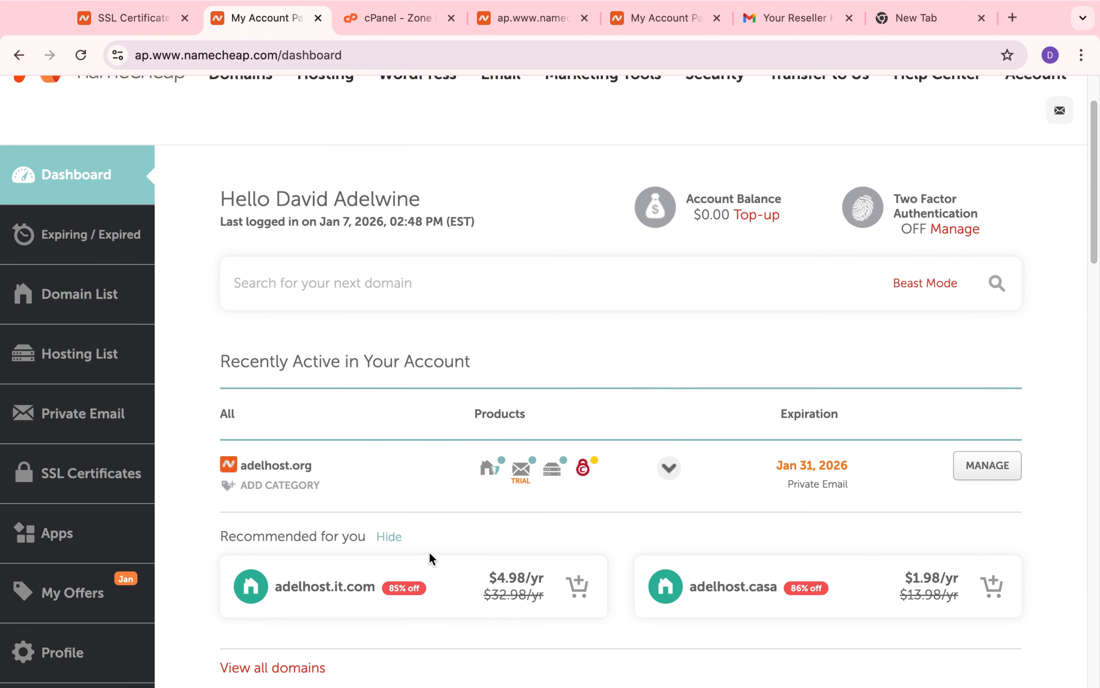
scroll(429, 552, "up", 1)
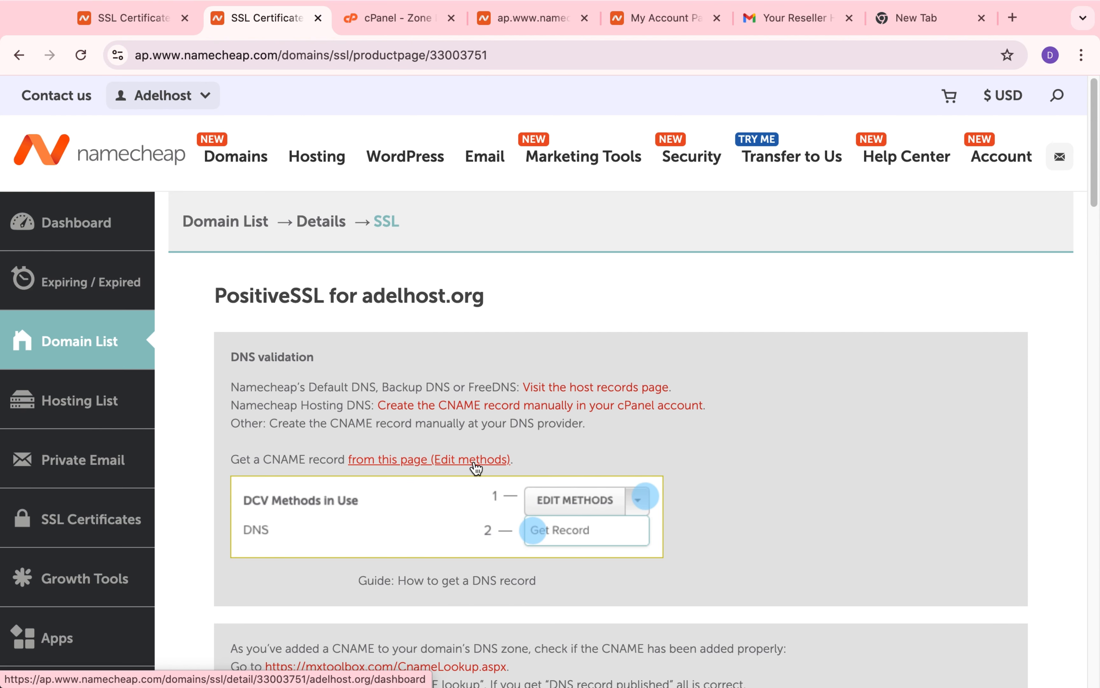
Step: Open the PositiveSSL certificate details, keep the DCV method as DNS-based, and save the changes to retry validation
left_click(487, 458)
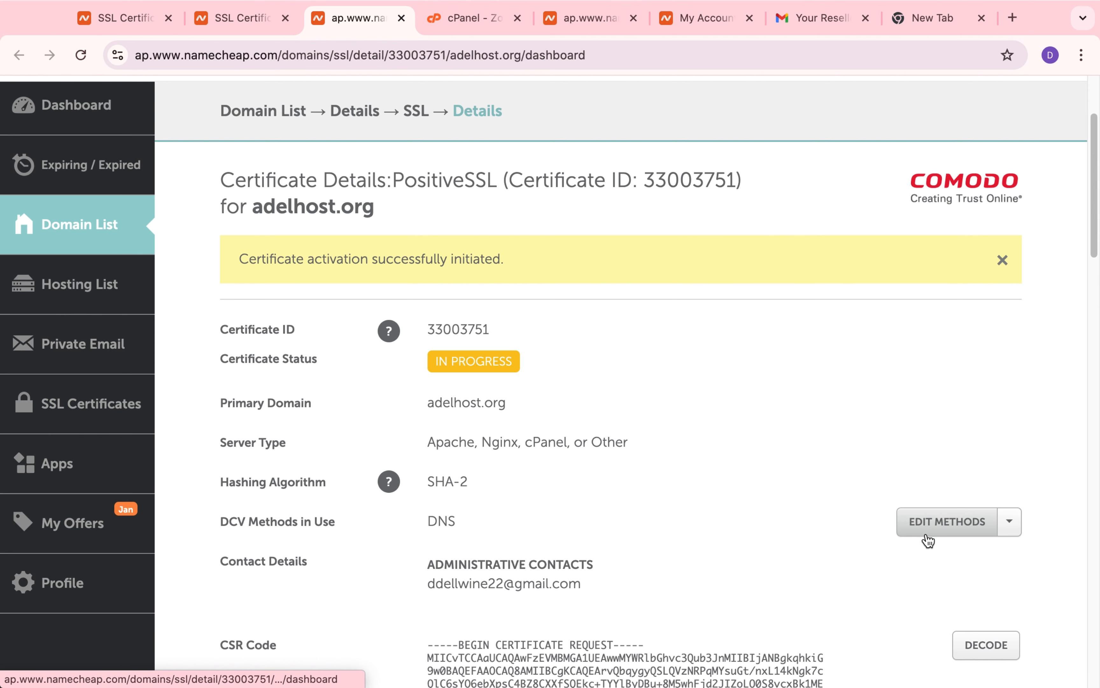
left_click(934, 525)
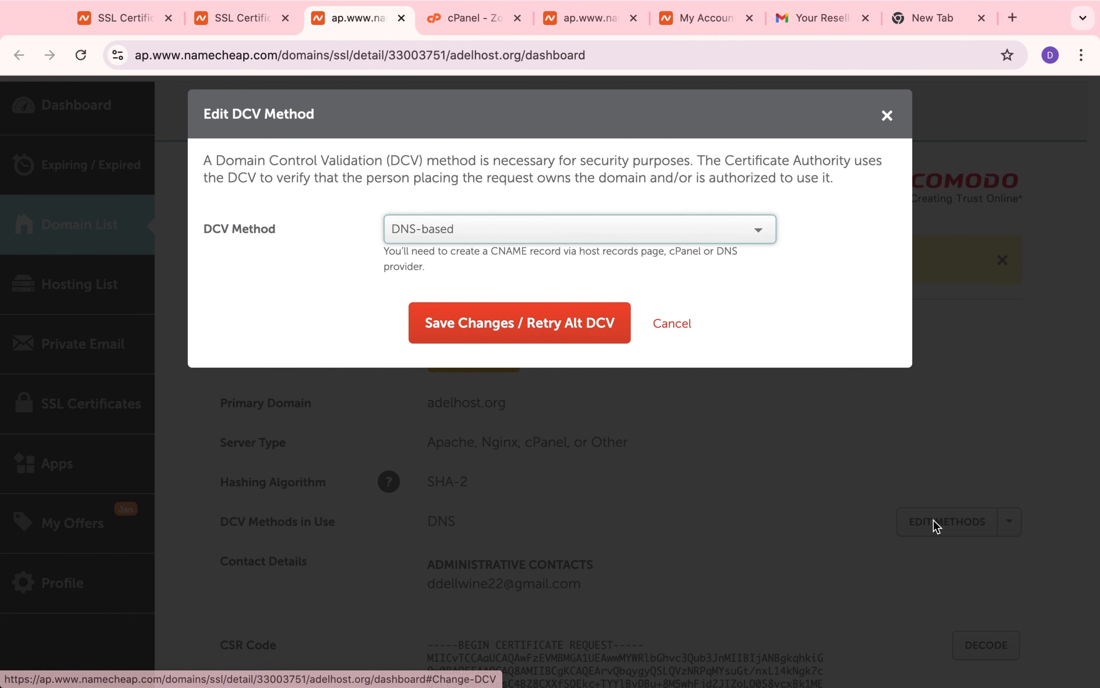
left_click(479, 334)
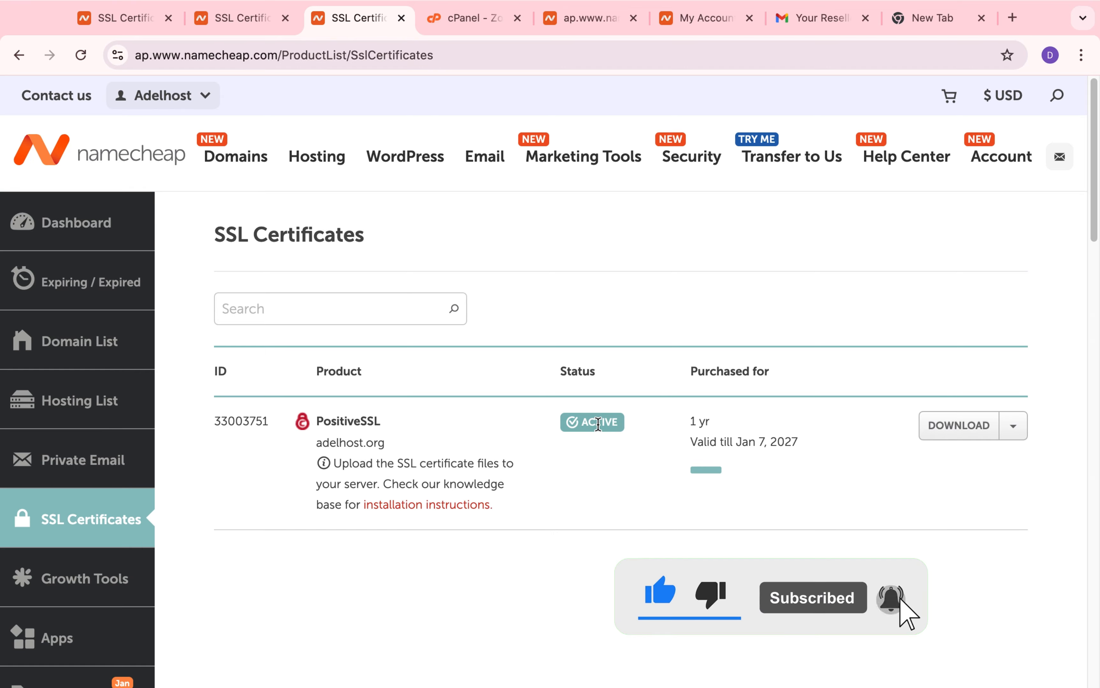
Step: Open the SSL certificates list and download the PositiveSSL certificate files for adelhost.org
left_click(86, 344)
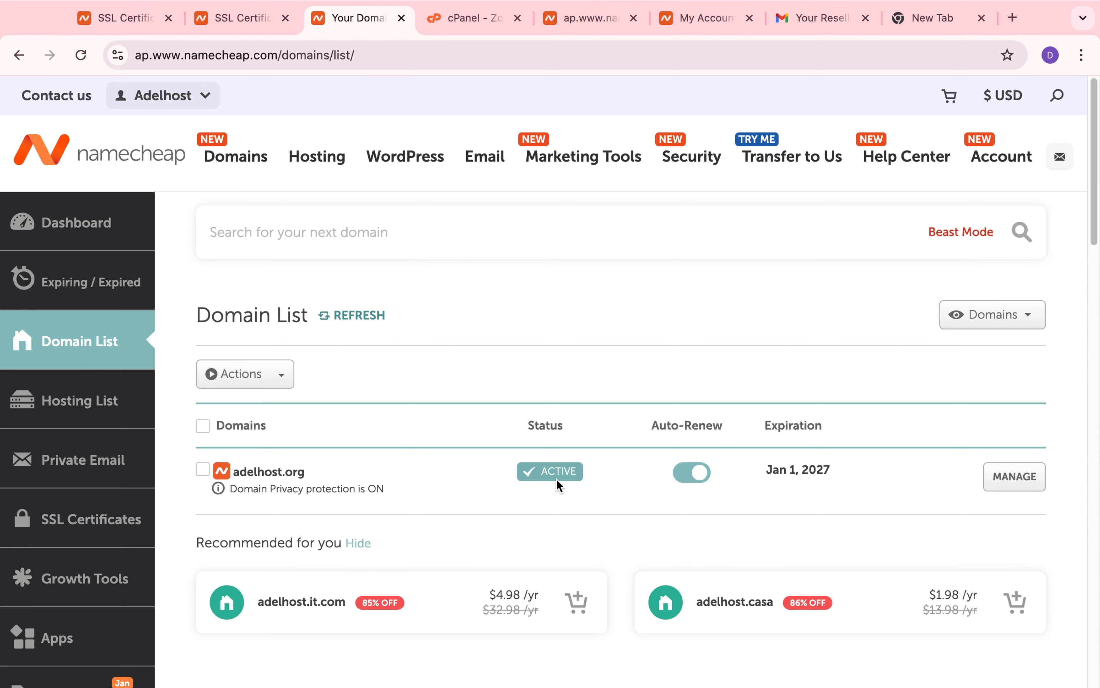
left_click(83, 517)
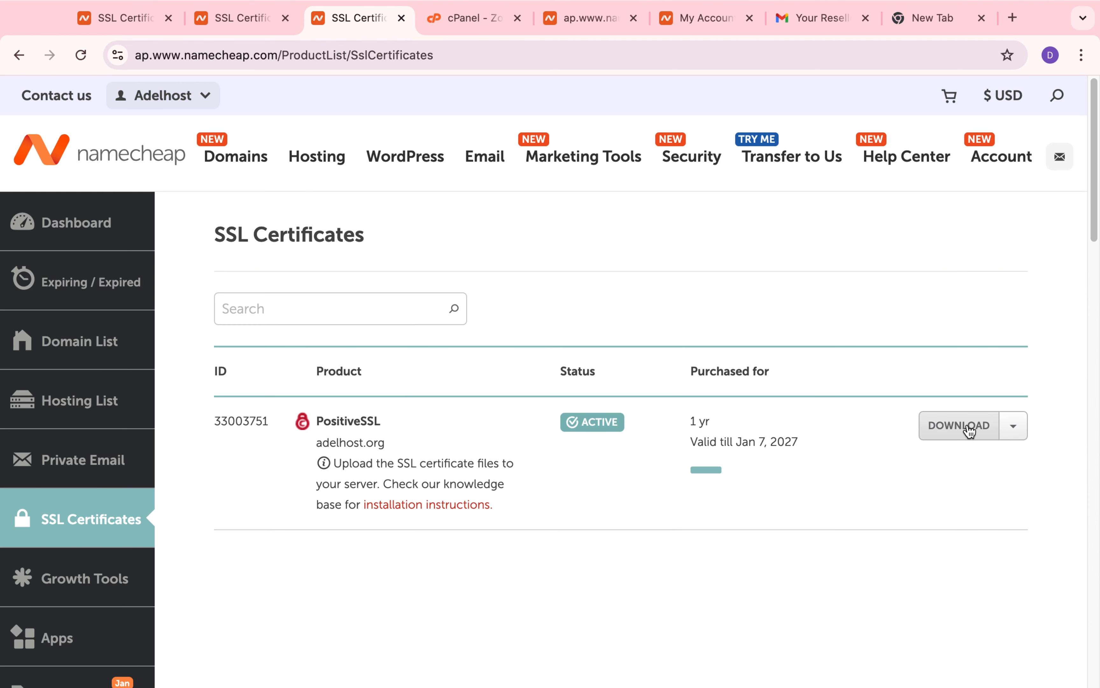
left_click(970, 430)
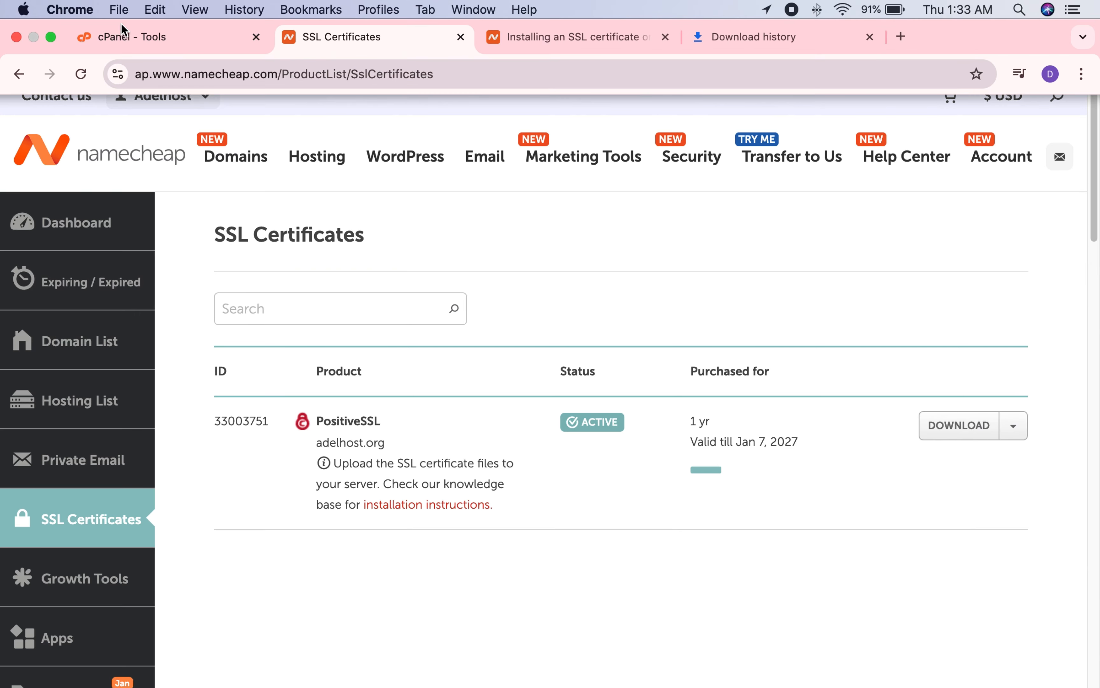
Step: Preview adelhost.org from cPanel's General Information to check the site's connection security, and close the site
left_click(121, 21)
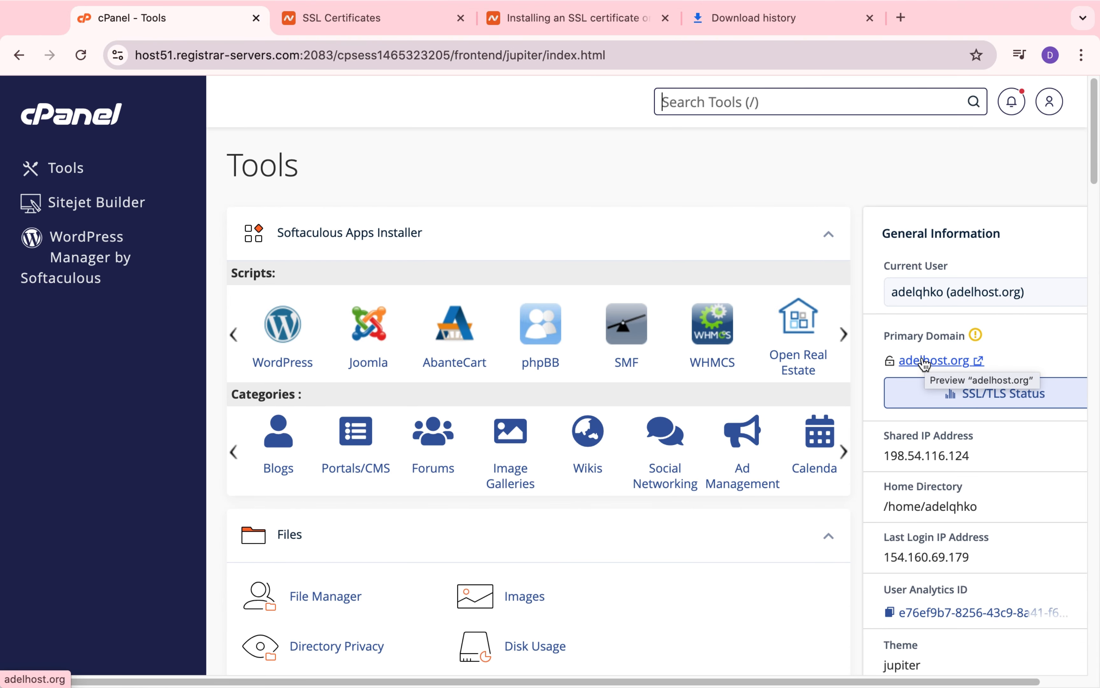
left_click(924, 361)
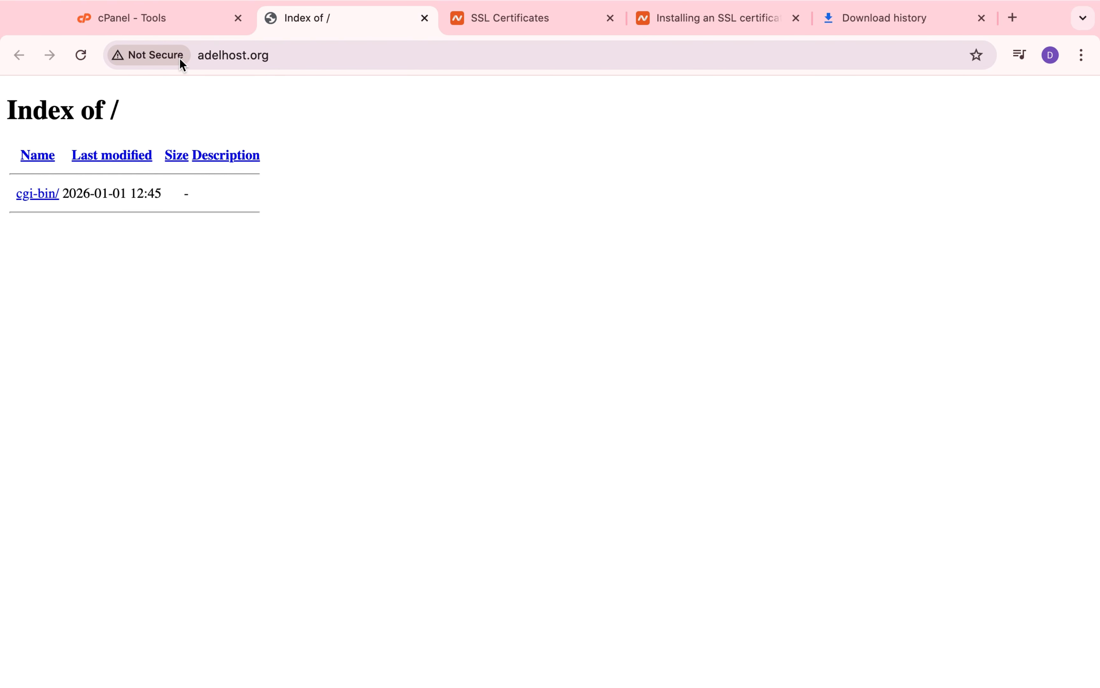
left_click(424, 18)
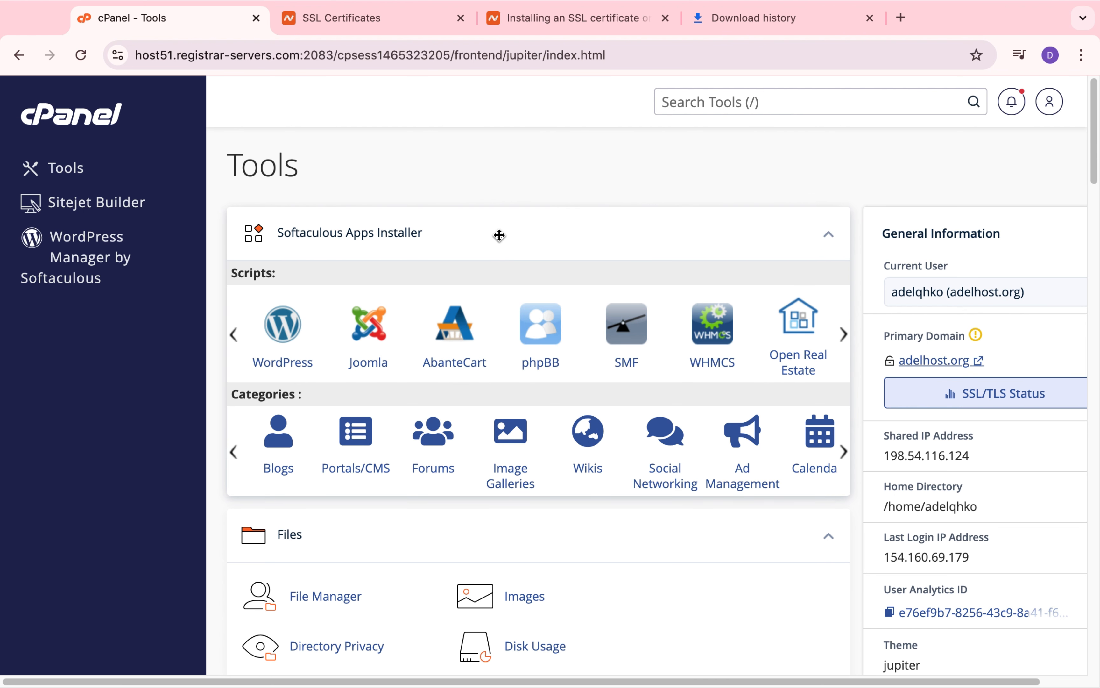
Step: Open the Manage SSL Sites page from cPanel's SSL/TLS security tools and look over the Install an SSL Website form
scroll(472, 458, "down", 5)
scroll(471, 459, "down", 20)
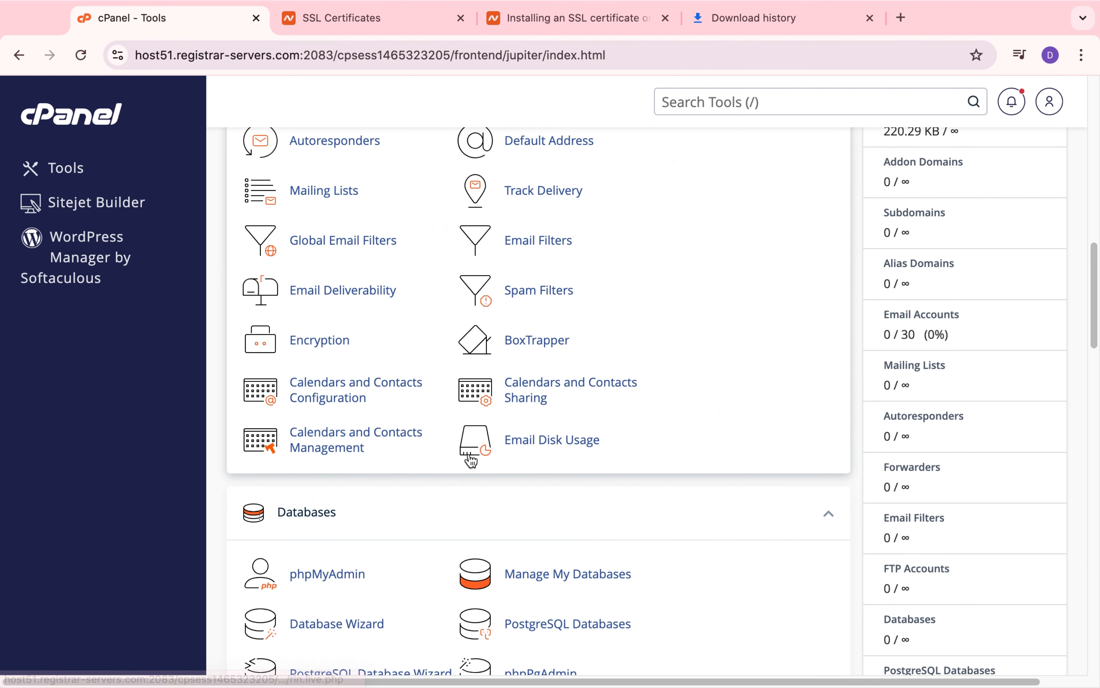
scroll(470, 457, "down", 7)
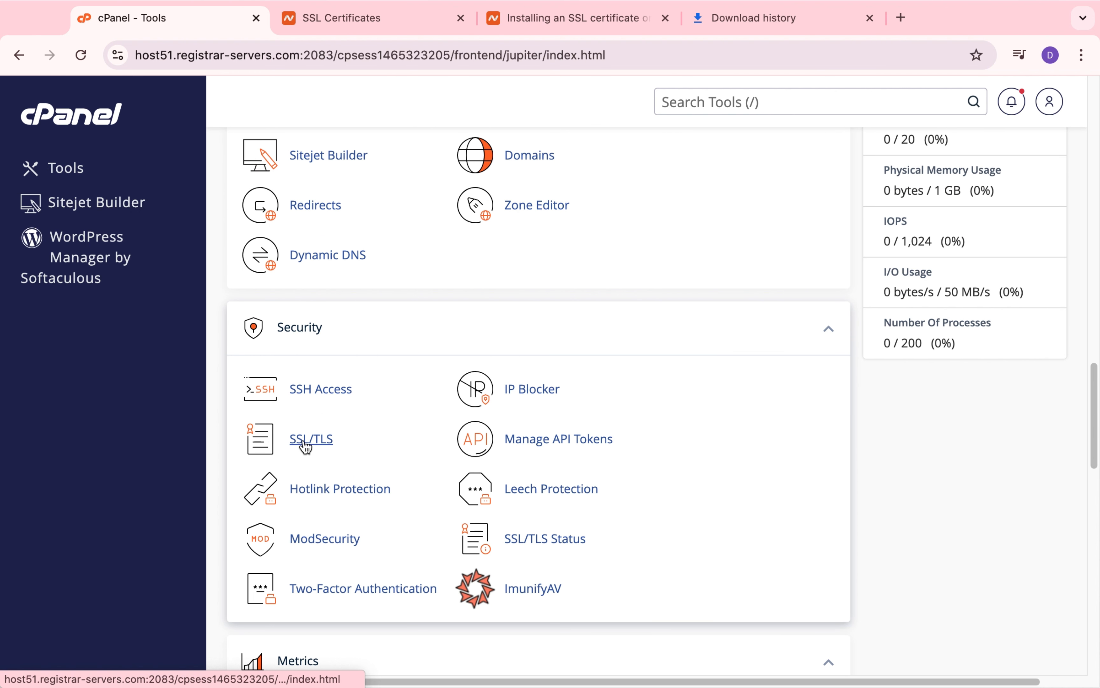
left_click(318, 443)
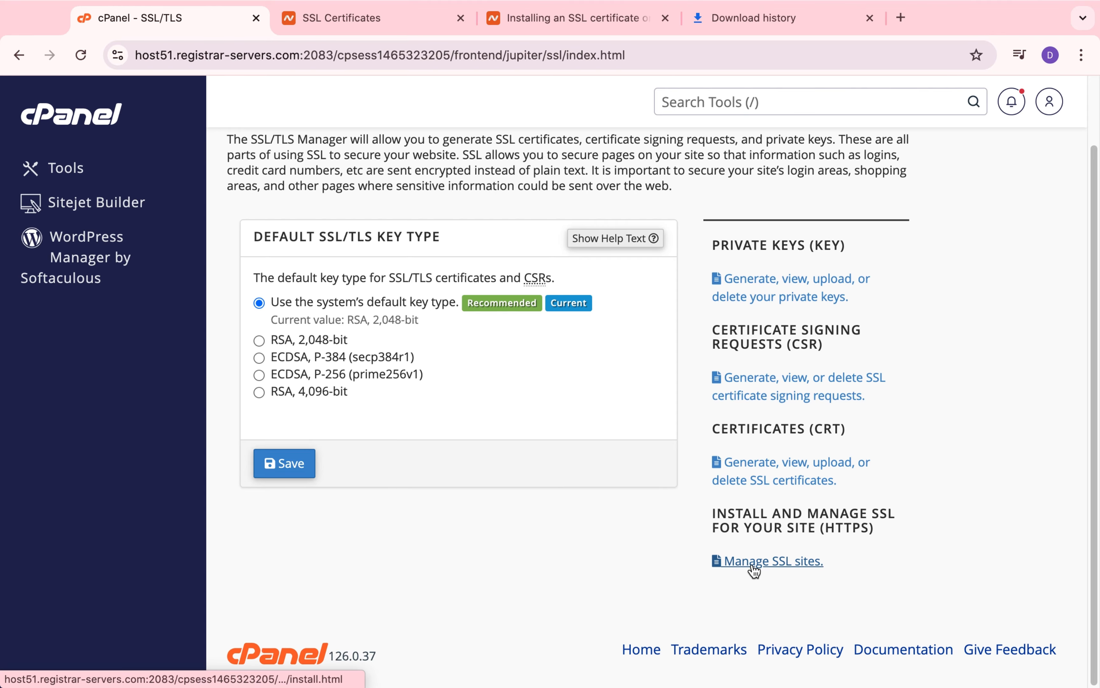
left_click(774, 571)
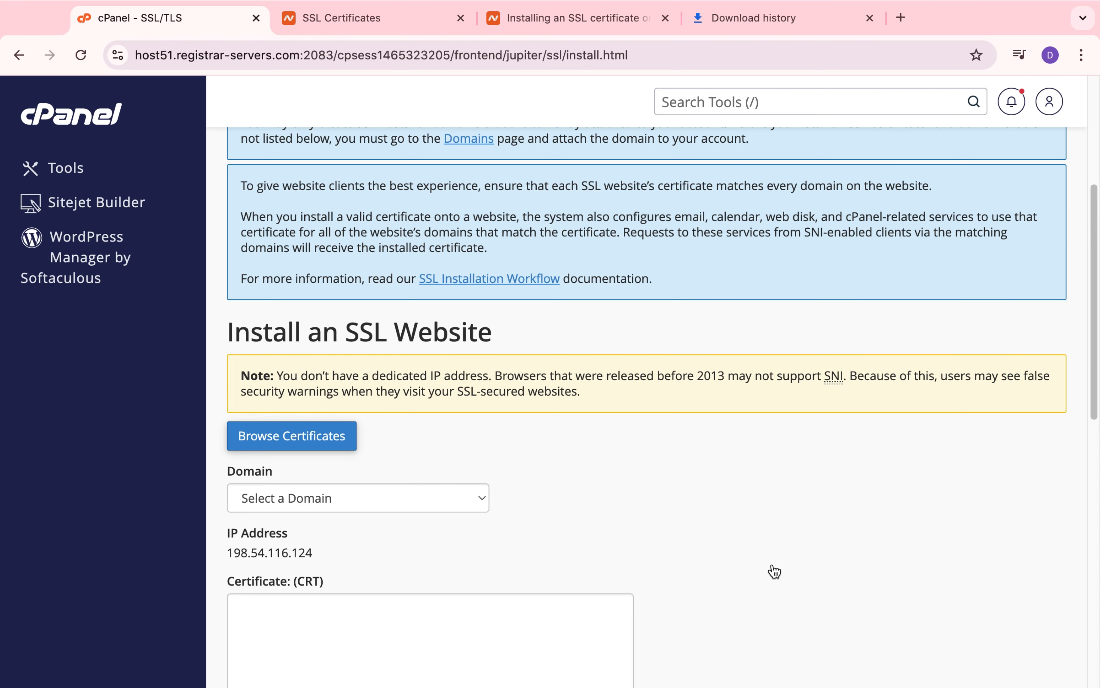
scroll(602, 509, "down", 3)
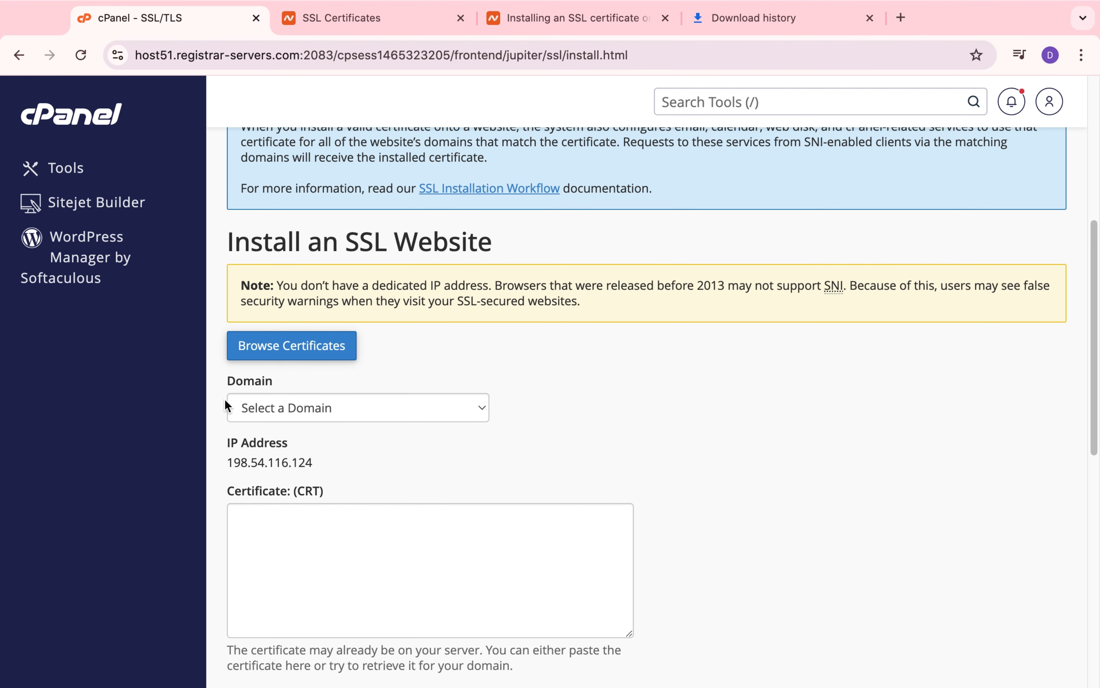
scroll(230, 405, "down", 2)
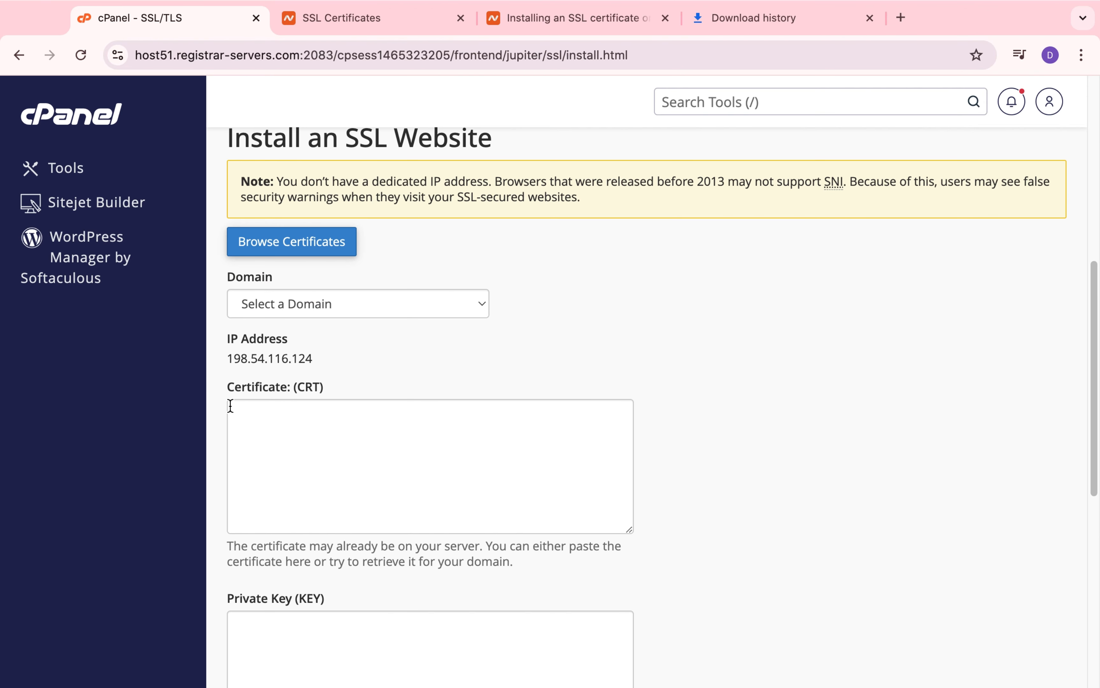
scroll(420, 484, "down", 7)
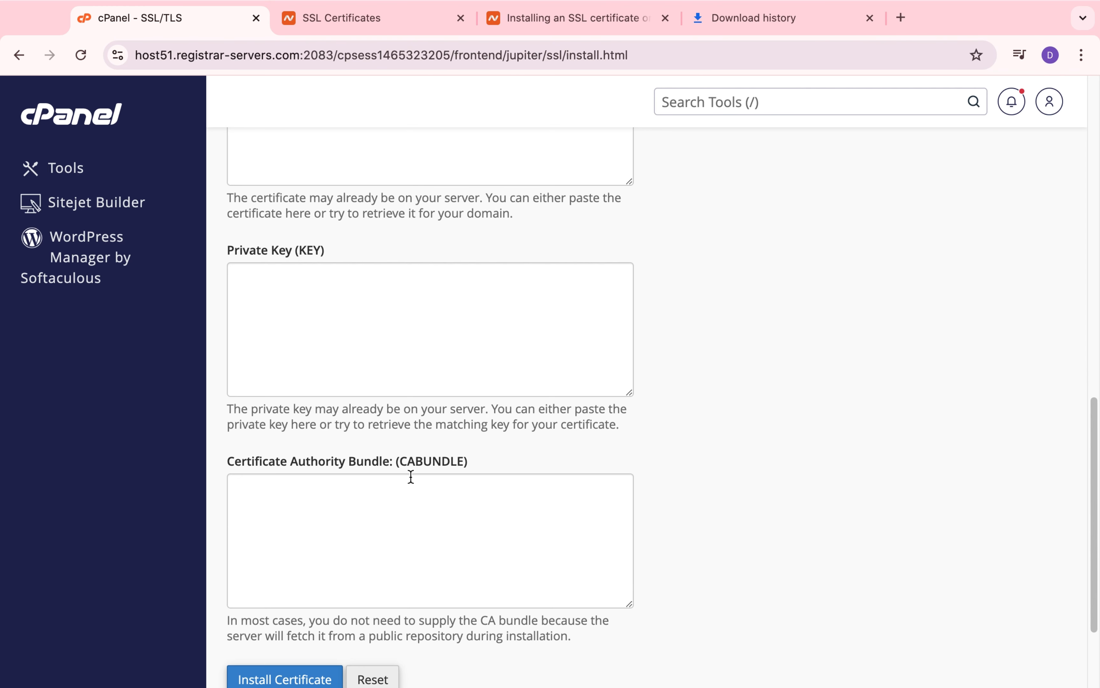
scroll(410, 475, "up", 2)
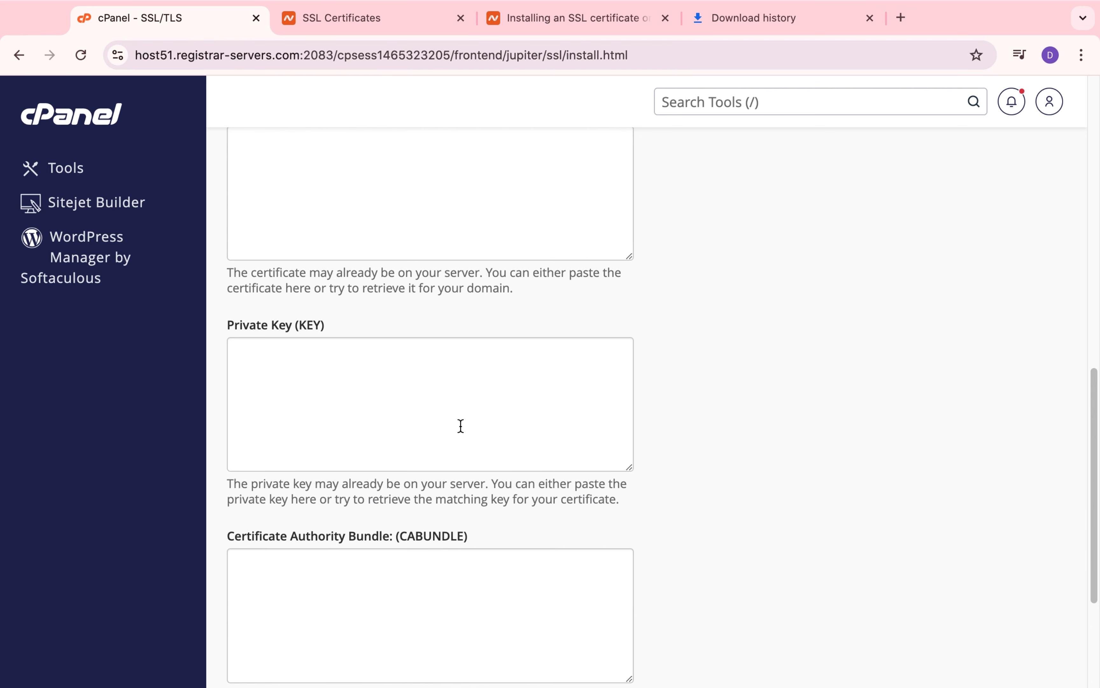
scroll(461, 426, "up", 10)
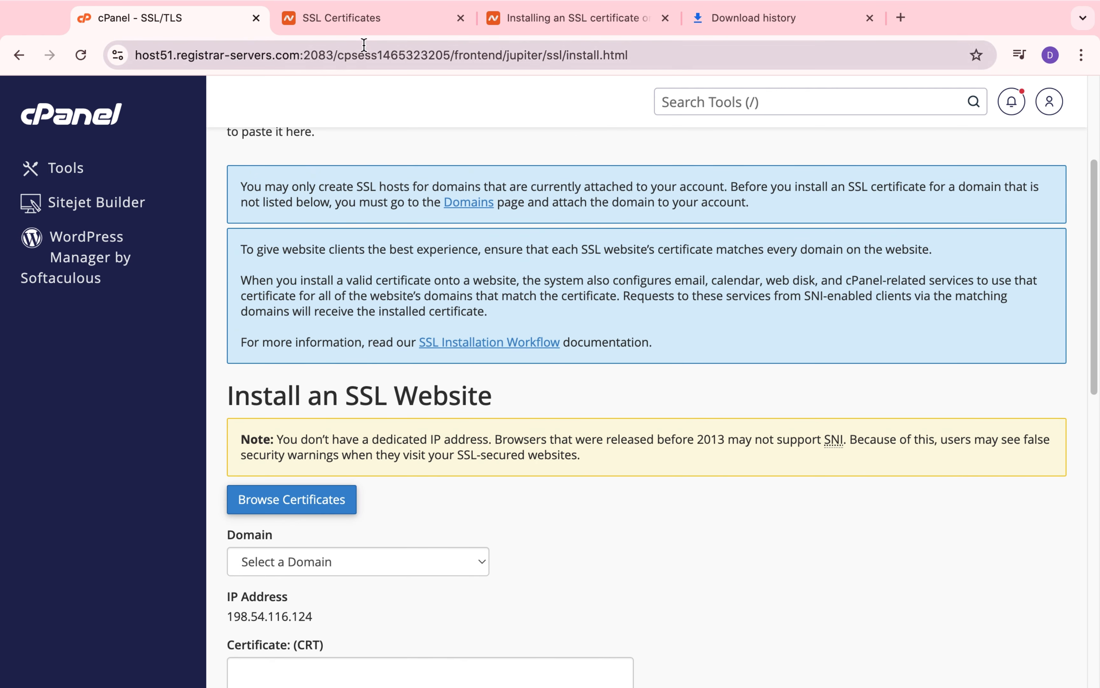
Step: Download the PositiveSSL certificate files for adelhost.org from Namecheap's SSL Certificates list, and return to cPanel's SSL installation page
left_click(411, 19)
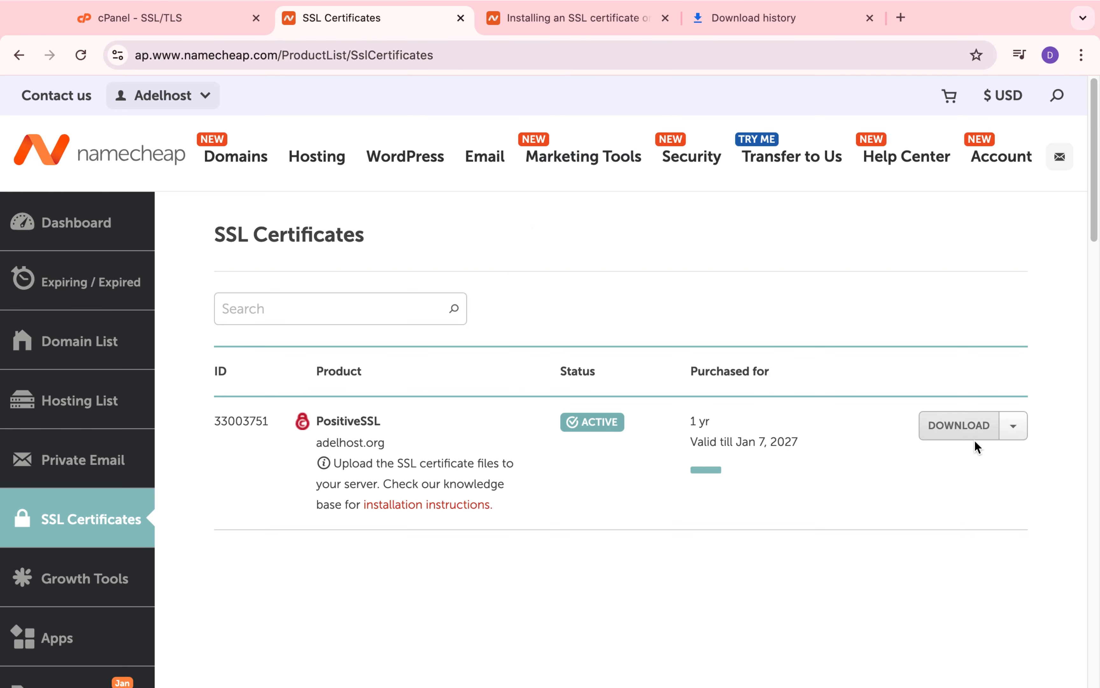
left_click(955, 427)
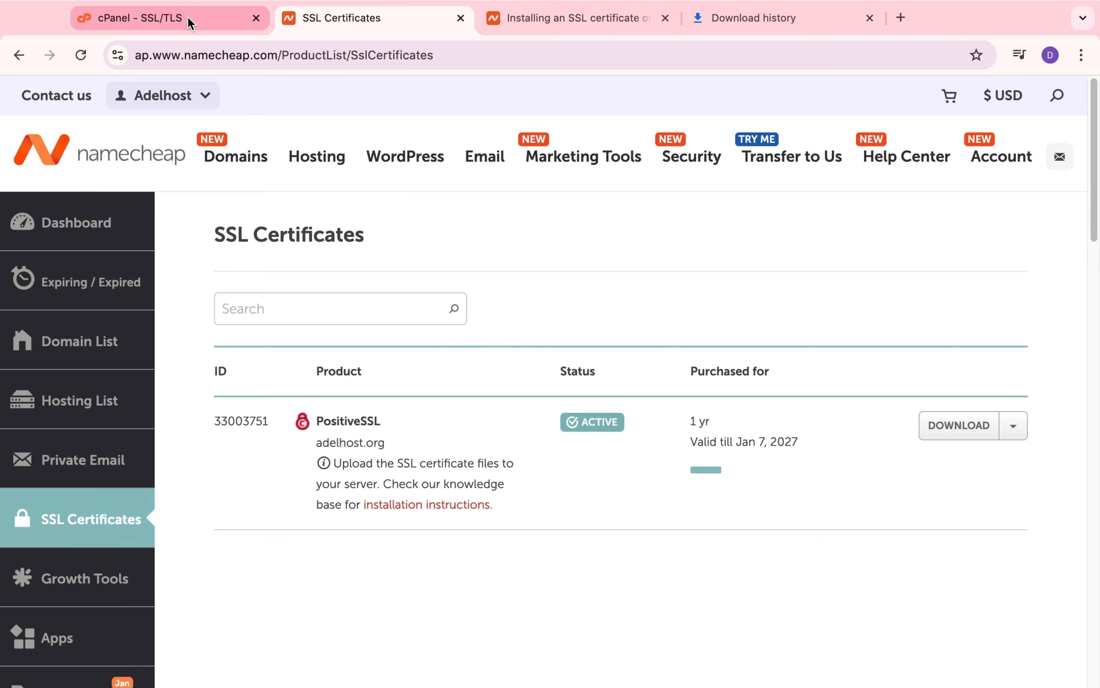
left_click(187, 18)
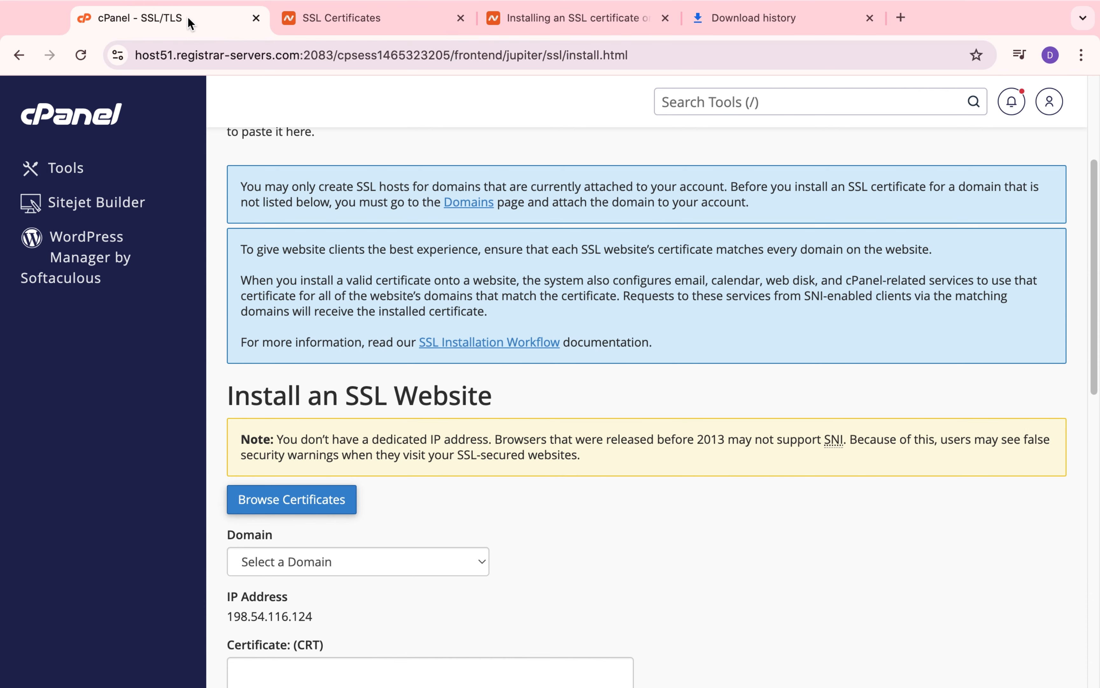
Step: Choose adelhost.org with its subdomains as the domain and paste the copied certificate text into the Certificate (CRT) field
left_click(420, 564)
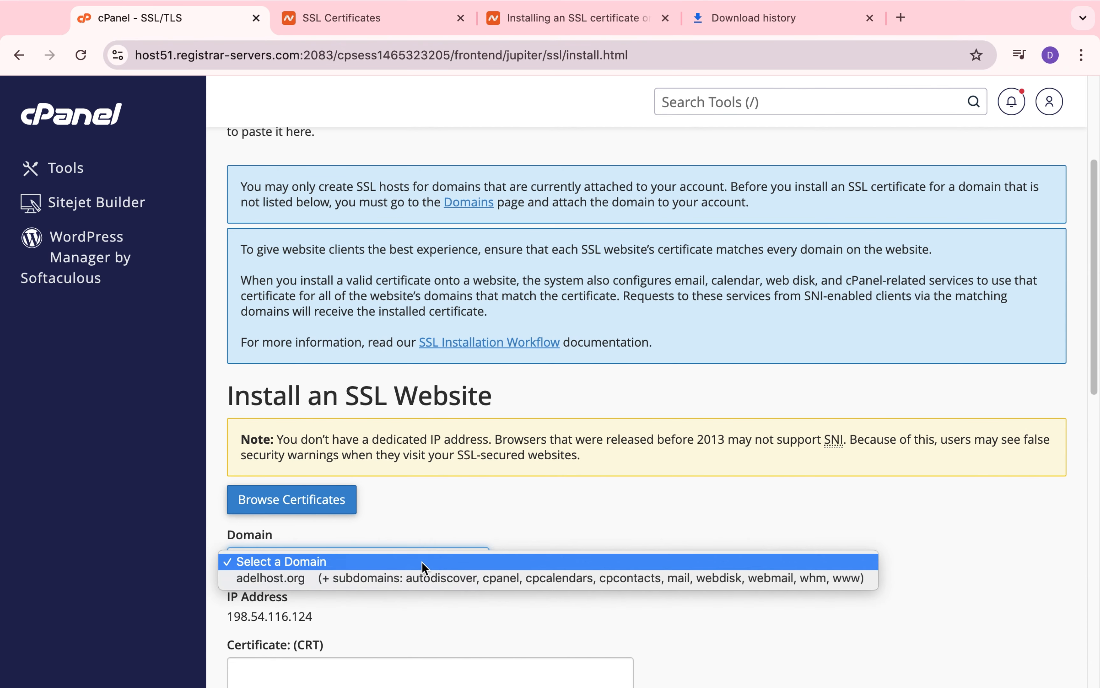
left_click(410, 578)
scroll(461, 392, "down", 5)
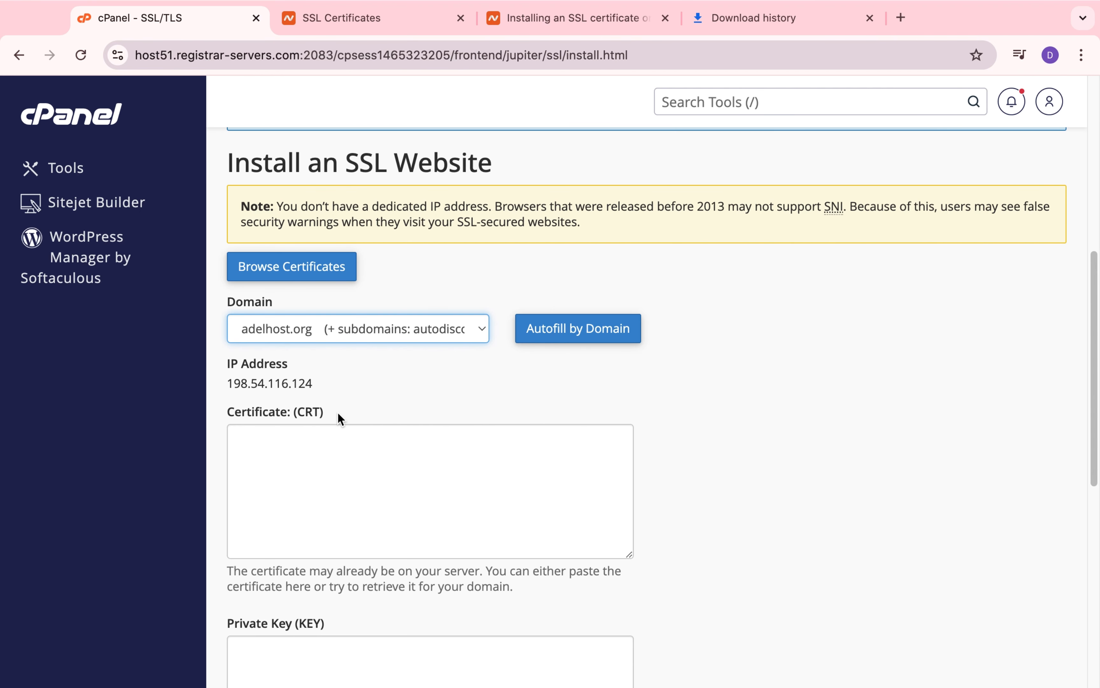
left_click(496, 464)
key("super+v")
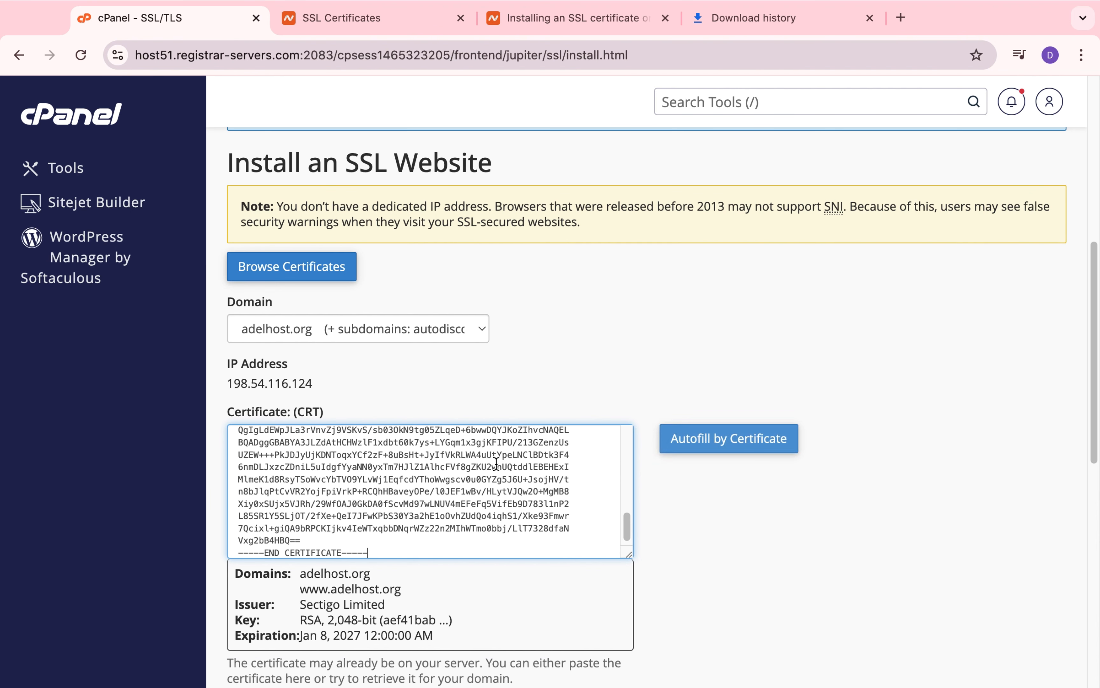
Step: Autofill the remaining fields from the pasted certificate and check the private key and Certificate Authority Bundle entries
scroll(712, 377, "down", 4)
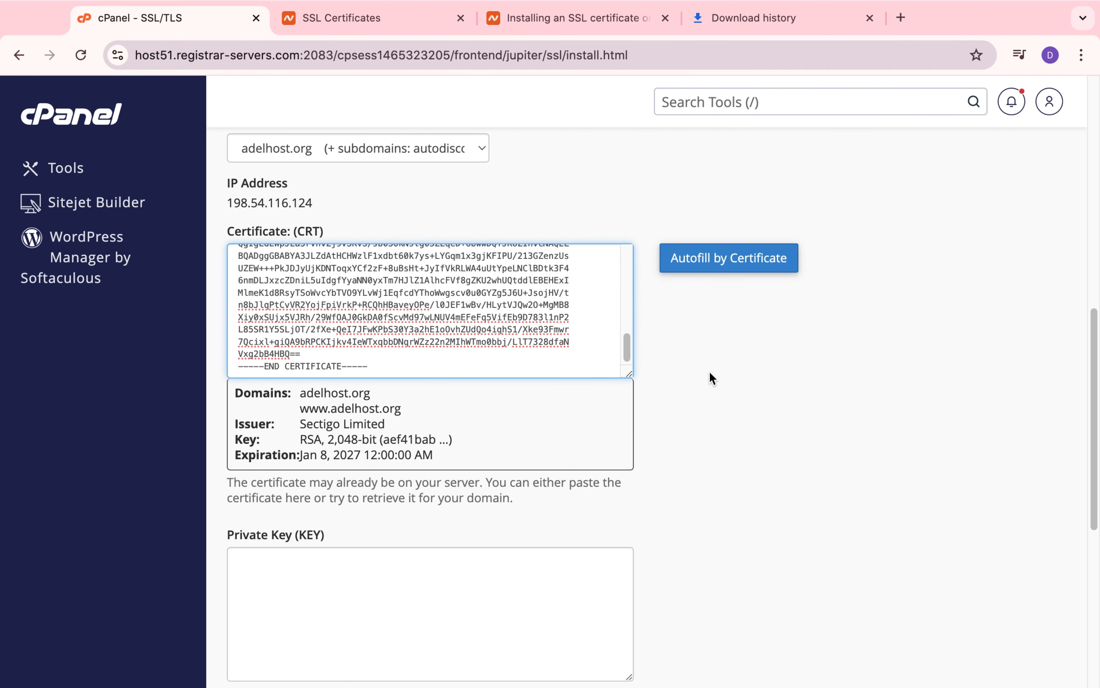
left_click(716, 261)
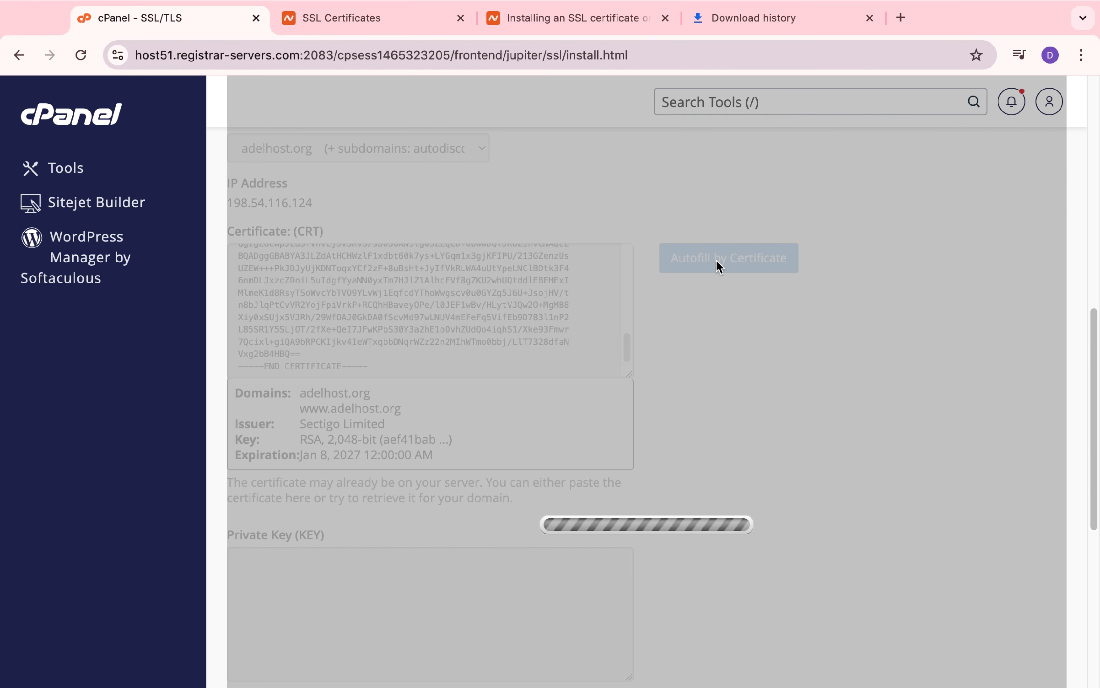
scroll(756, 355, "up", 4)
scroll(756, 355, "down", 6)
scroll(756, 357, "down", 6)
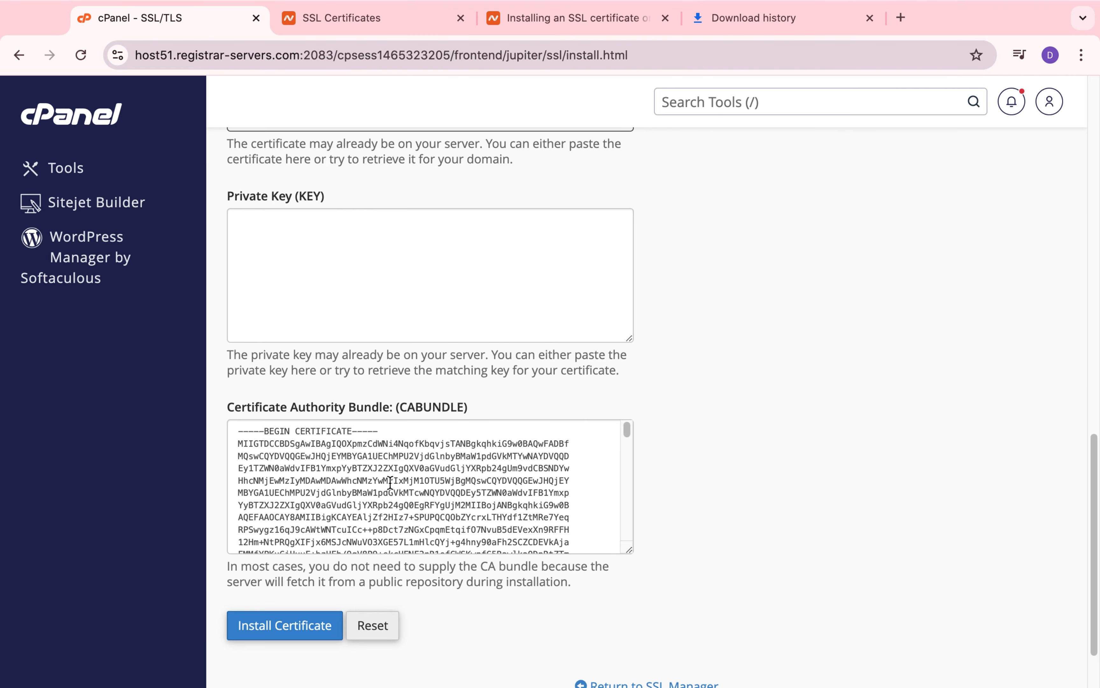
Step: Paste the copied RSA private key into the Private Key (KEY) field of the installation form
scroll(758, 419, "up", 1)
scroll(756, 412, "up", 1)
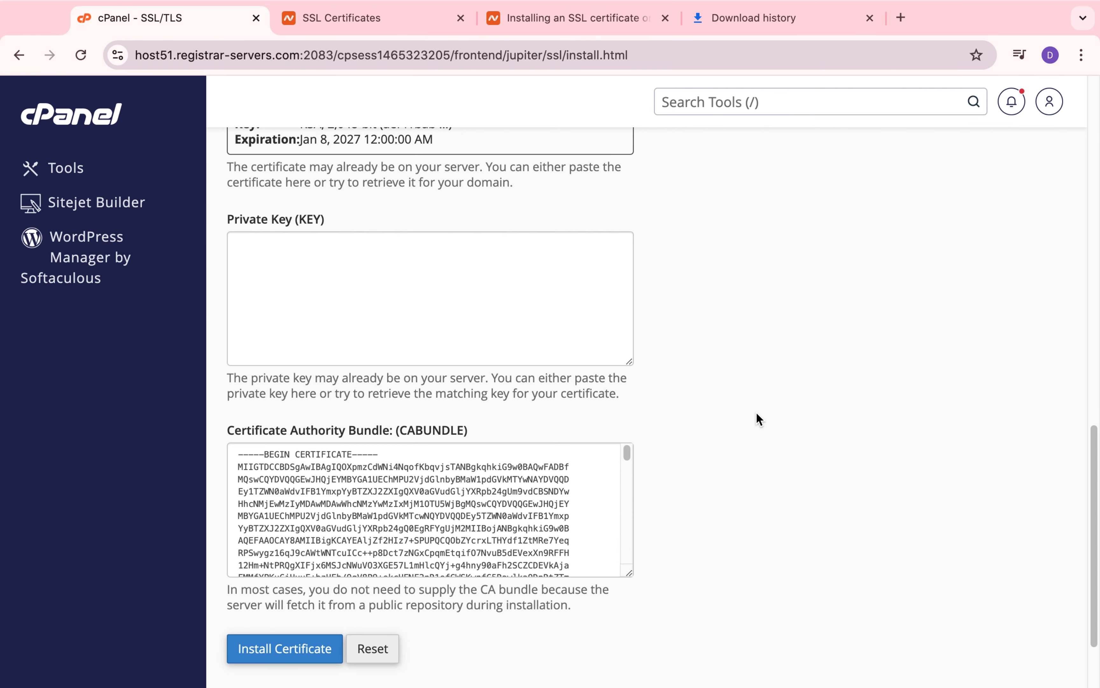
scroll(757, 412, "up", 1)
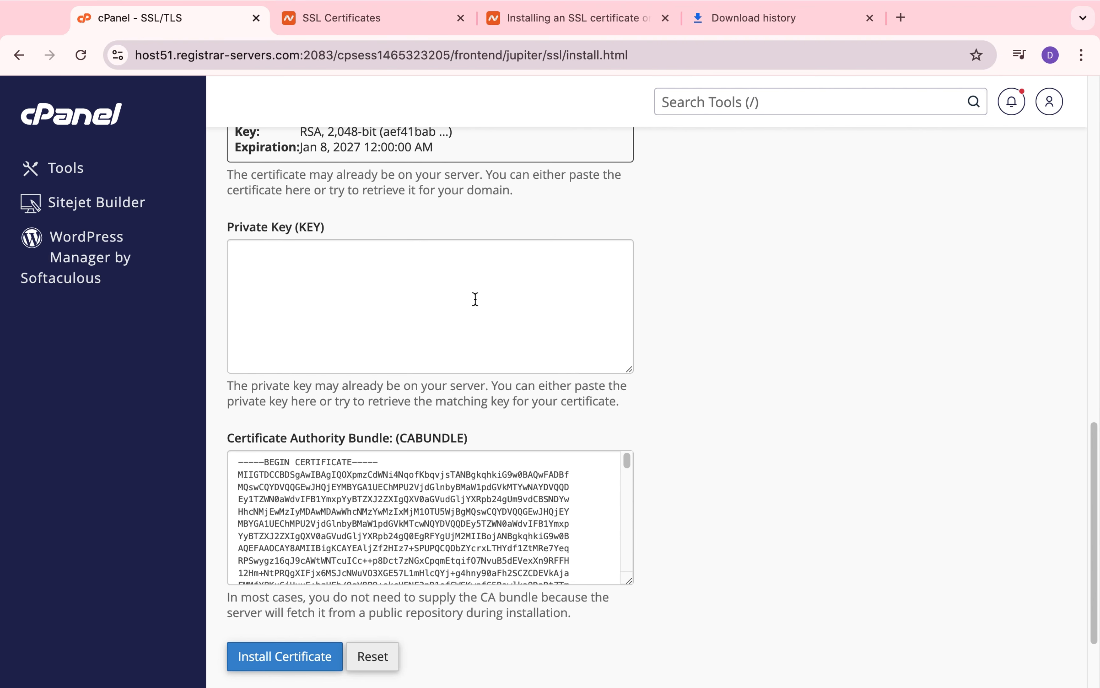
left_click(475, 299)
key("super+v")
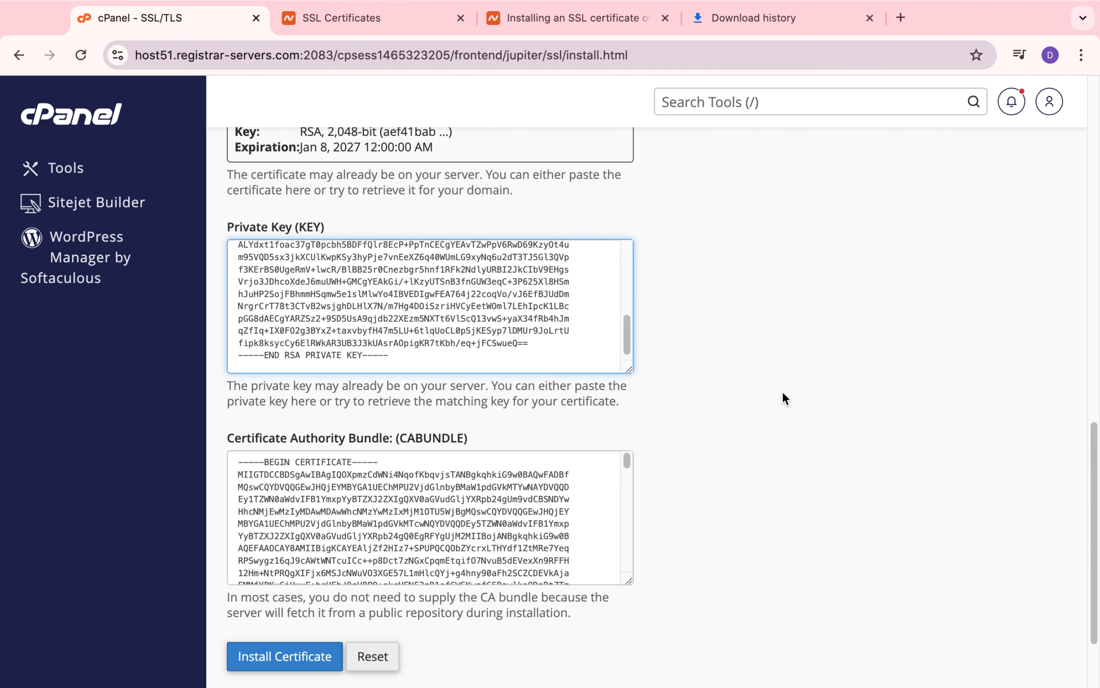
left_click(813, 407)
Step: Install the certificate for adelhost.org and close the installation message
scroll(812, 407, "up", 3)
scroll(812, 408, "down", 5)
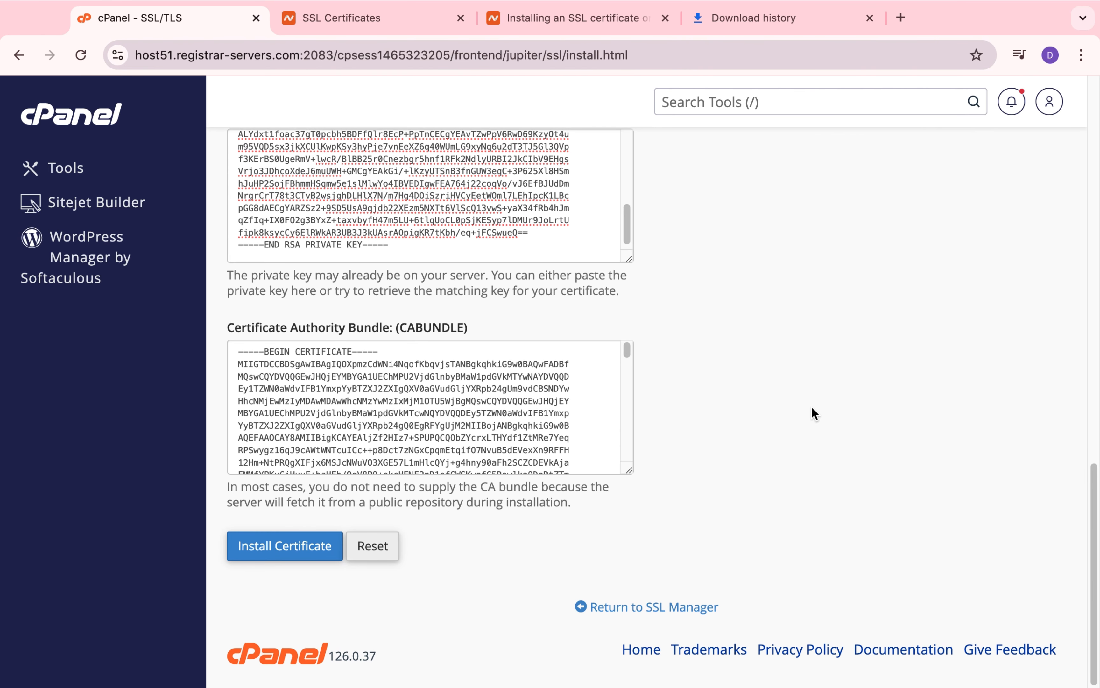
left_click(269, 550)
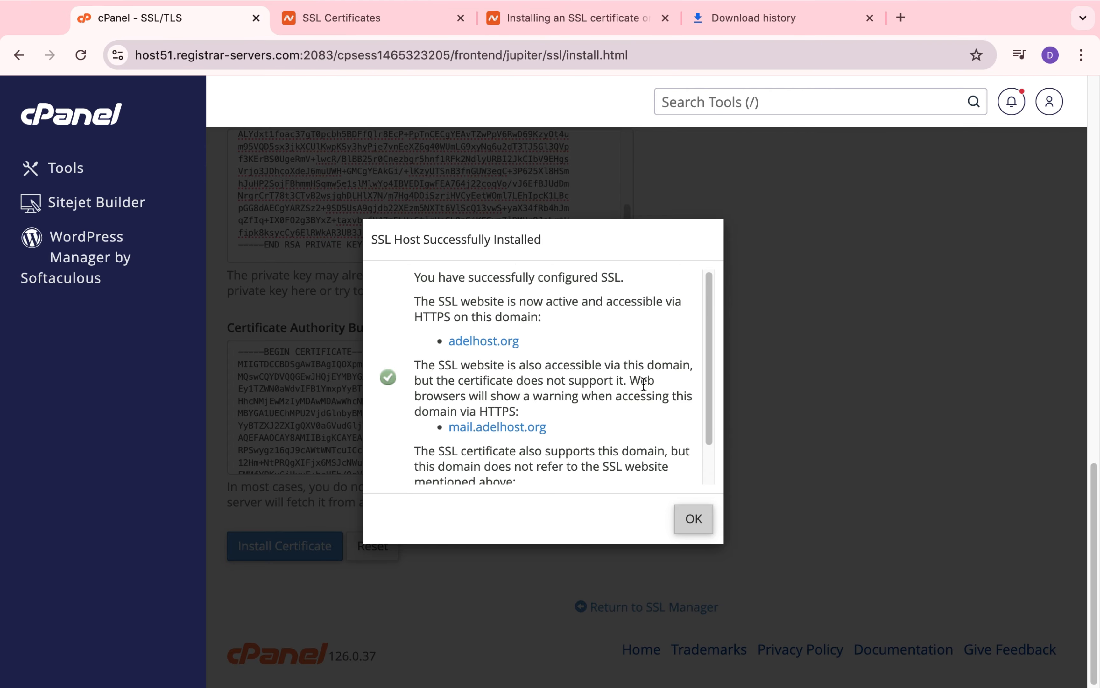
left_click(702, 519)
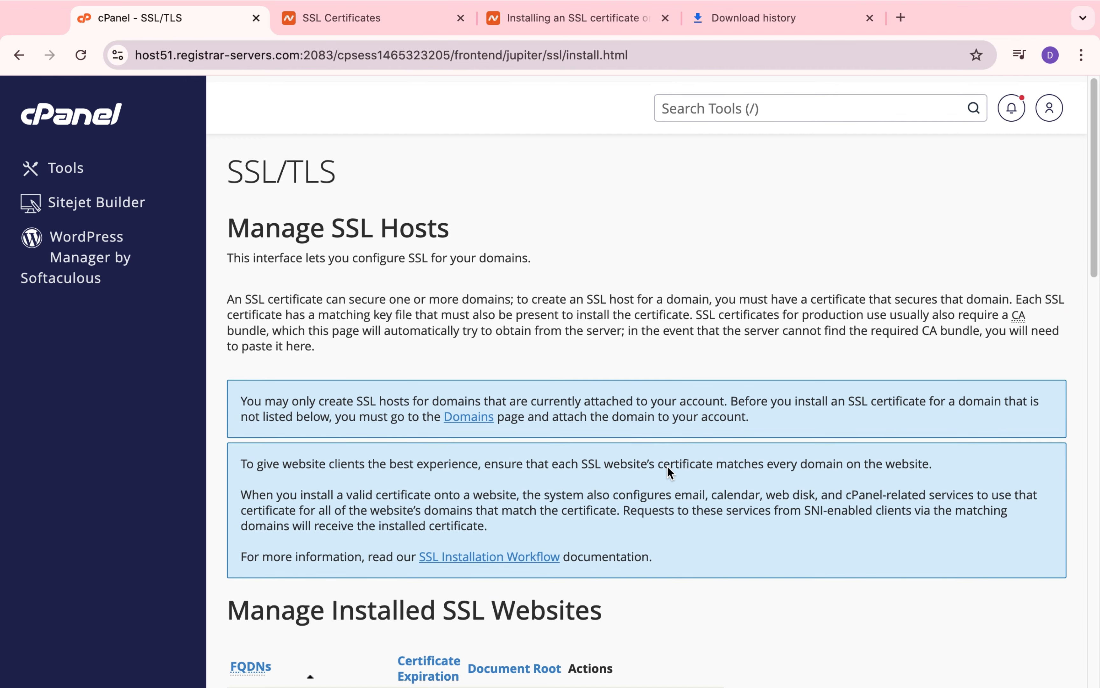
Step: Return to the cPanel Tools page, check the primary domain's SSL indicator, preview adelhost.org, and switch back to cPanel
left_click(114, 123)
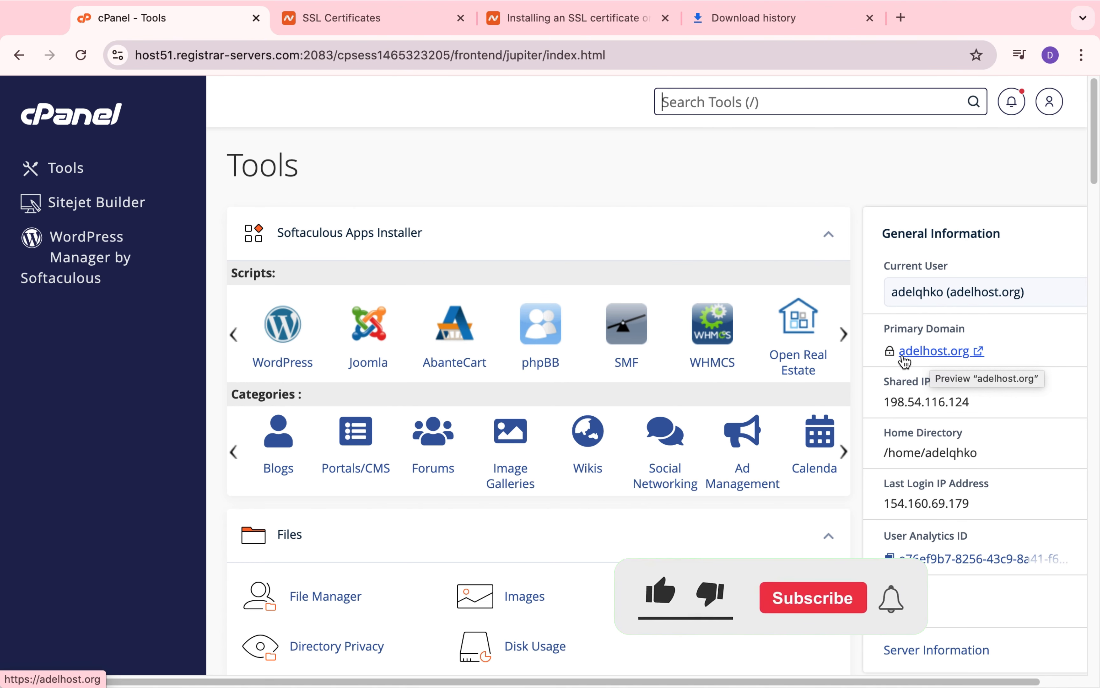
mouse_move(890, 356)
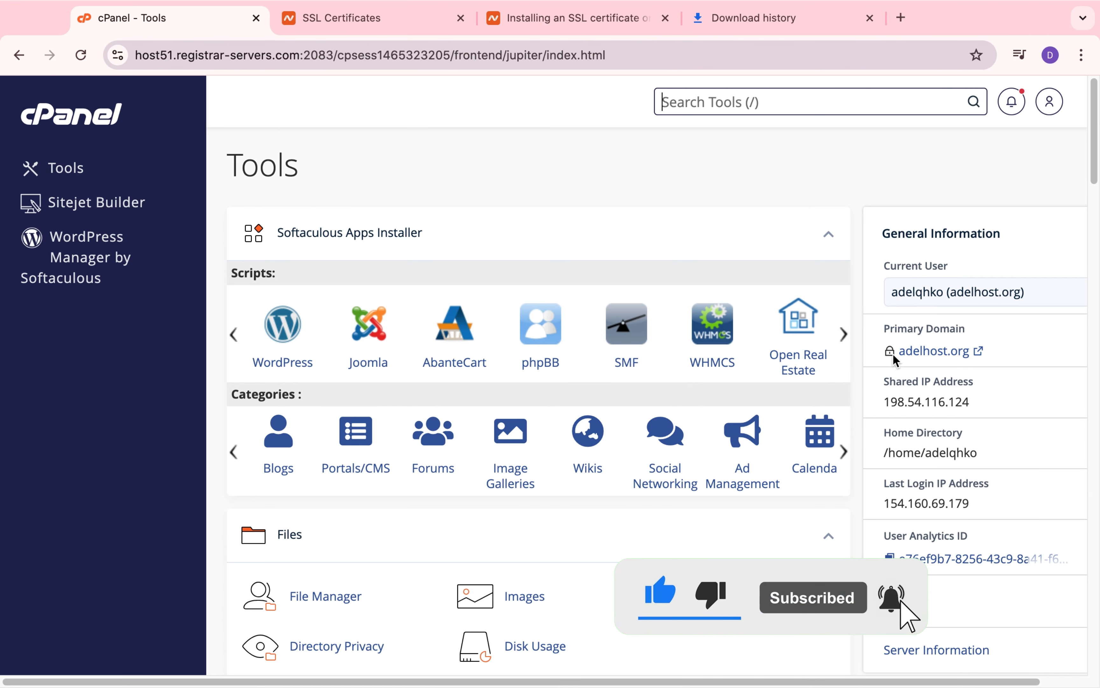
left_click(932, 351)
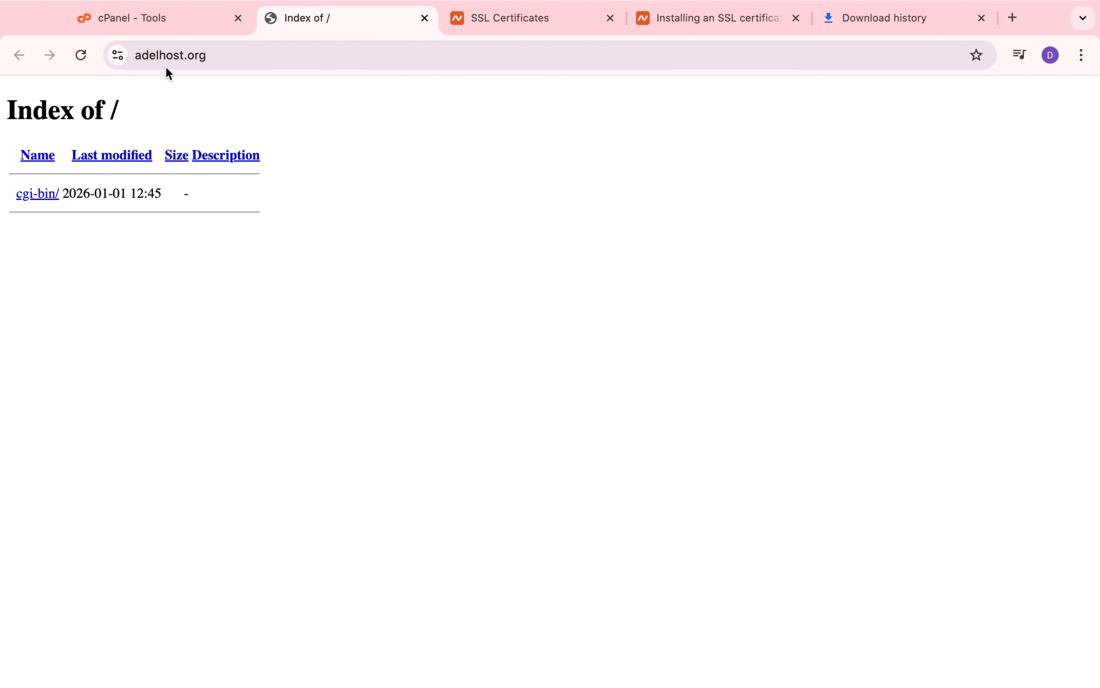
left_click(157, 20)
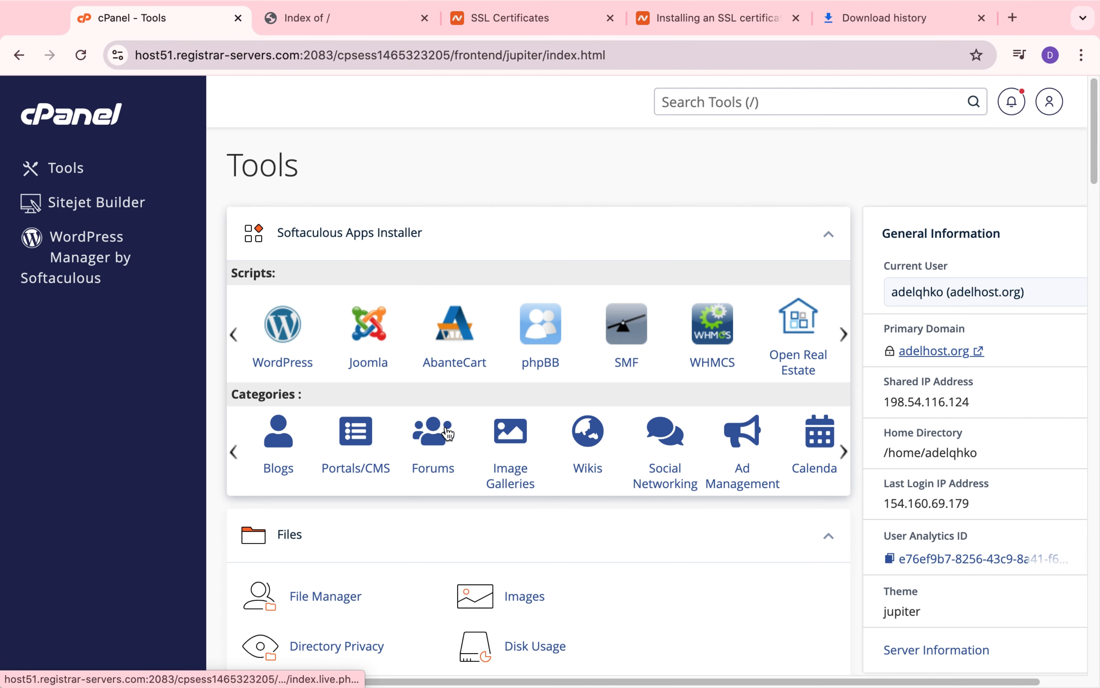